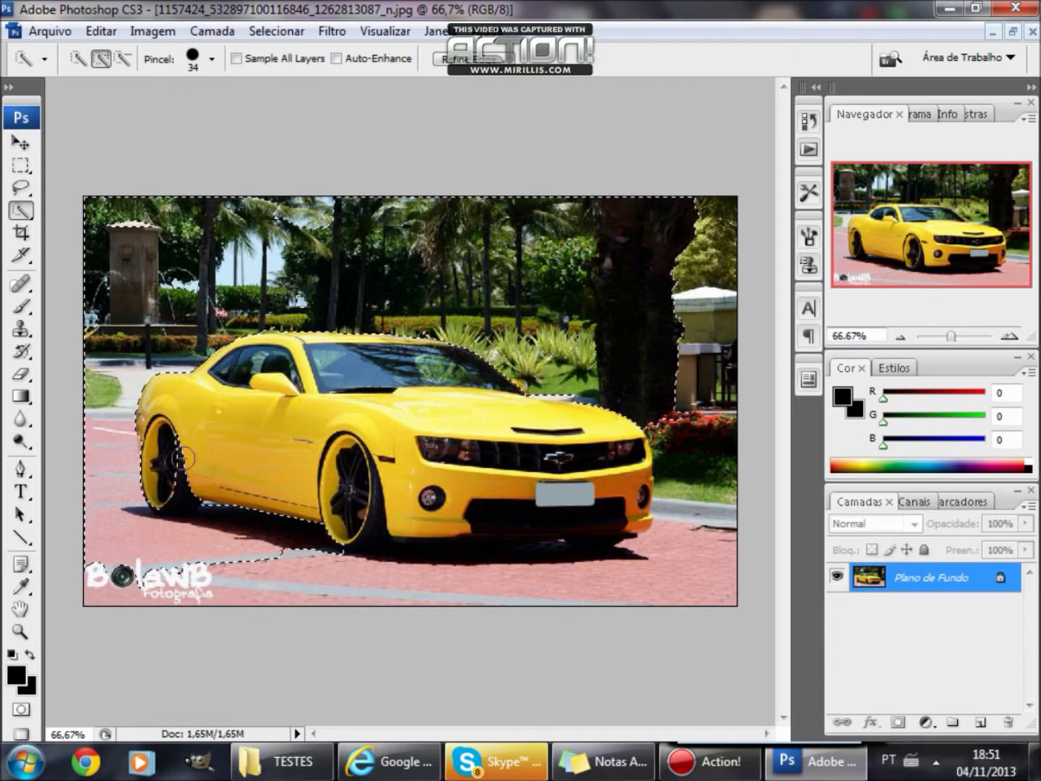
- Extend the background selection with Quick Selection along the yellow car's lower side sill and around its front wheel
drag(951, 336, 964, 336)
drag(309, 526, 675, 177)
drag(202, 347, 701, 328)
drag(737, 578, 283, 464)
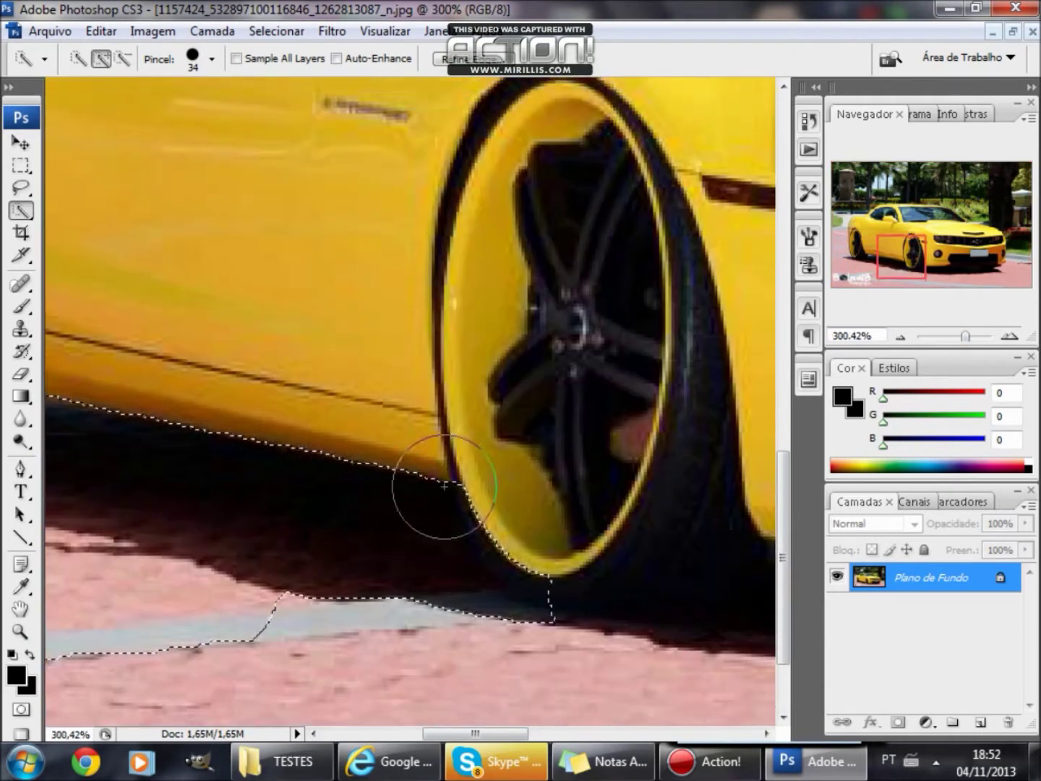
drag(383, 524, 446, 490)
drag(965, 337, 957, 335)
drag(489, 338, 397, 478)
drag(337, 622, 158, 655)
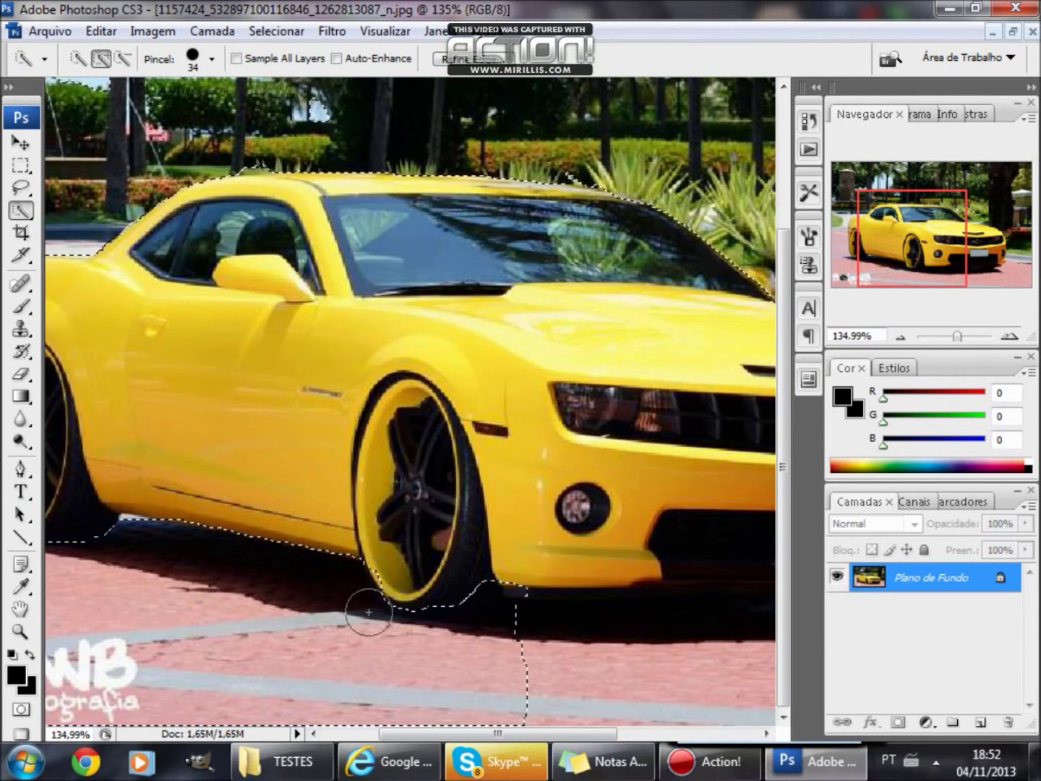
- Refine the background selection under the yellow car's front bumper, subtracting the areas that spill onto the lower grille
drag(957, 337, 962, 336)
drag(758, 331, 149, 197)
alt+drag(650, 520, 295, 507)
drag(962, 335, 960, 336)
drag(360, 448, 461, 447)
mouse_move(310, 643)
mouse_down()
mouse_move(485, 623)
mouse_move(423, 519)
mouse_up()
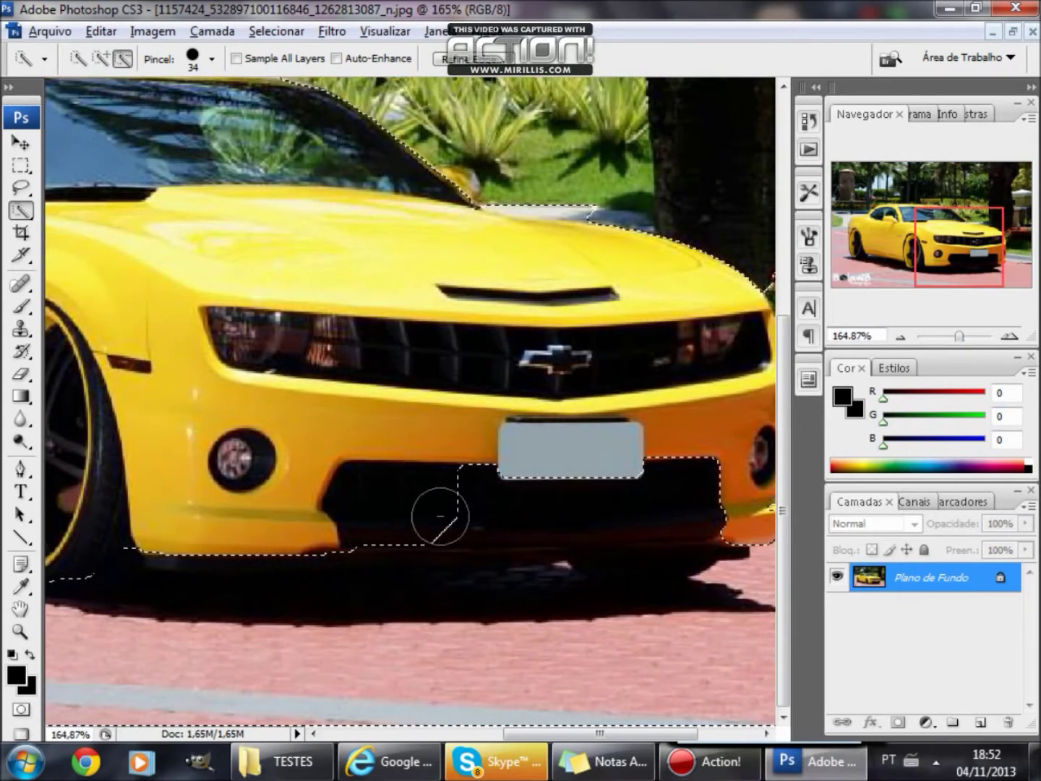
scroll(620, 564, right, 3)
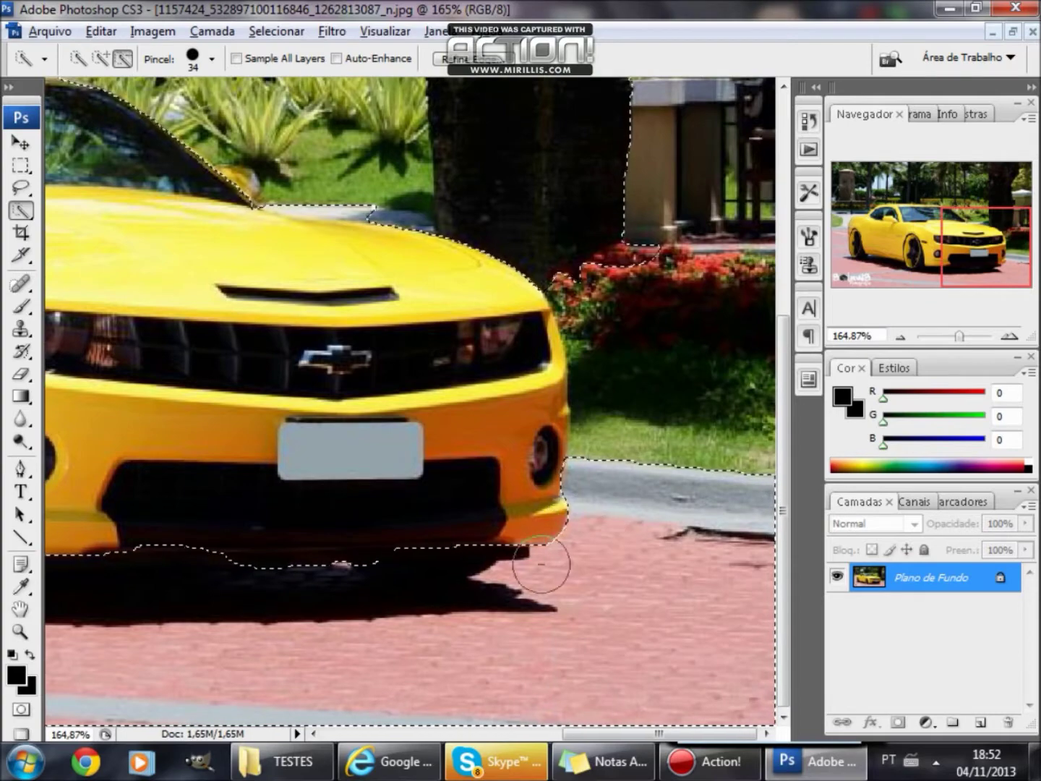
drag(960, 337, 950, 337)
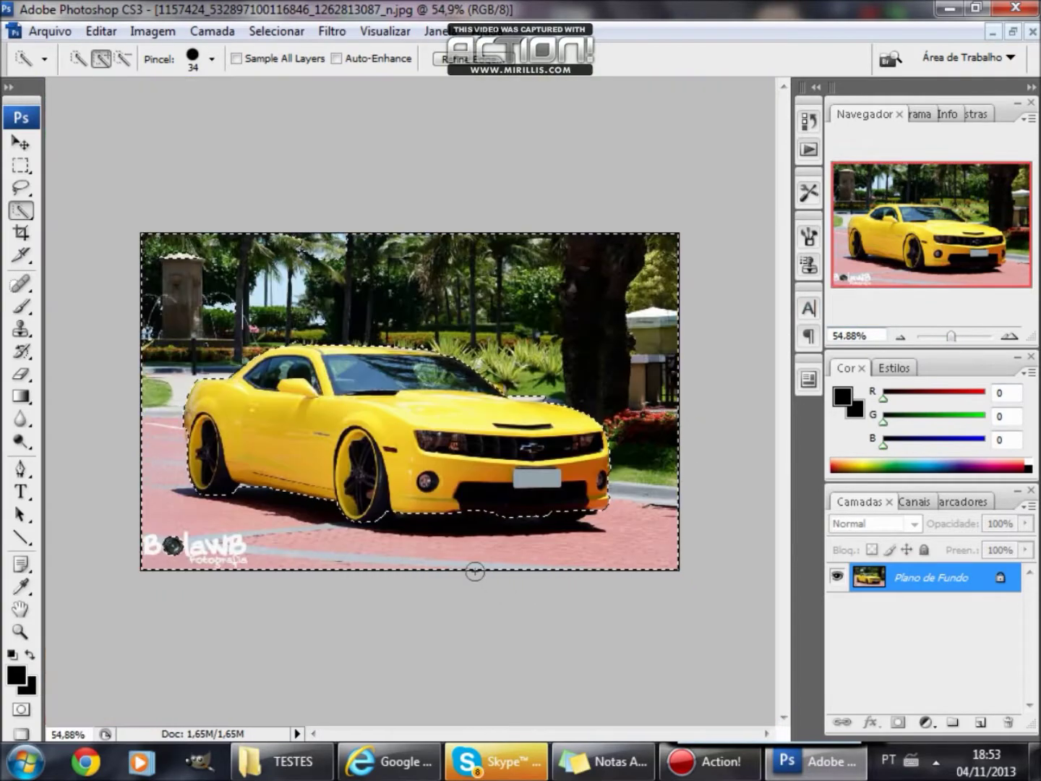
- Convert the background into a layer named car and delete the selected surroundings
double_click(995, 576)
text(car)
key(Return)
key(Delete)
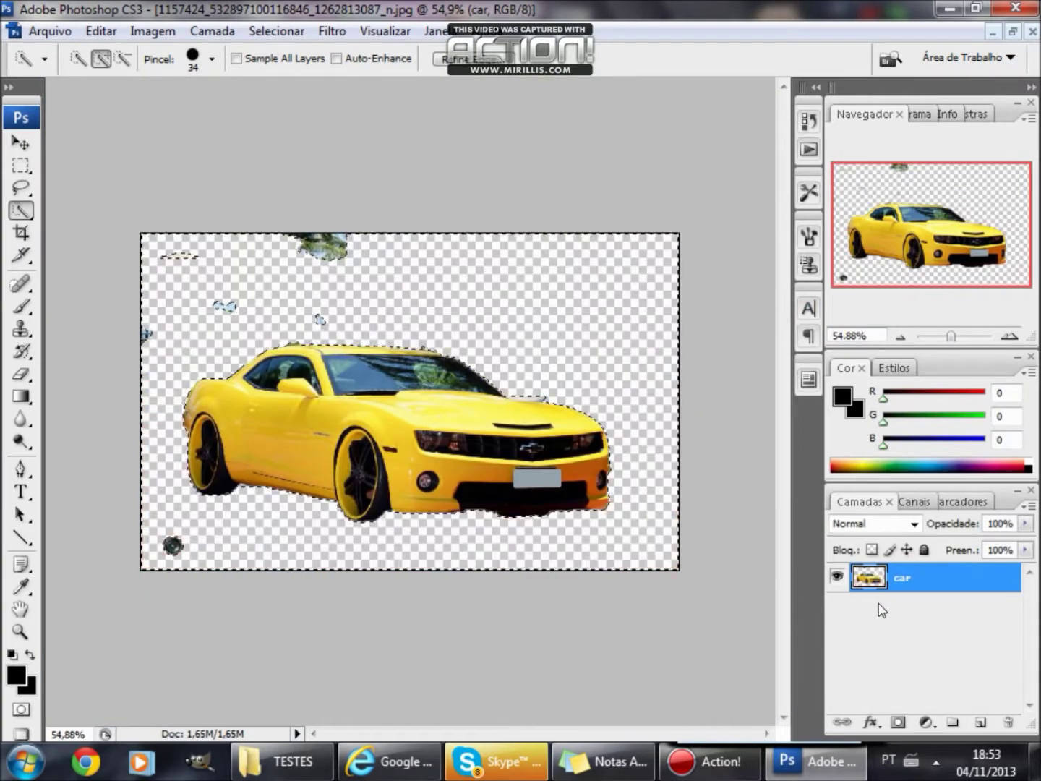
- Select and delete the leftover background remnants around the yellow car, including those along the roof, and clear the selection
drag(950, 337, 965, 337)
drag(610, 268, 677, 491)
drag(243, 386, 834, 392)
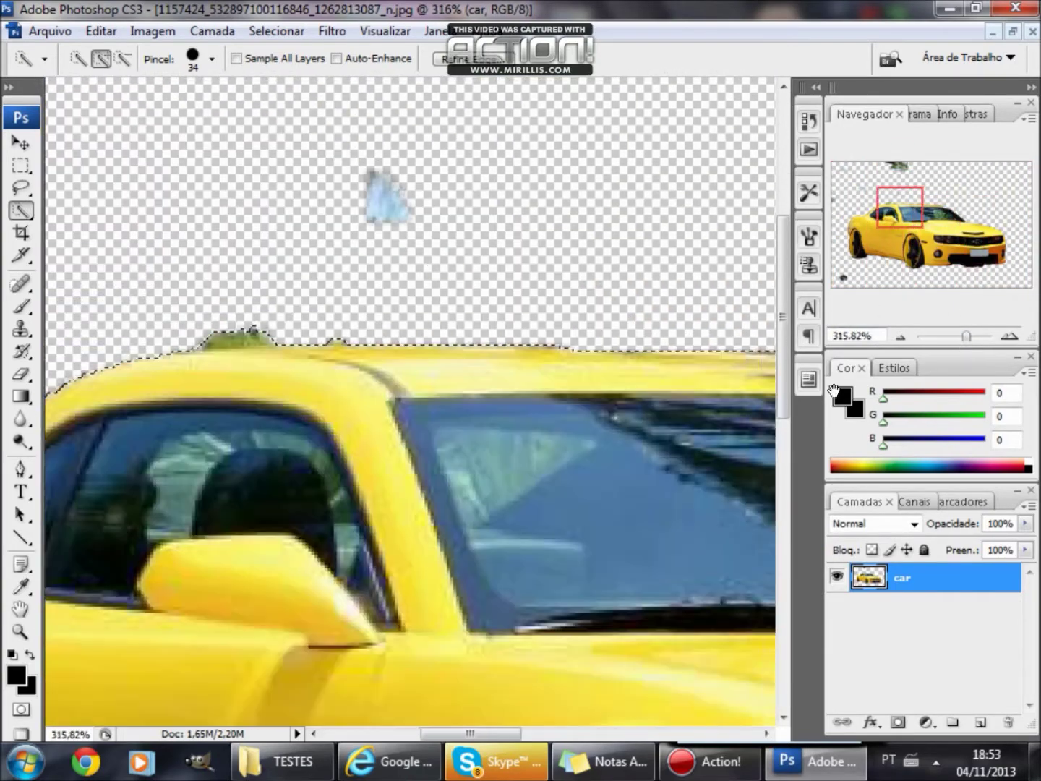
drag(966, 340, 954, 342)
key(Delete)
drag(289, 457, 341, 459)
drag(953, 337, 966, 338)
mouse_move(746, 344)
mouse_down()
mouse_move(313, 344)
mouse_move(298, 503)
mouse_up()
drag(966, 337, 950, 344)
click(20, 166)
click(130, 188)
- Save the cut-out yellow car with Save As
click(51, 33)
click(94, 287)
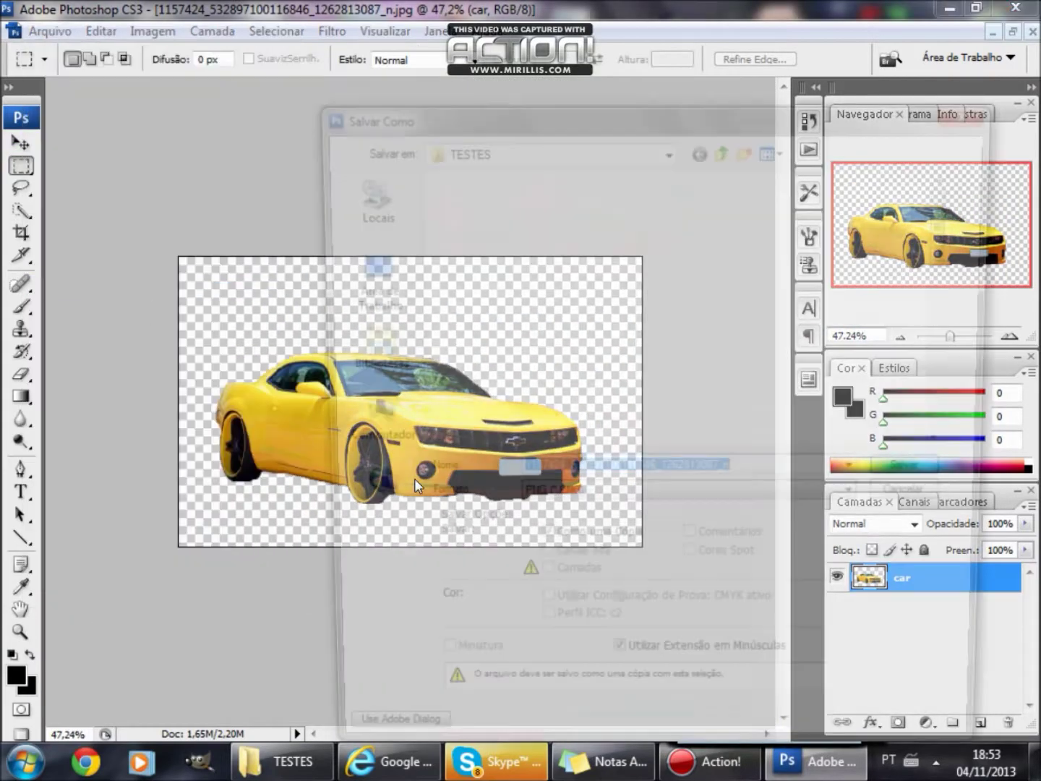
double_click(786, 225)
click(908, 475)
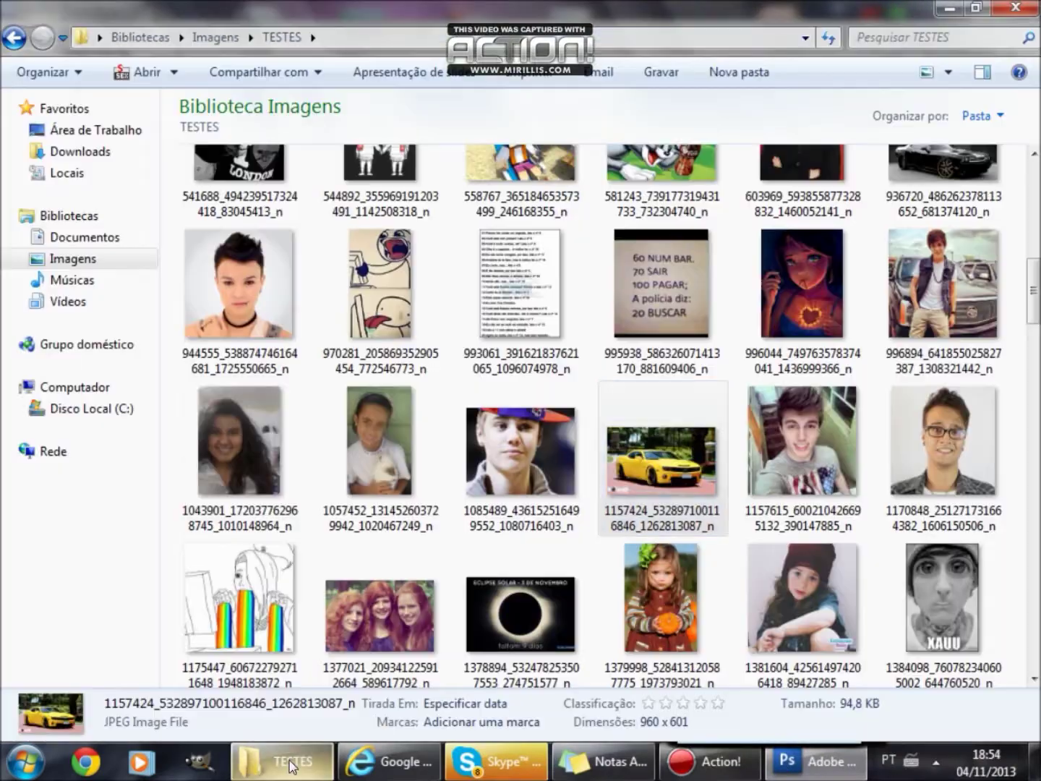
- Search Google Images in the browser for "carros de luxo" and show all images of the Carros de Luxo 2013 group
scroll(521, 578, down, 10)
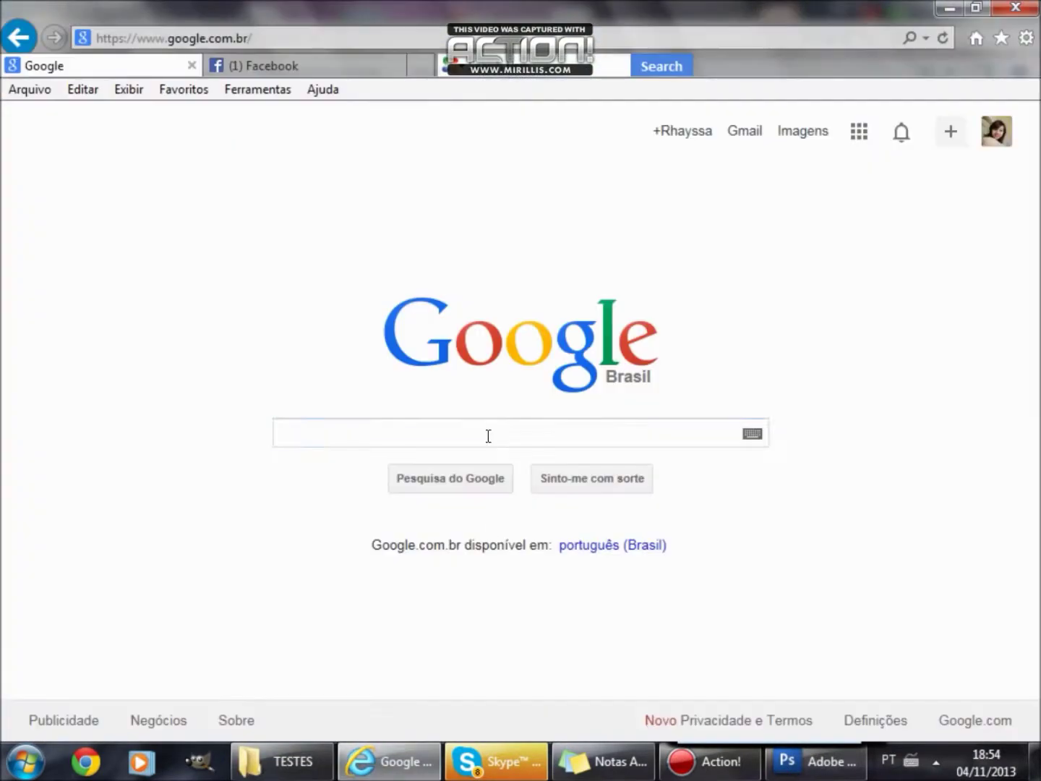
click(803, 130)
text(carros de luxo)
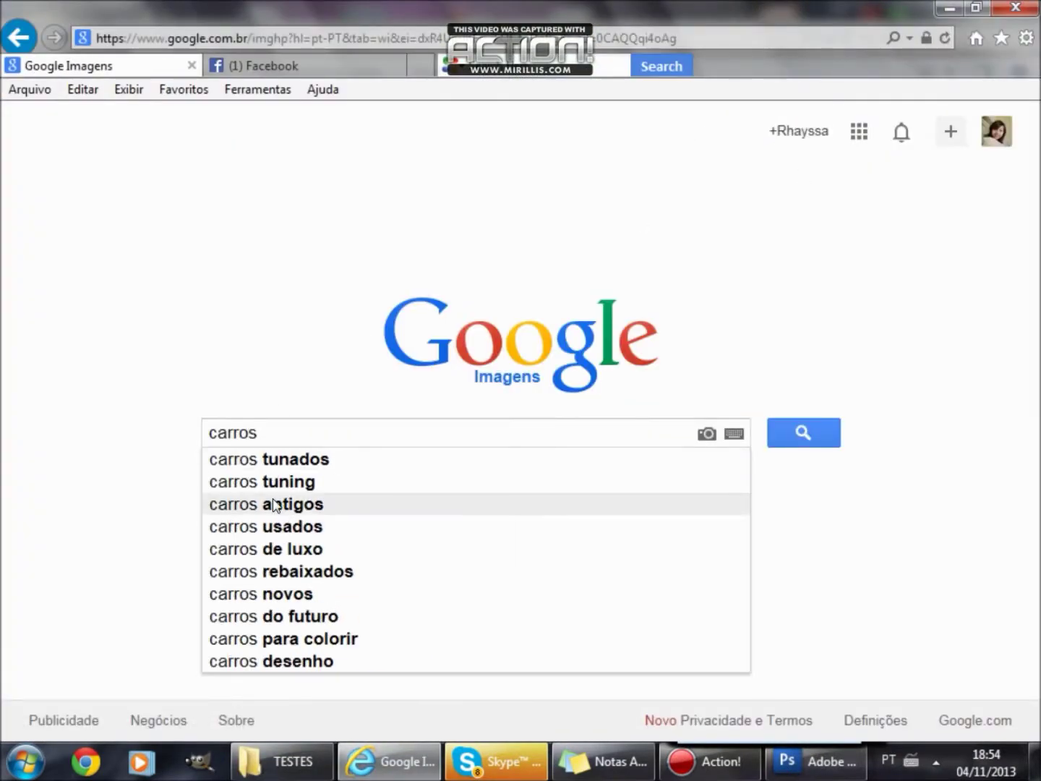
click(275, 548)
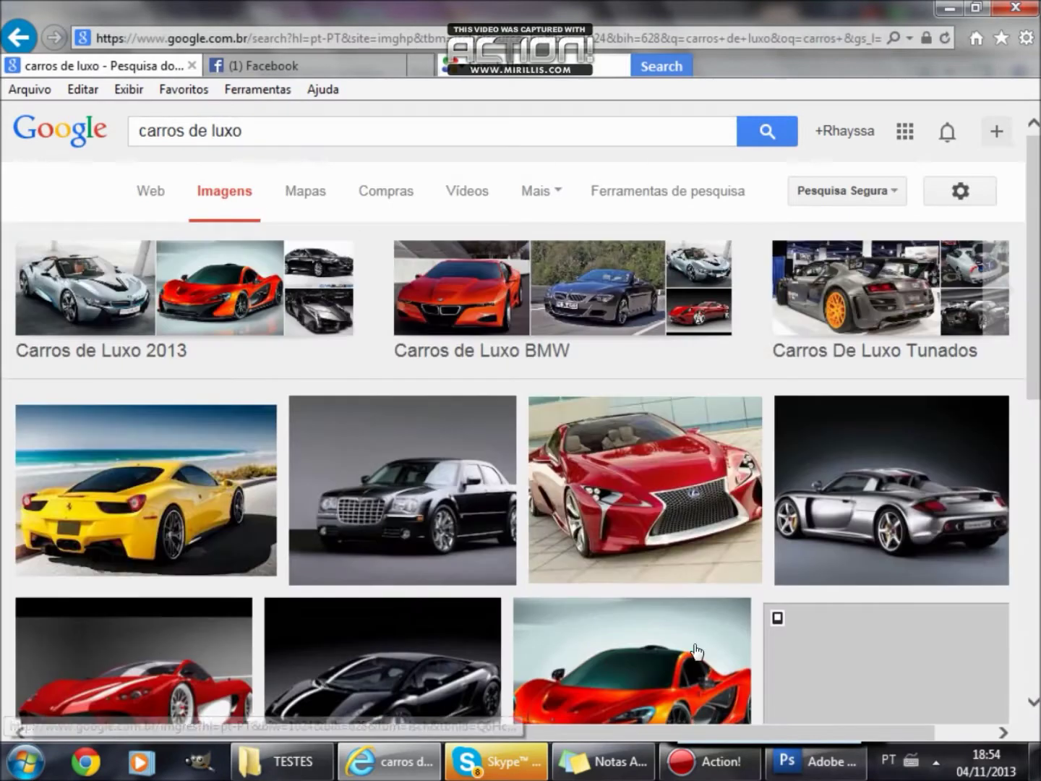
click(186, 296)
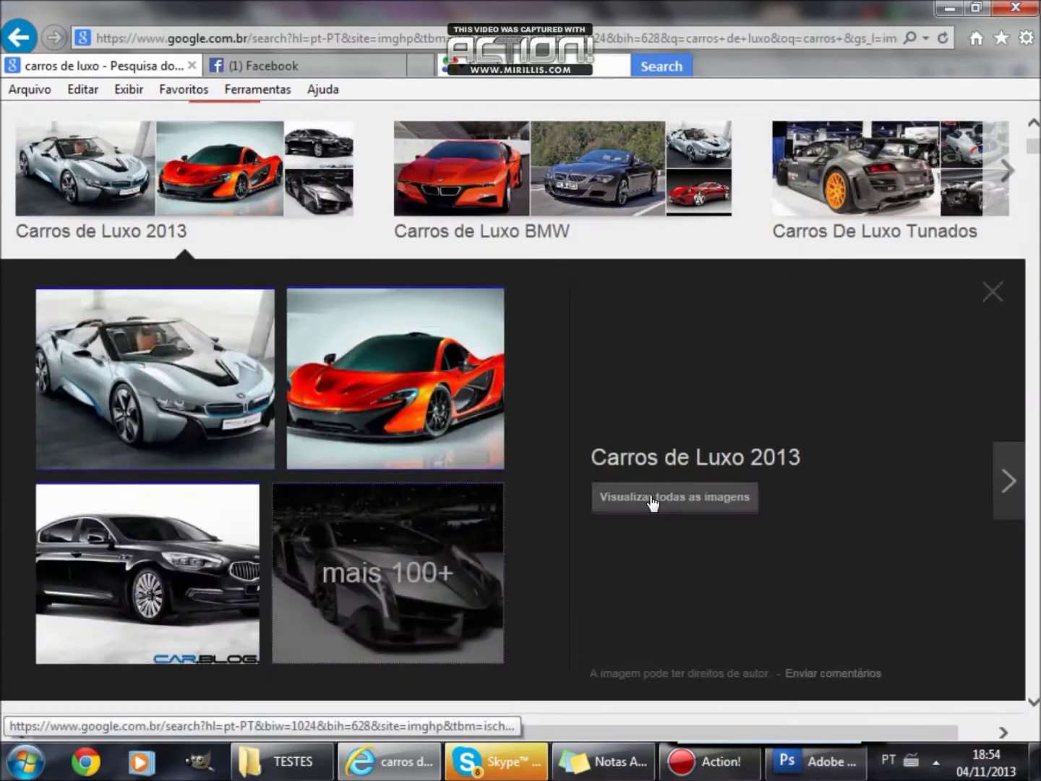
click(673, 497)
- Open the brown sports car picture from the image results and save it in the TESTES folder
scroll(563, 590, down, 10)
scroll(563, 590, up, 10)
scroll(129, 531, down, 10)
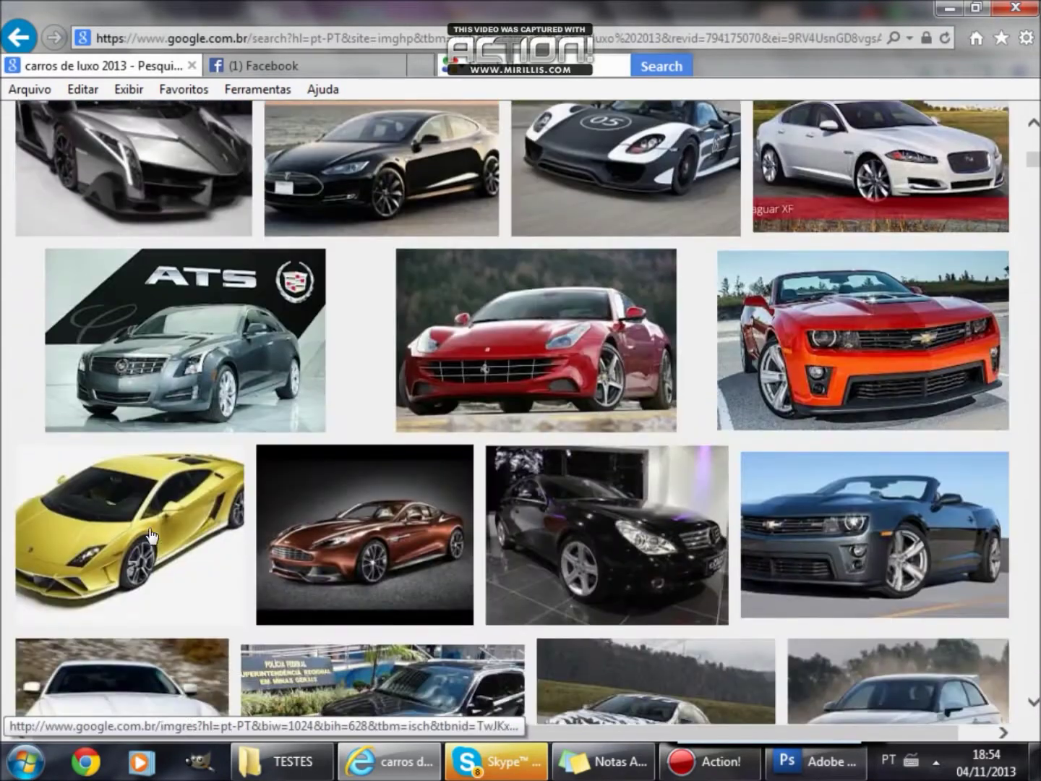
click(396, 510)
right_click(374, 436)
click(469, 425)
click(224, 46)
key(Return)
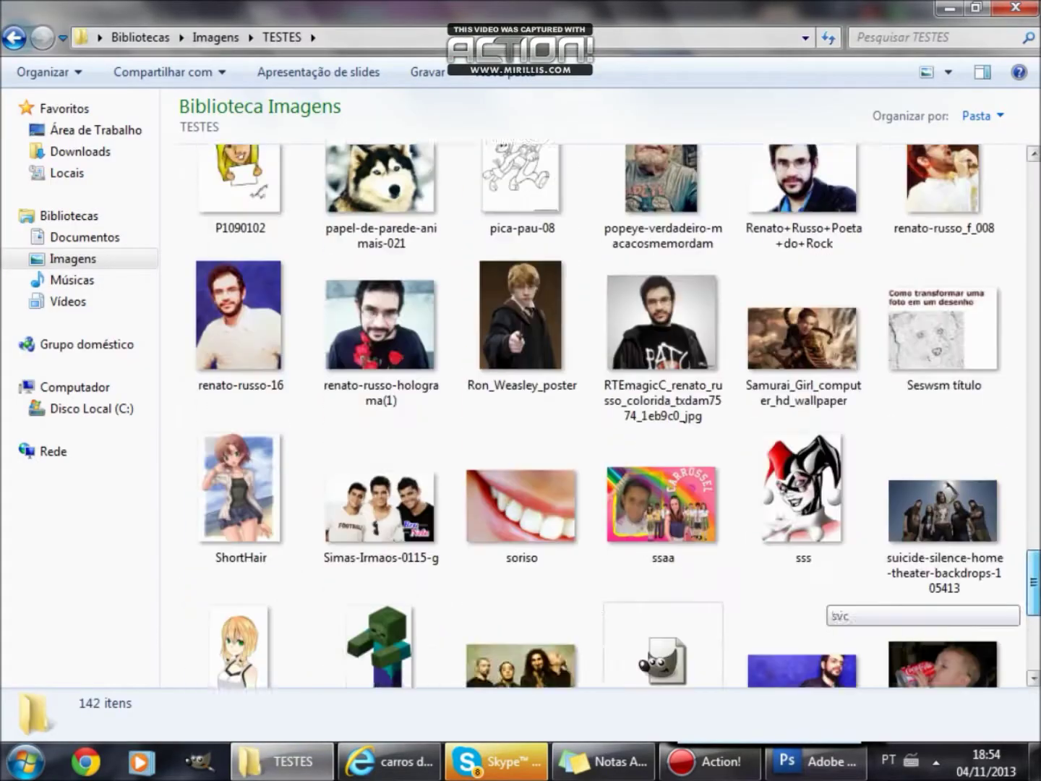
- Open the carros-de-luxo-2013-11 image from the TESTES folder in Photoshop
scroll(607, 415, up, 10)
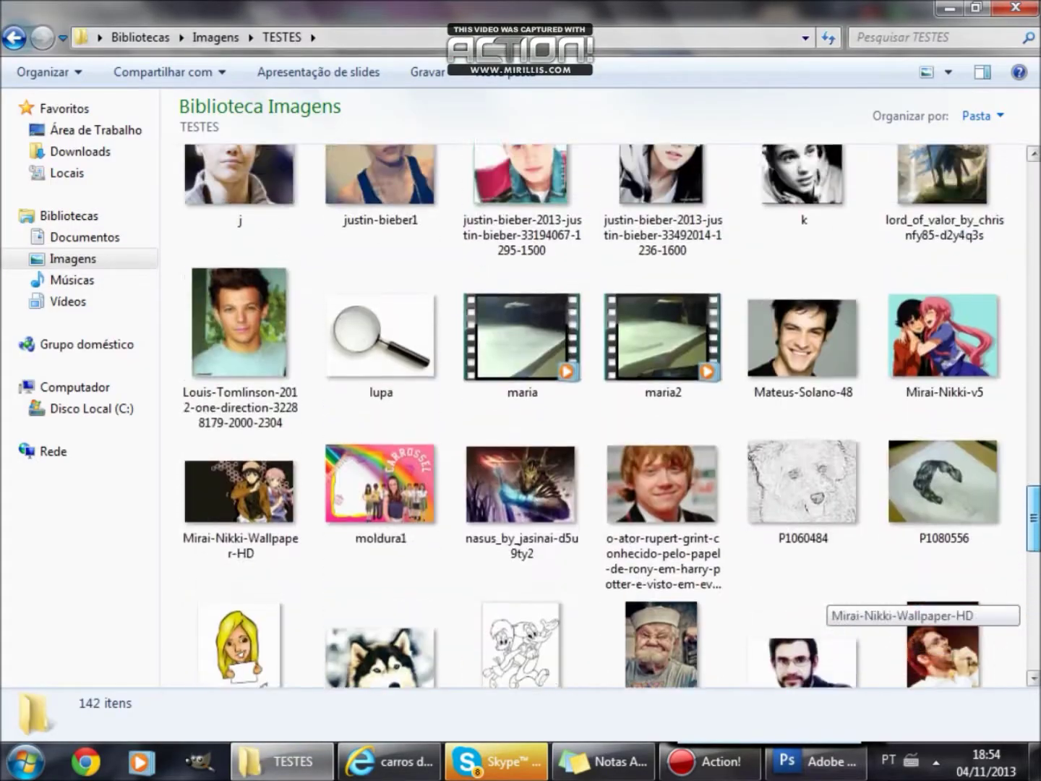
scroll(830, 499, up, 15)
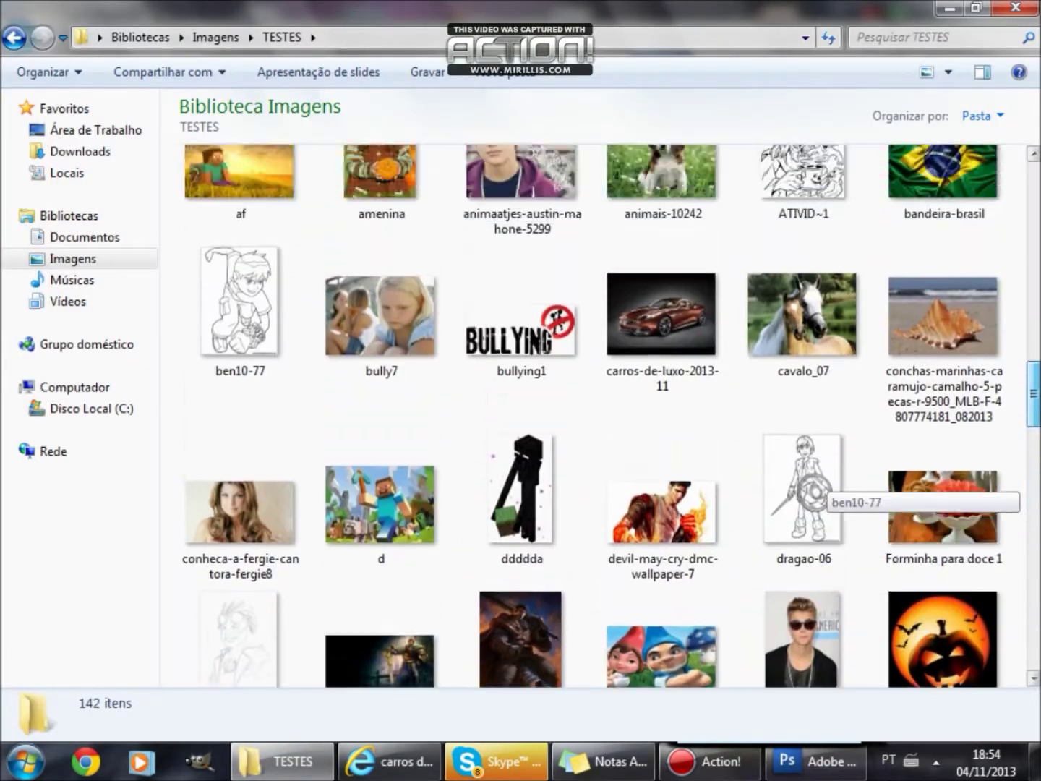
drag(662, 398, 822, 757)
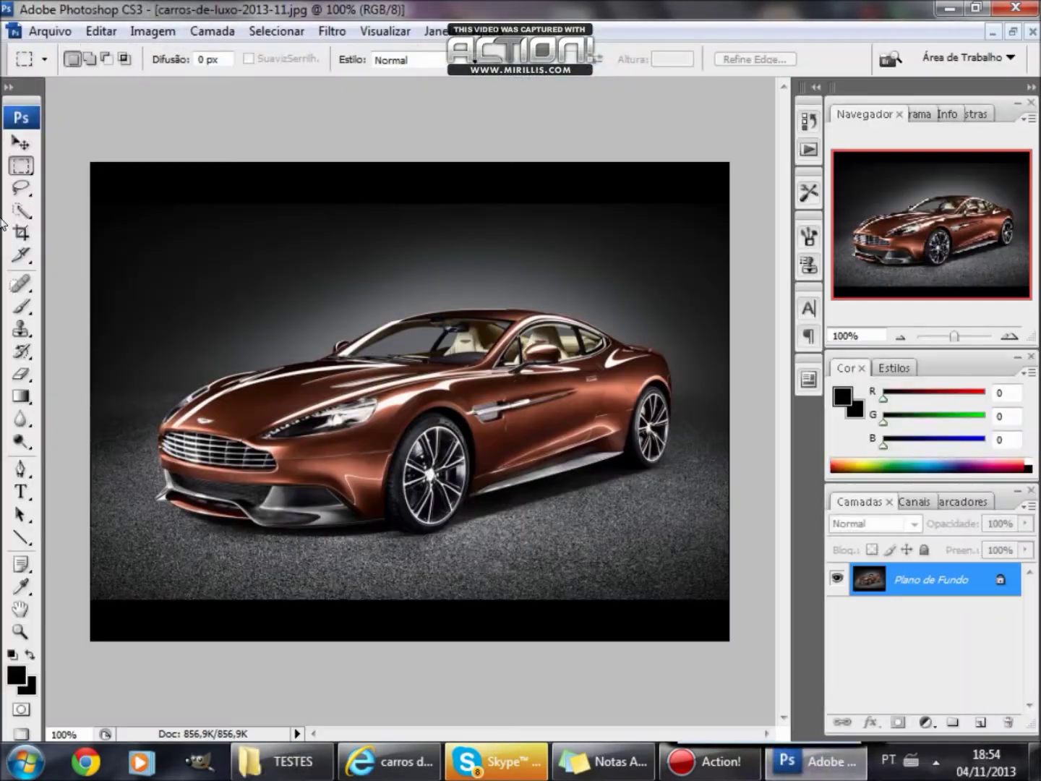
- Select the dark background around the brown car with Quick Selection, refining the front bumper corner with an 8 px brush
key(w)
drag(100, 434, 138, 383)
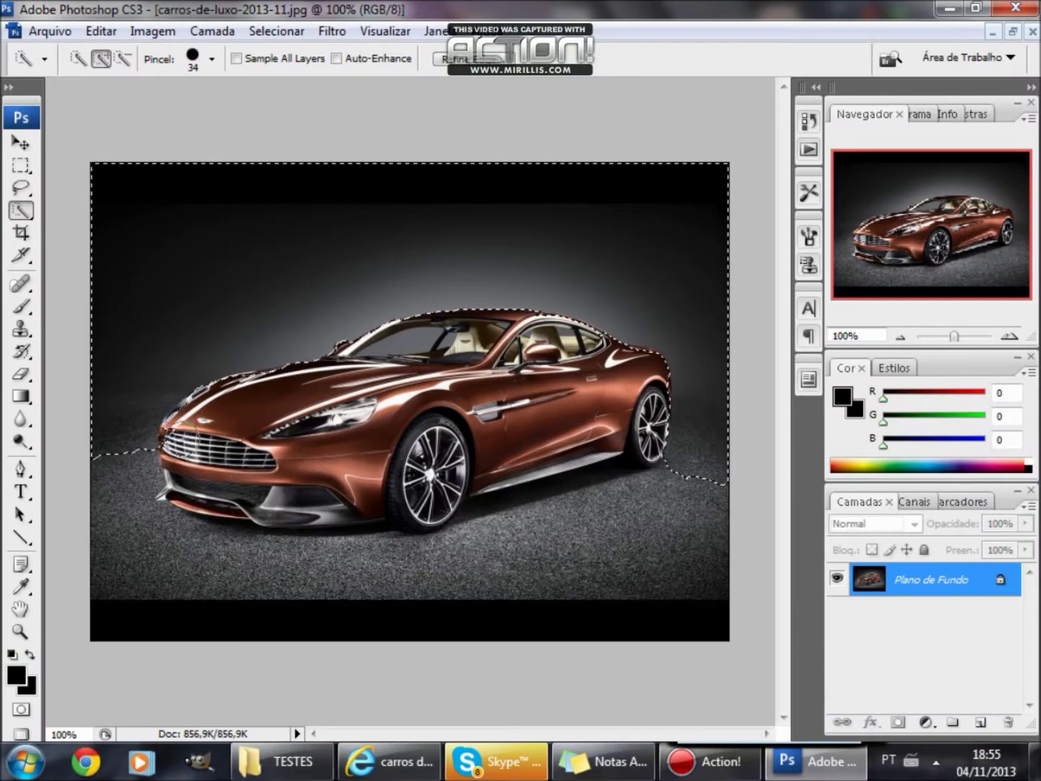
drag(953, 336, 974, 335)
drag(932, 224, 856, 255)
click(199, 59)
drag(124, 111, 105, 111)
click(421, 489)
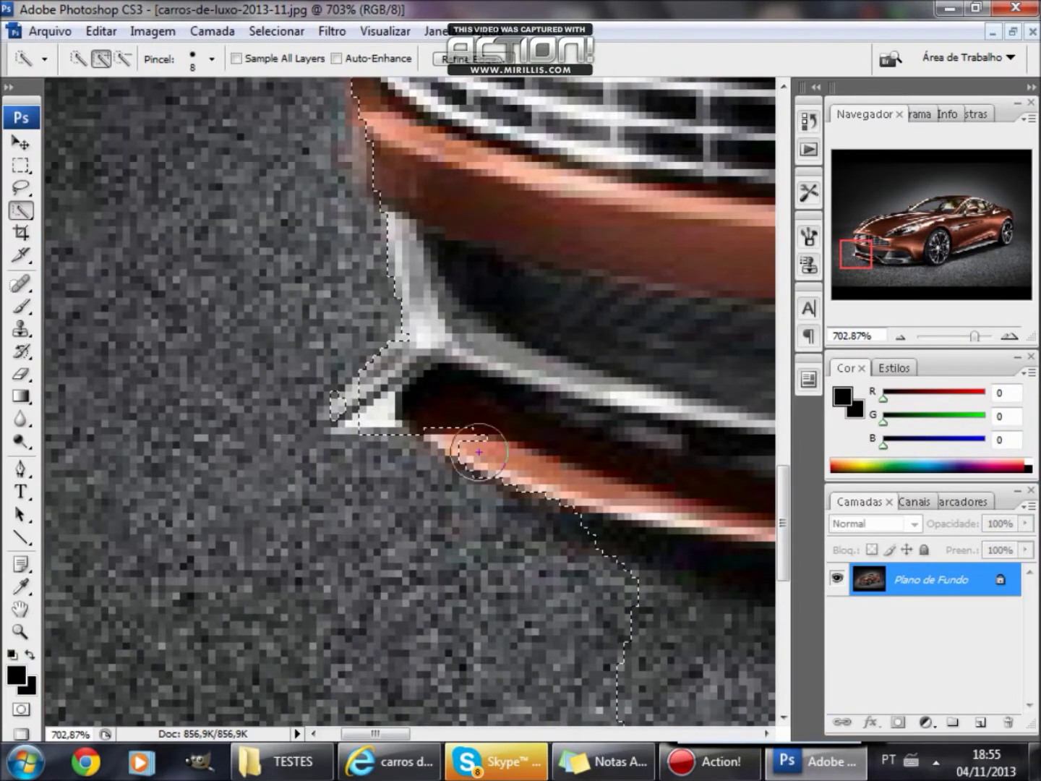
- Enlarge the selection brush to 33 px and extend the selection over the ground beneath the brown car, correcting it around the wheels
drag(975, 336, 960, 337)
drag(931, 225, 893, 238)
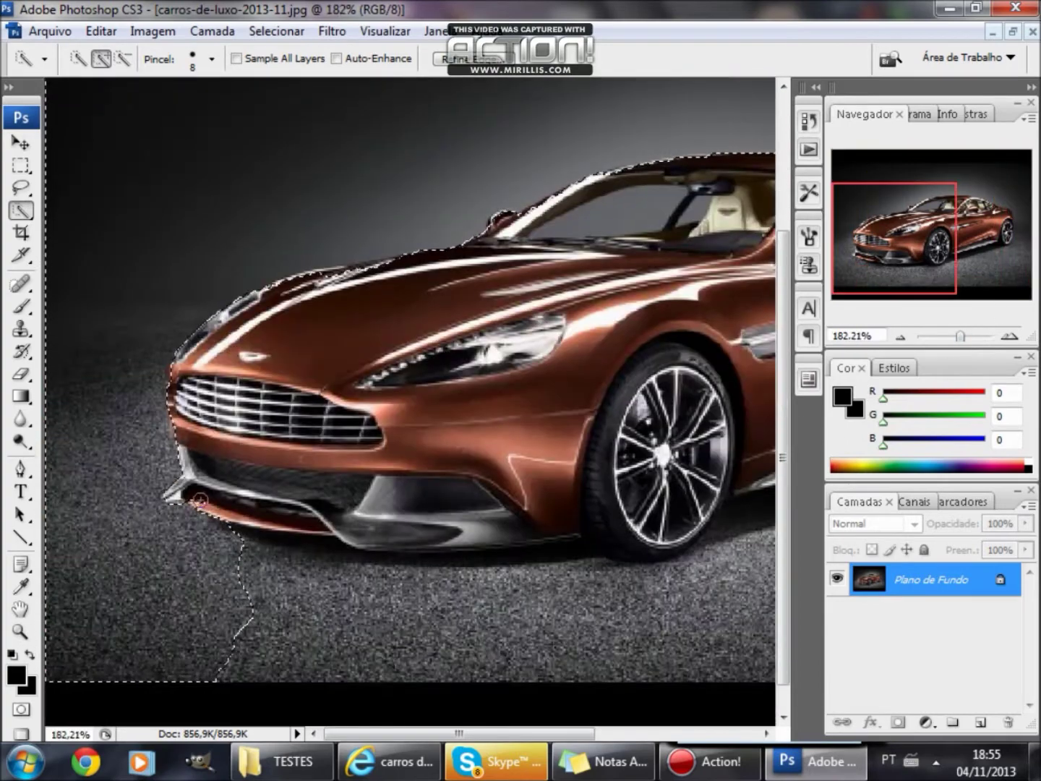
click(210, 60)
drag(108, 111, 131, 112)
drag(224, 625, 325, 633)
drag(449, 628, 224, 663)
mouse_move(225, 662)
mouse_down()
mouse_move(511, 670)
mouse_move(414, 679)
mouse_up()
drag(635, 597, 524, 712)
drag(376, 665, 578, 608)
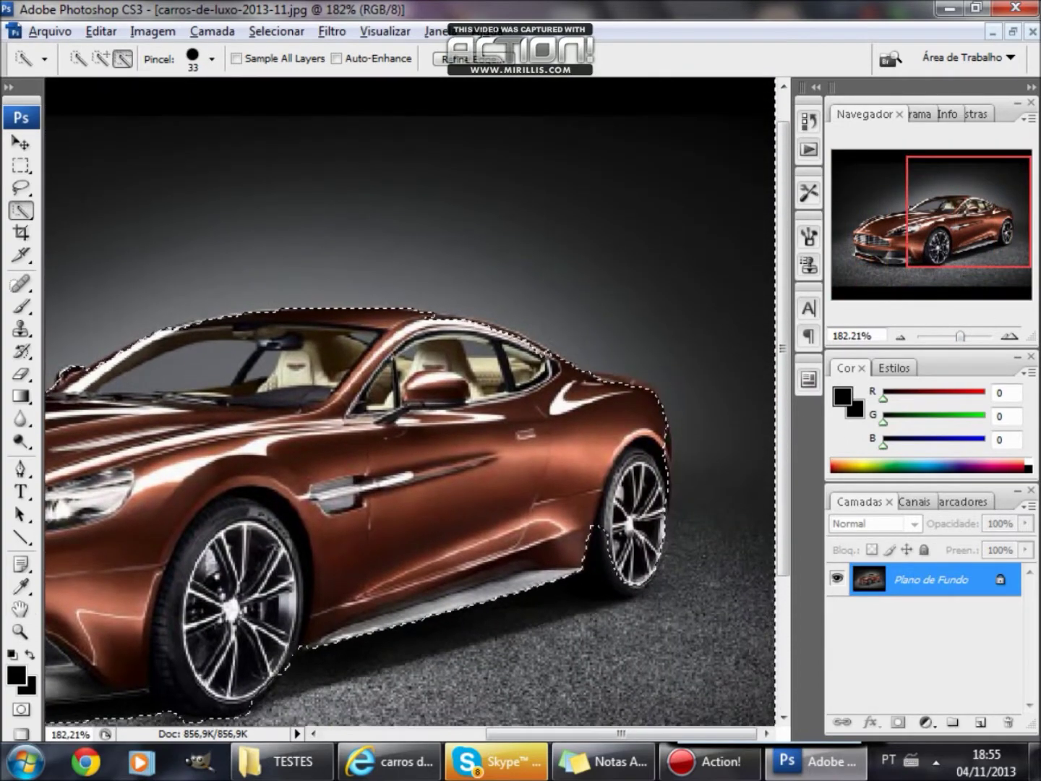
scroll(242, 684, down, 1)
key(alt)
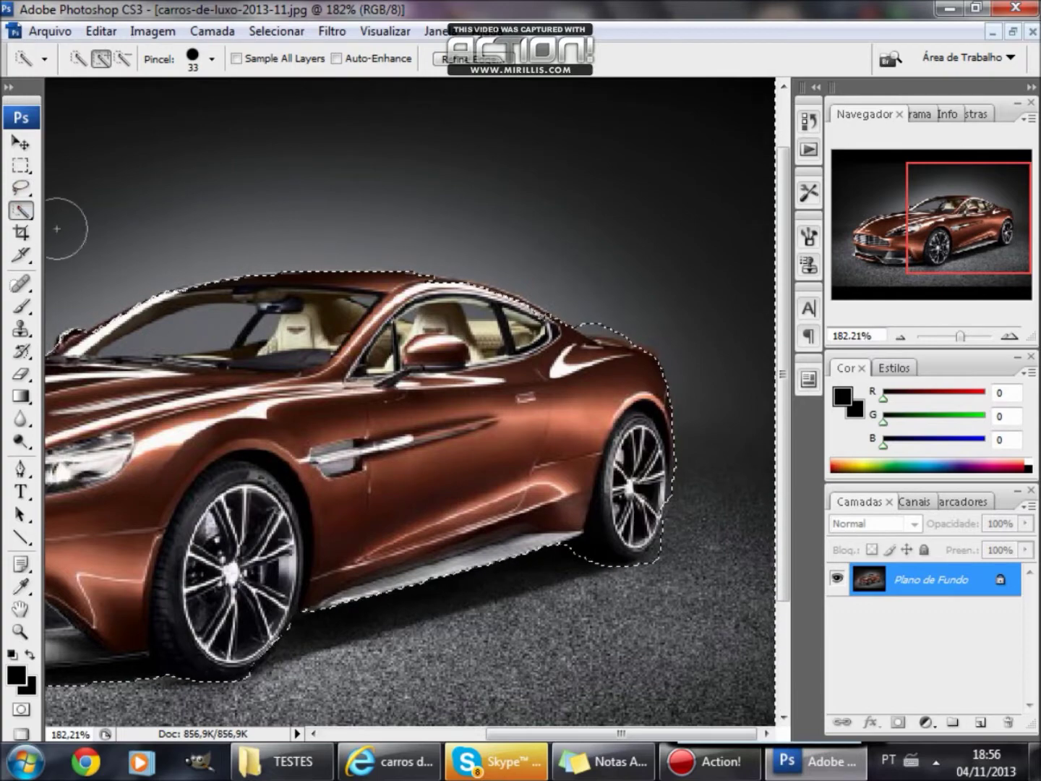
- Convert the brown car's background into a normal layer, delete the selected surroundings and clear the selection
drag(960, 337, 954, 336)
double_click(998, 584)
click(666, 223)
key(Delete)
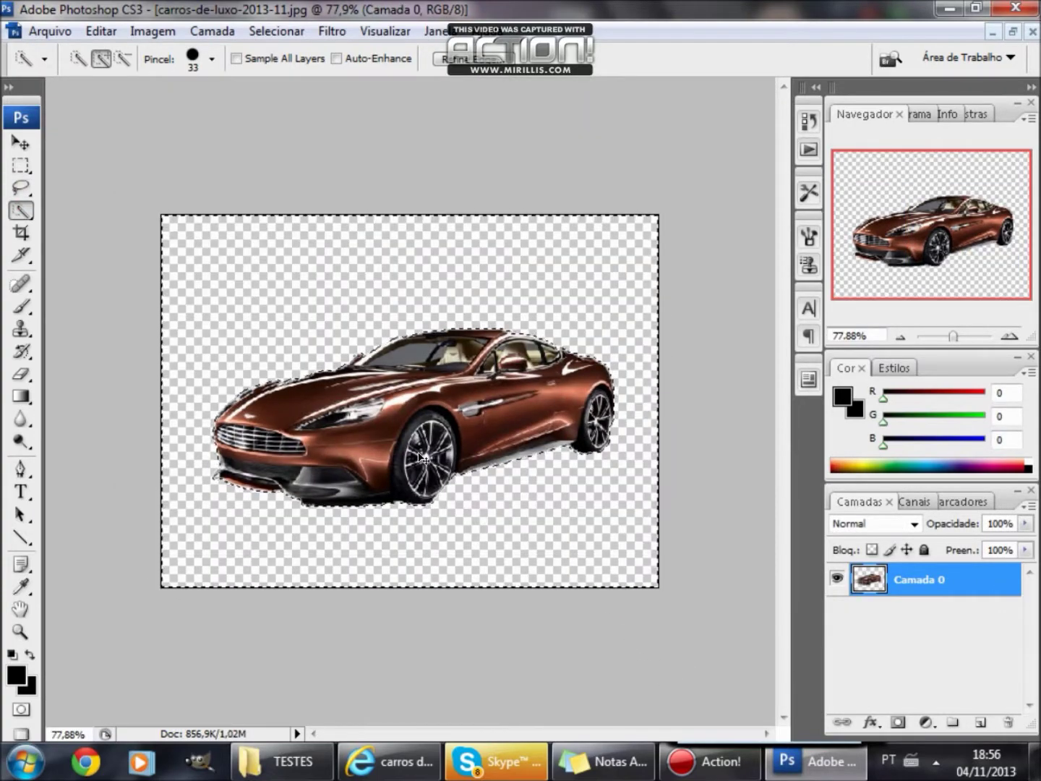
key(ctrl+d)
click(21, 166)
drag(955, 338, 958, 339)
- Save the cut-out brown car with Save As and close its document
click(50, 32)
click(51, 285)
click(691, 501)
click(913, 477)
click(616, 346)
click(43, 32)
click(51, 285)
double_click(778, 268)
click(924, 475)
click(589, 361)
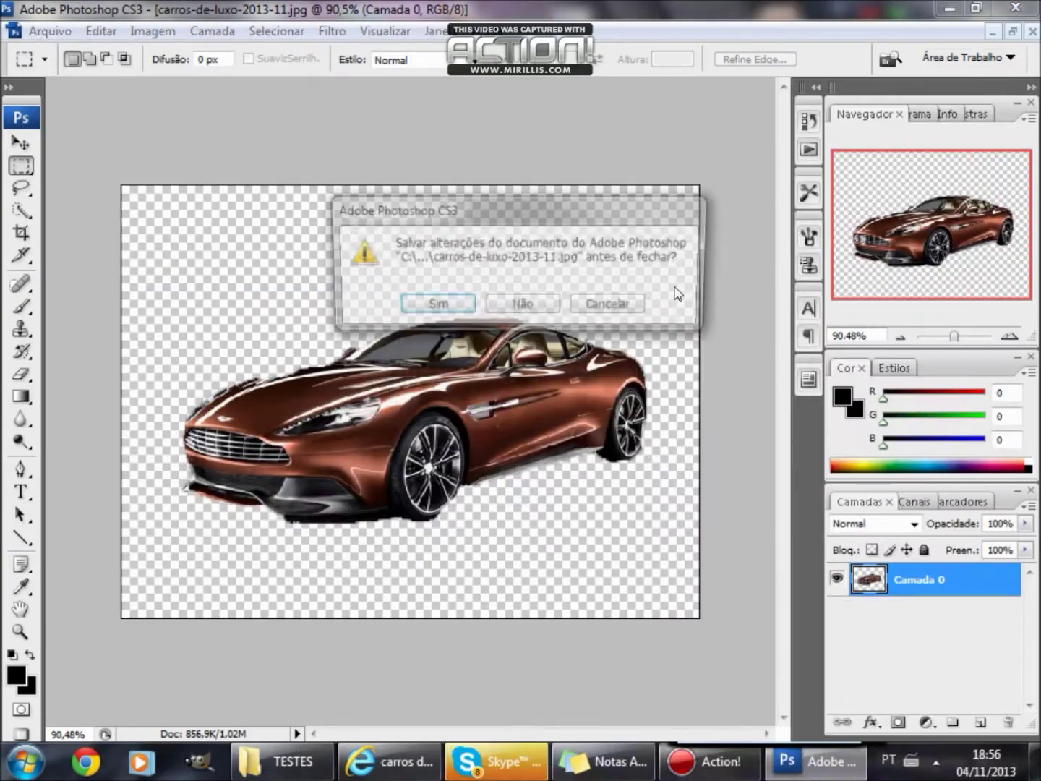
click(1032, 31)
- Browse the car pictures in the browser and show all images of the Carros de Luxo 2012 group
click(391, 761)
scroll(476, 601, down, 5)
scroll(489, 461, down, 4)
click(838, 550)
click(634, 611)
scroll(506, 600, up, 15)
click(506, 289)
click(660, 463)
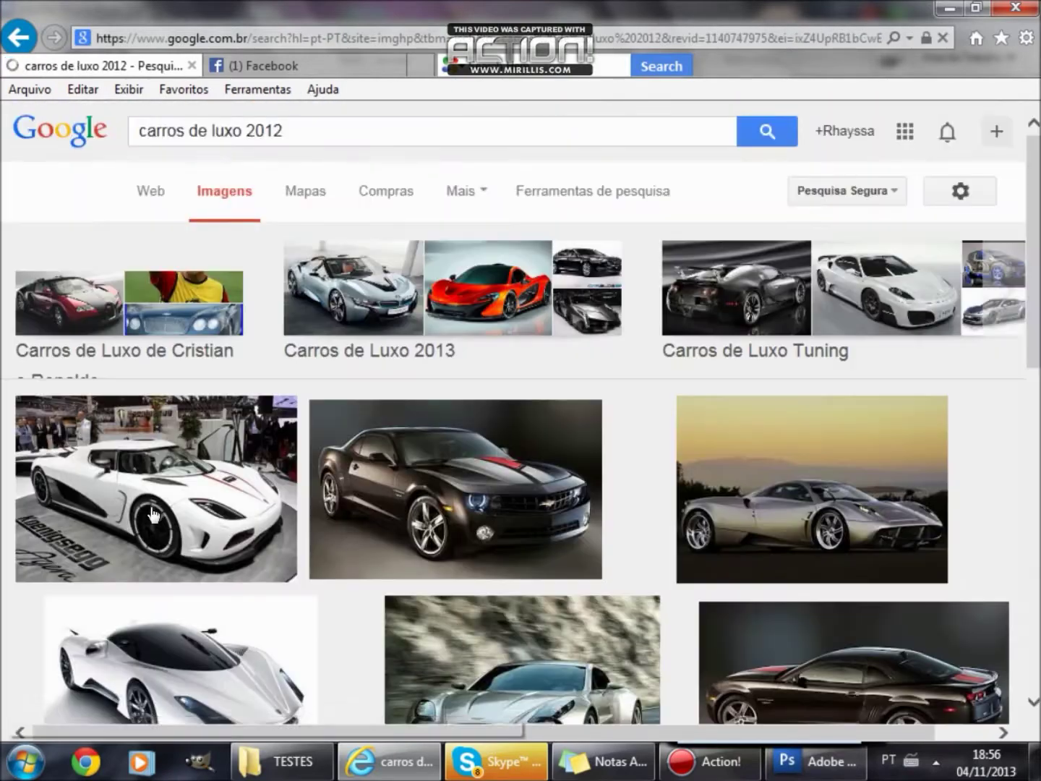
- Open the red Lexus picture from the image results and save it to the computer
scroll(237, 653, down, 1)
scroll(185, 413, down, 3)
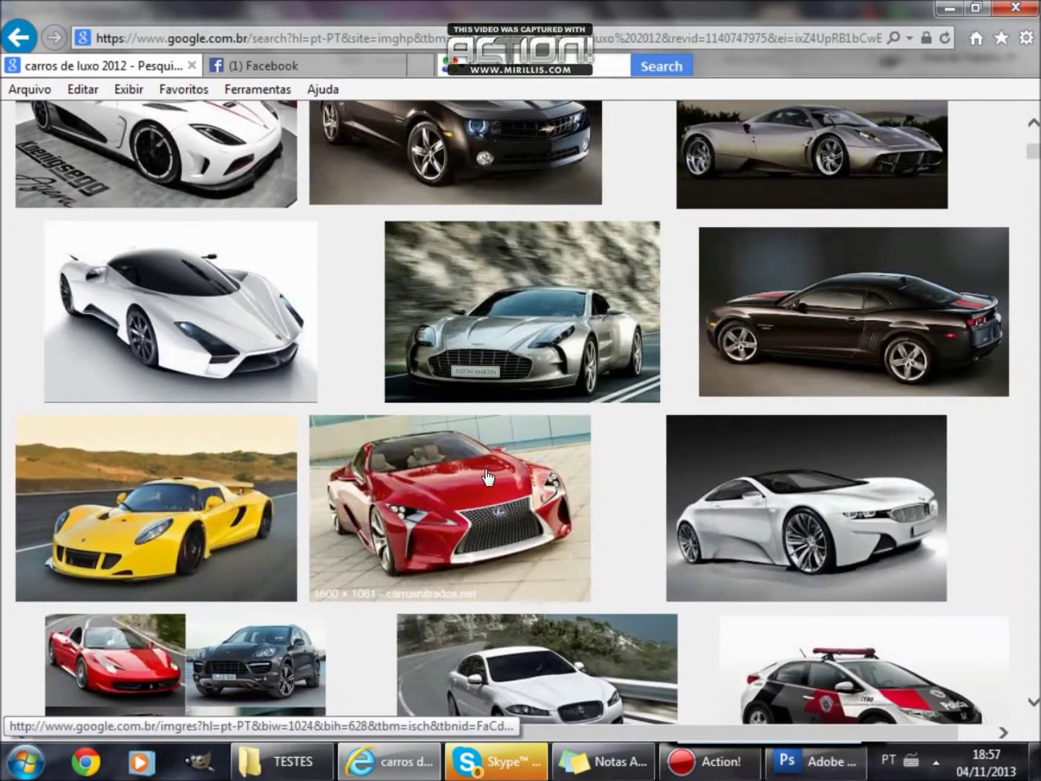
click(484, 492)
right_click(270, 554)
click(413, 332)
key(Return)
- Open the lflc-lexus image from the TESTES folder in Photoshop
click(282, 761)
scroll(499, 542, down, 10)
drag(943, 263, 796, 681)
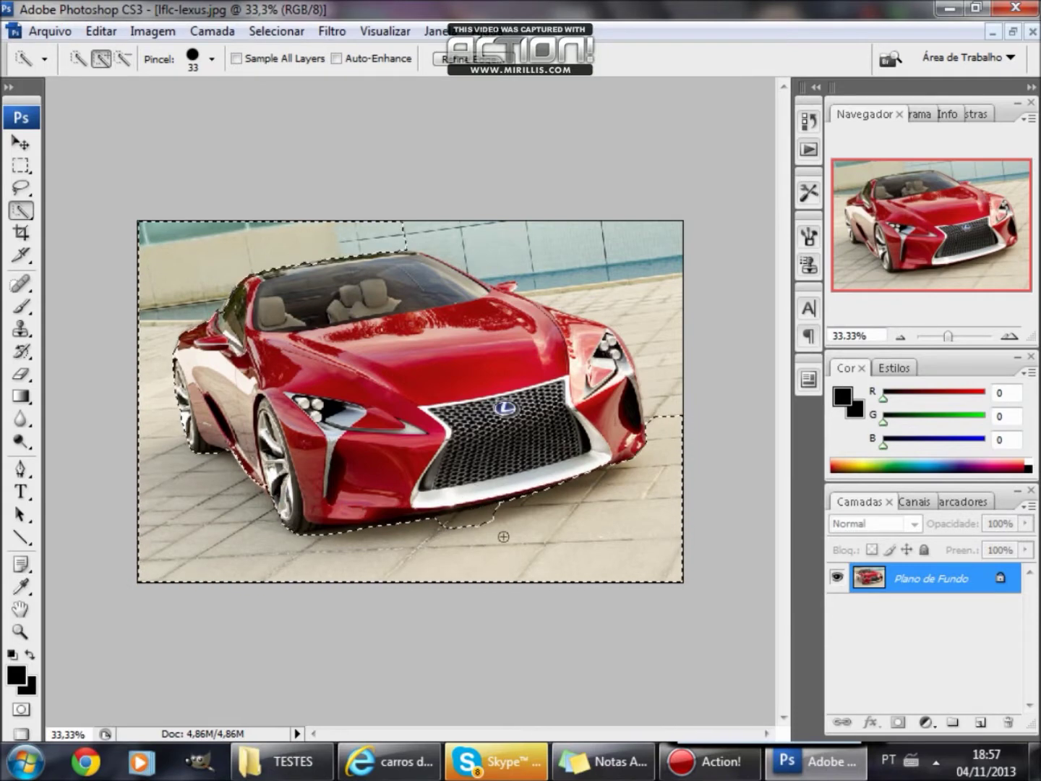
- Set the Quick Selection brush to 86 px and complete the background selection around the red car
click(211, 59)
drag(146, 109, 174, 110)
click(464, 533)
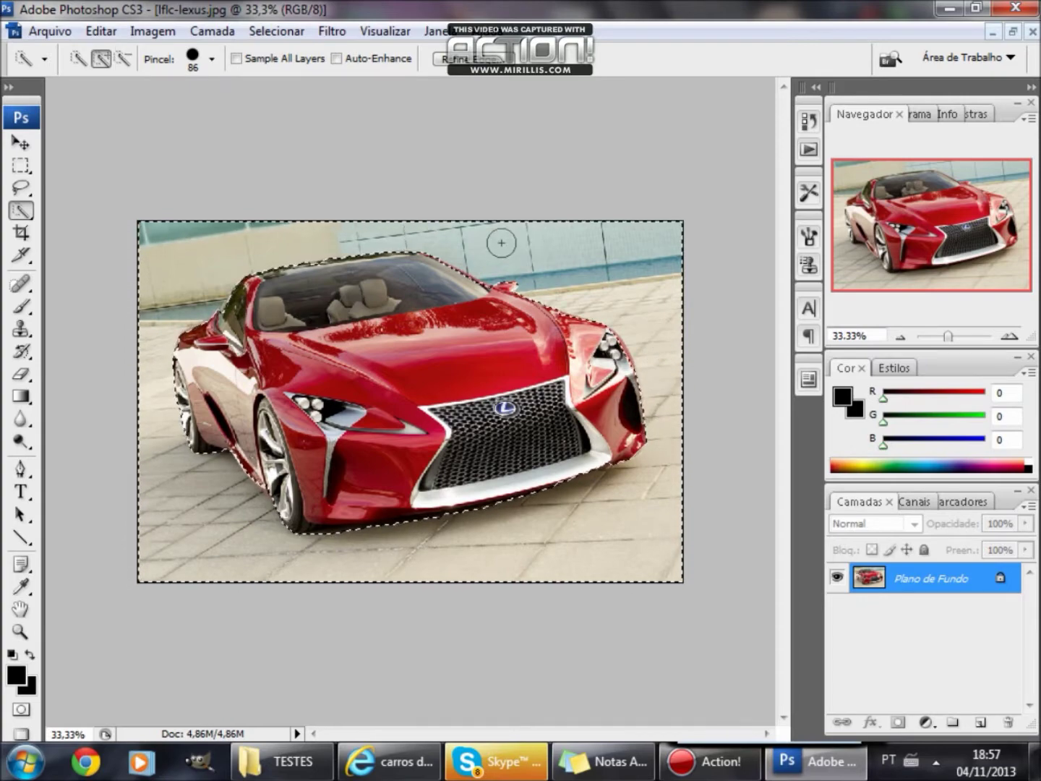
- Convert the red car's background into a normal layer, delete the selected surroundings and clear the selection
double_click(996, 580)
click(697, 237)
key(Delete)
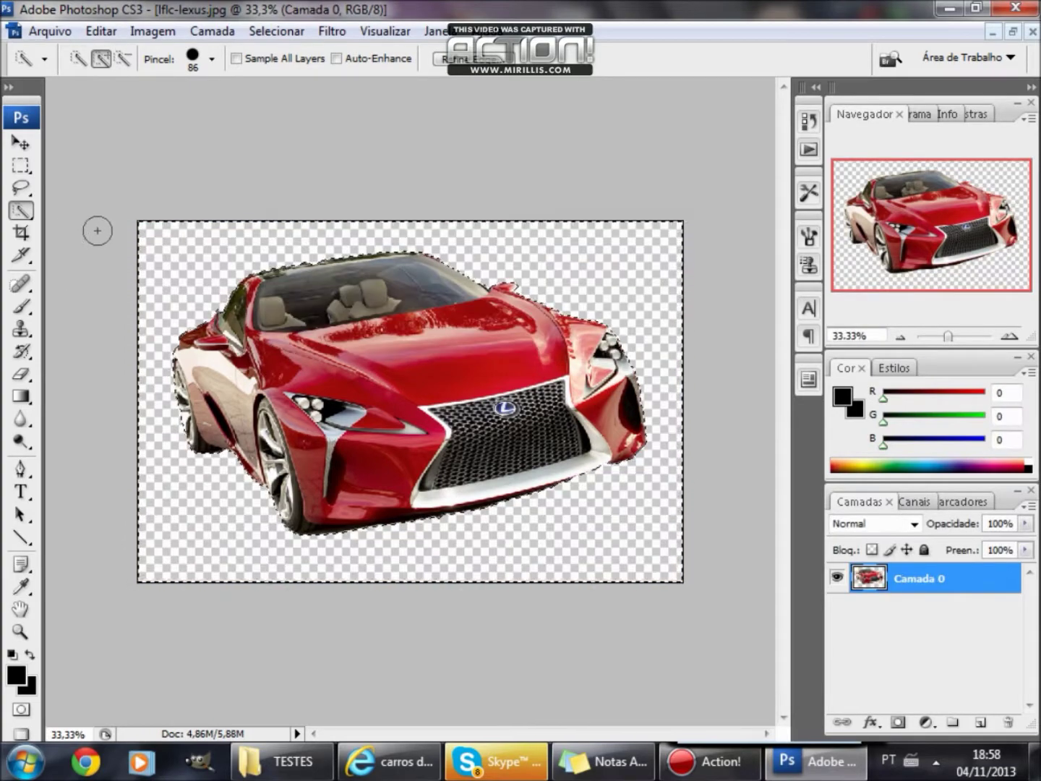
click(20, 167)
key(ctrl+d)
- Save the cut-out red car with Save As and close its document without saving further changes
click(50, 31)
click(94, 282)
key(Return)
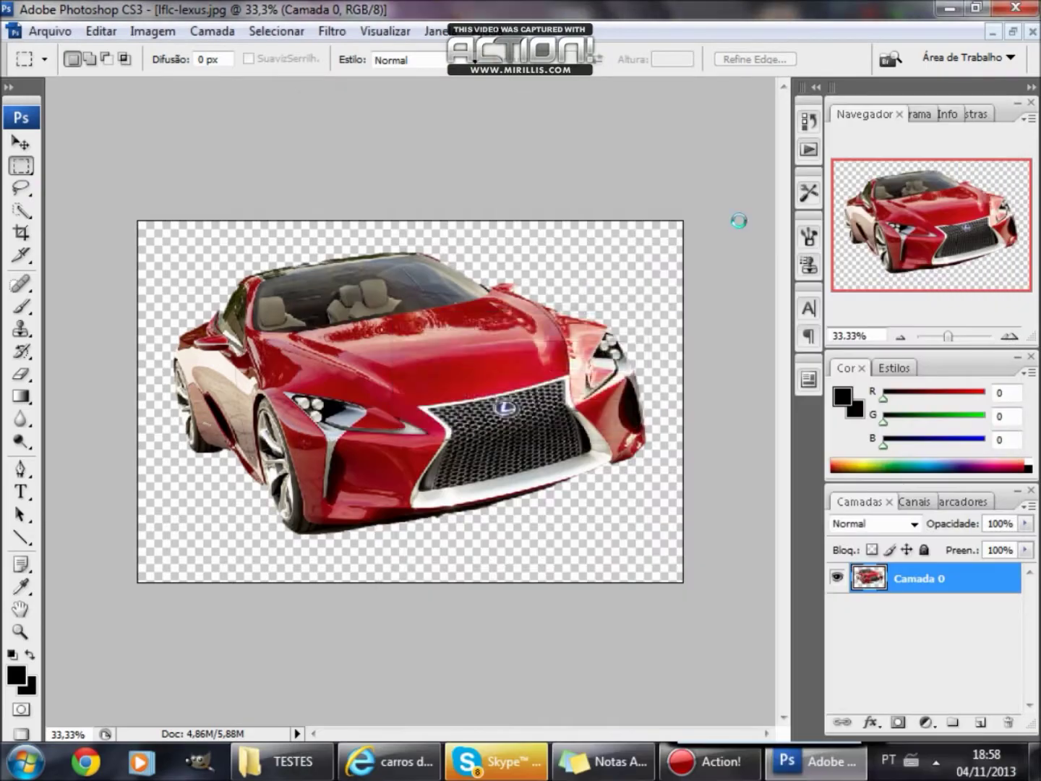
click(1033, 31)
click(523, 306)
- Find a yellow Camaro picture in the browser's image results and save it to the computer
click(389, 761)
scroll(383, 549, down, 12)
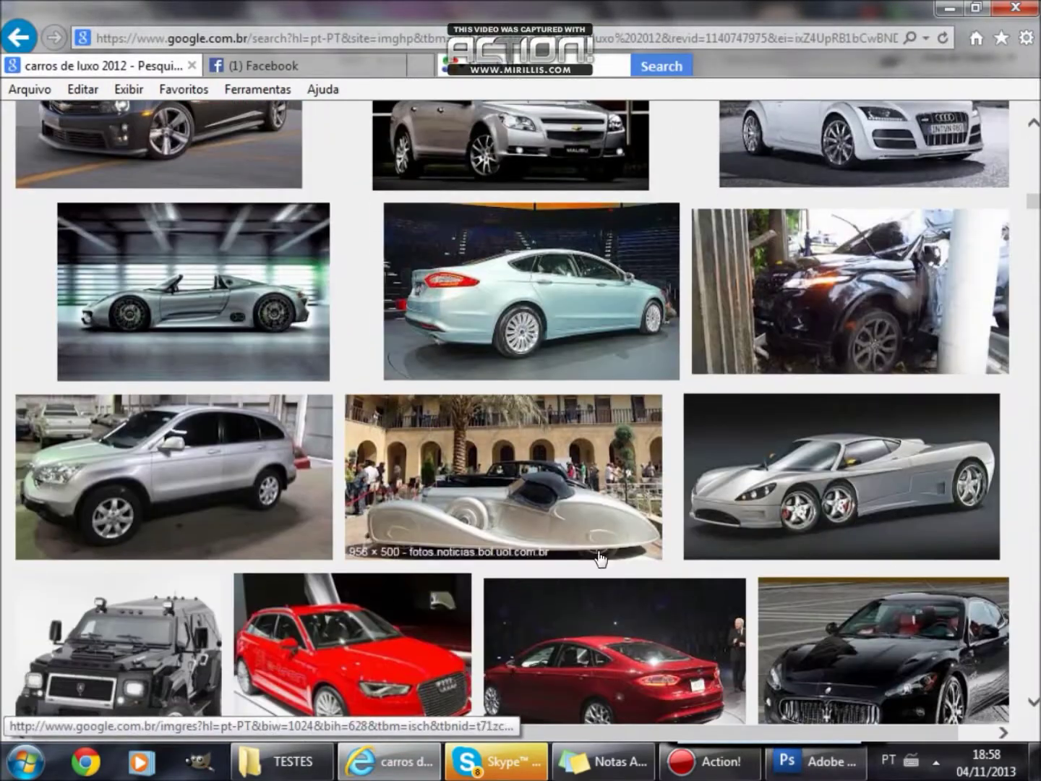
scroll(600, 557, down, 10)
click(163, 250)
right_click(283, 520)
click(377, 203)
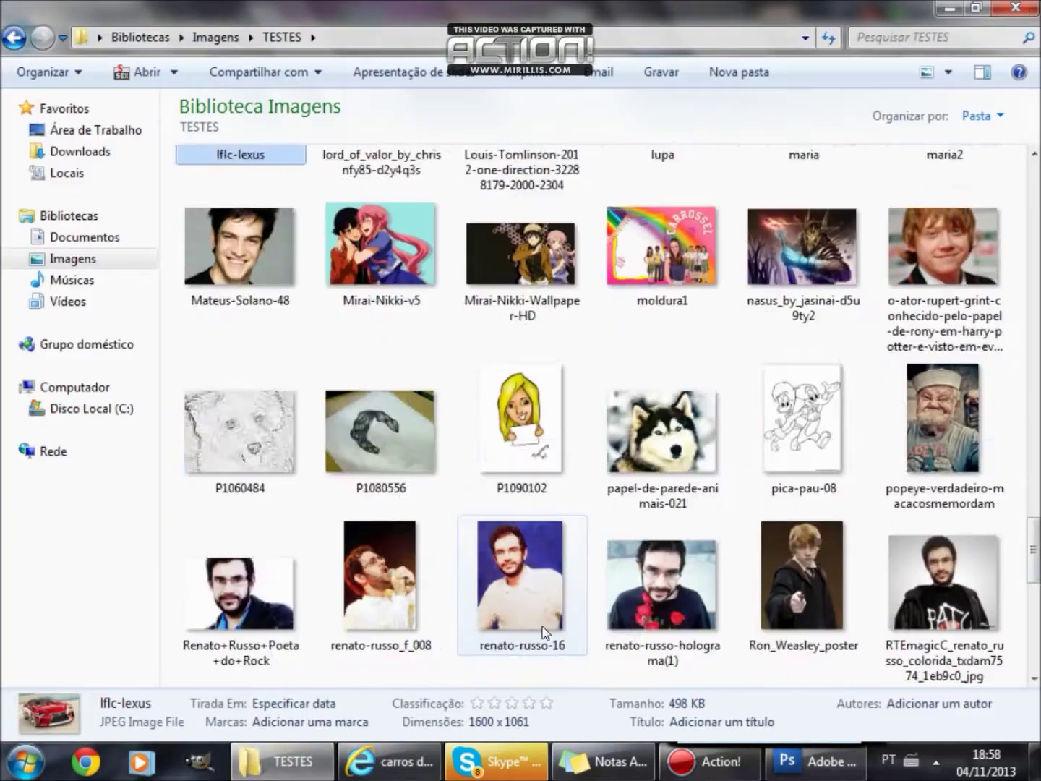
- Open the aluguel-de-camaro image from the TESTES folder in Photoshop
scroll(593, 557, down, 3)
scroll(578, 571, up, 5)
scroll(576, 585, up, 5)
drag(385, 214, 731, 654)
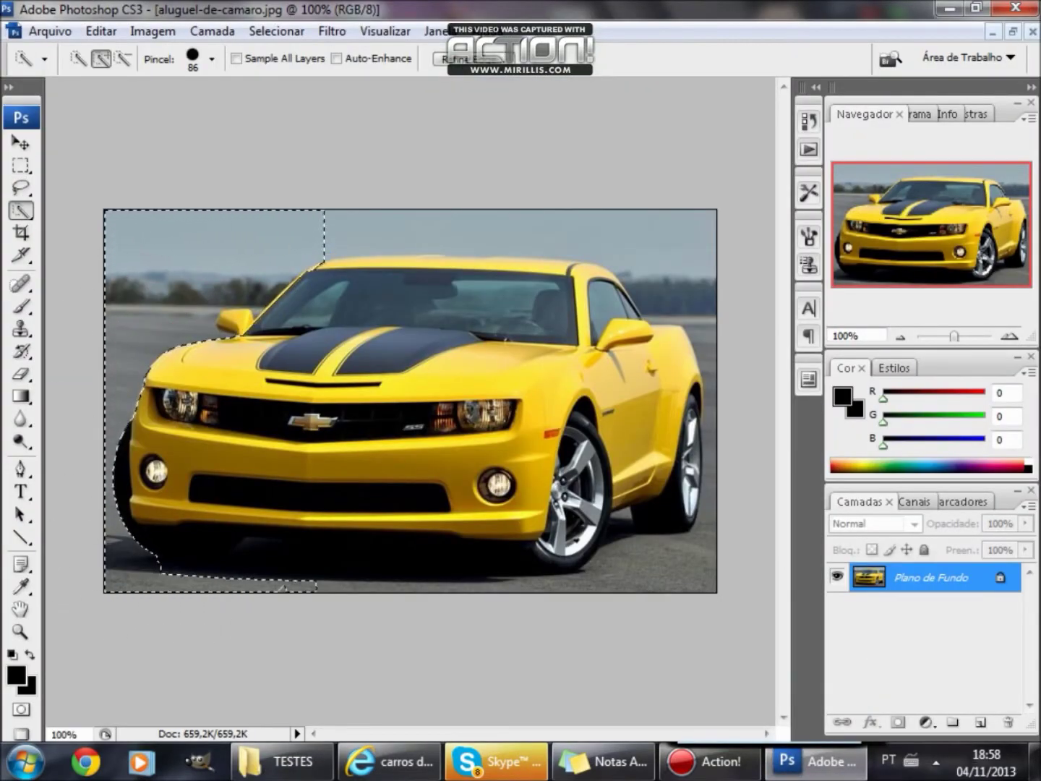
- Set the Quick Selection brush to 25 px and refine the selection of the surroundings along the yellow Camaro's edges
click(76, 462)
click(211, 60)
drag(184, 110, 146, 110)
click(122, 58)
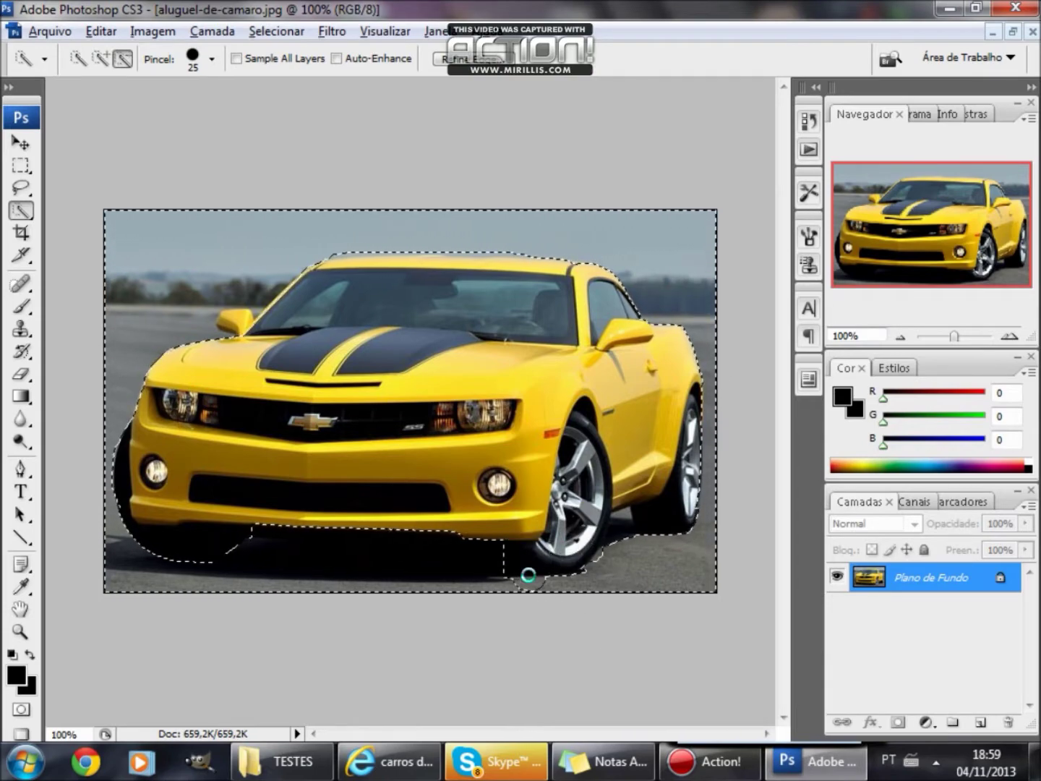
- Convert the yellow Camaro's background into a normal layer and delete the selected surroundings, clearing the selection
double_click(932, 576)
click(701, 237)
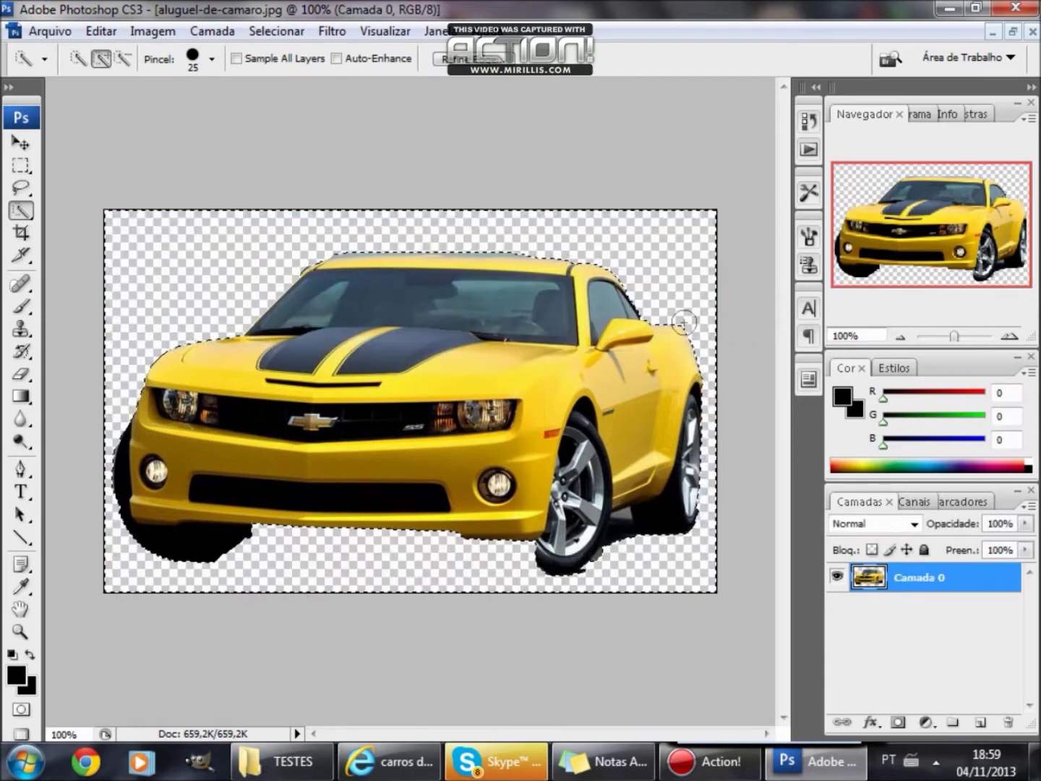
key(Delete)
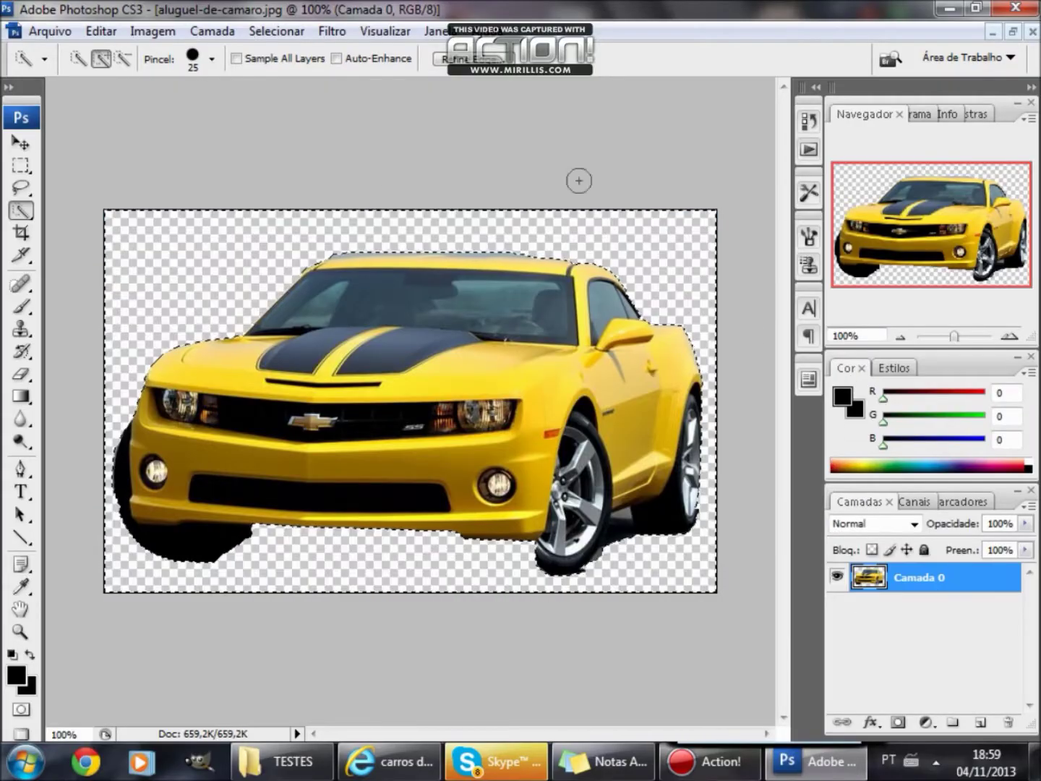
click(21, 165)
click(239, 166)
- Save the cut-out yellow Camaro with Save As and close its document
click(49, 31)
click(80, 285)
click(923, 475)
click(1032, 31)
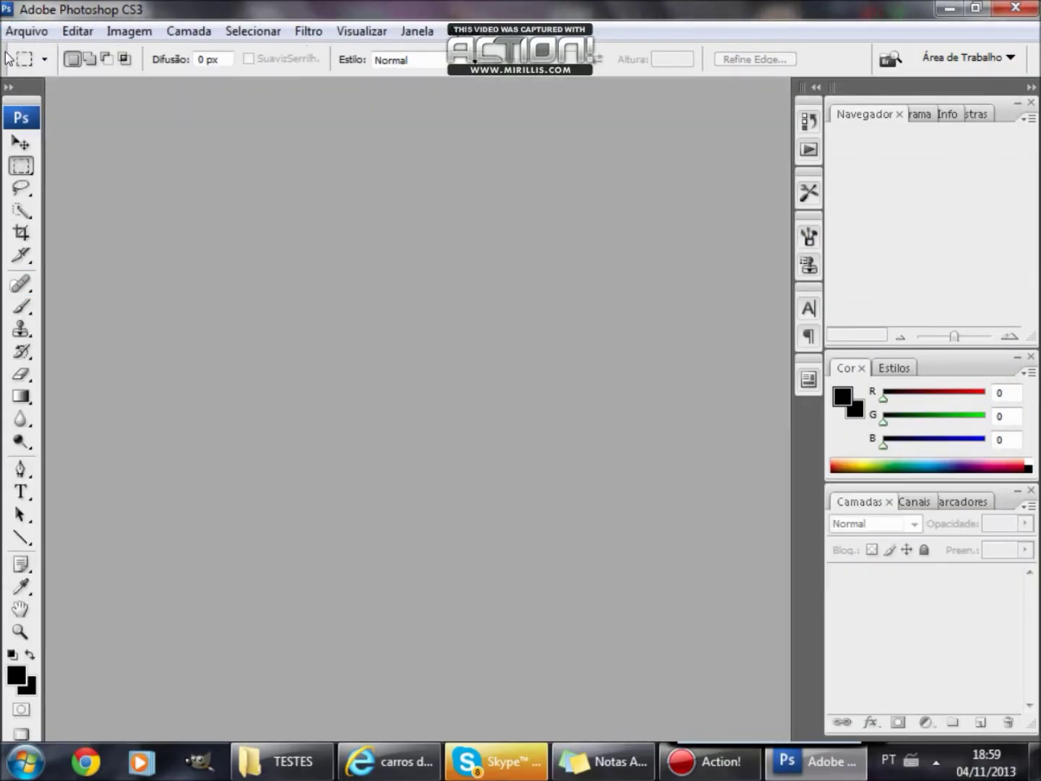
- Find the black Camaro with the red hood stripe in the browser's image results and save it to the computer
click(388, 761)
scroll(561, 523, down, 15)
scroll(456, 466, down, 15)
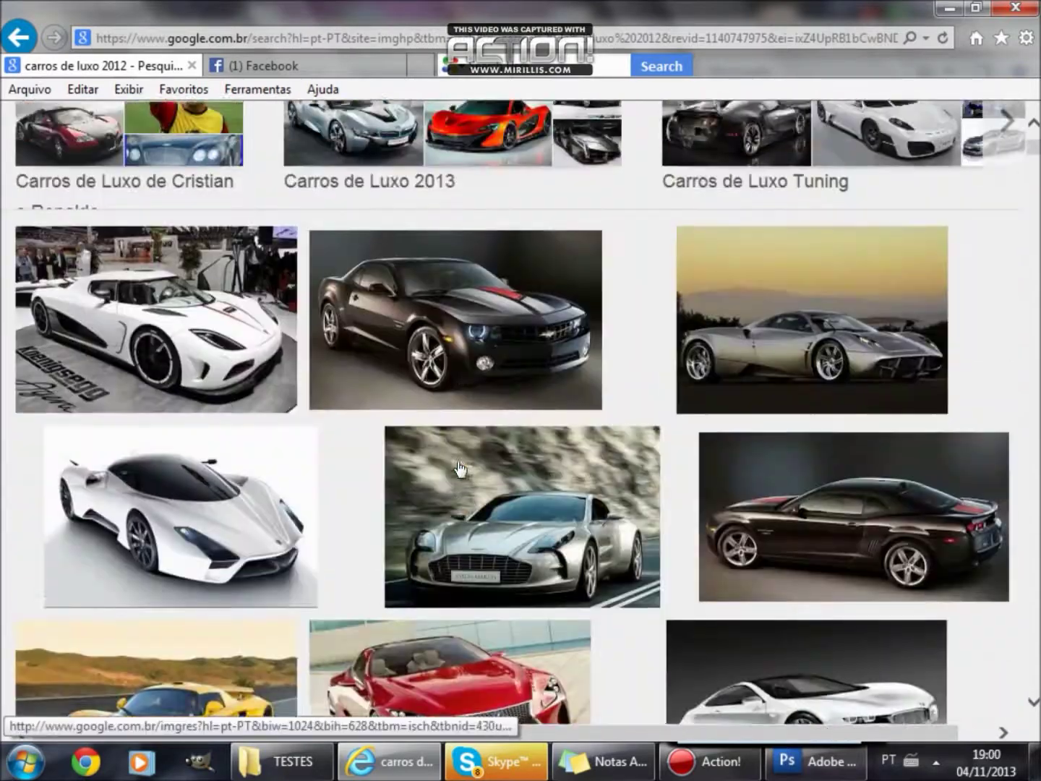
click(454, 335)
right_click(261, 536)
click(281, 244)
key(Return)
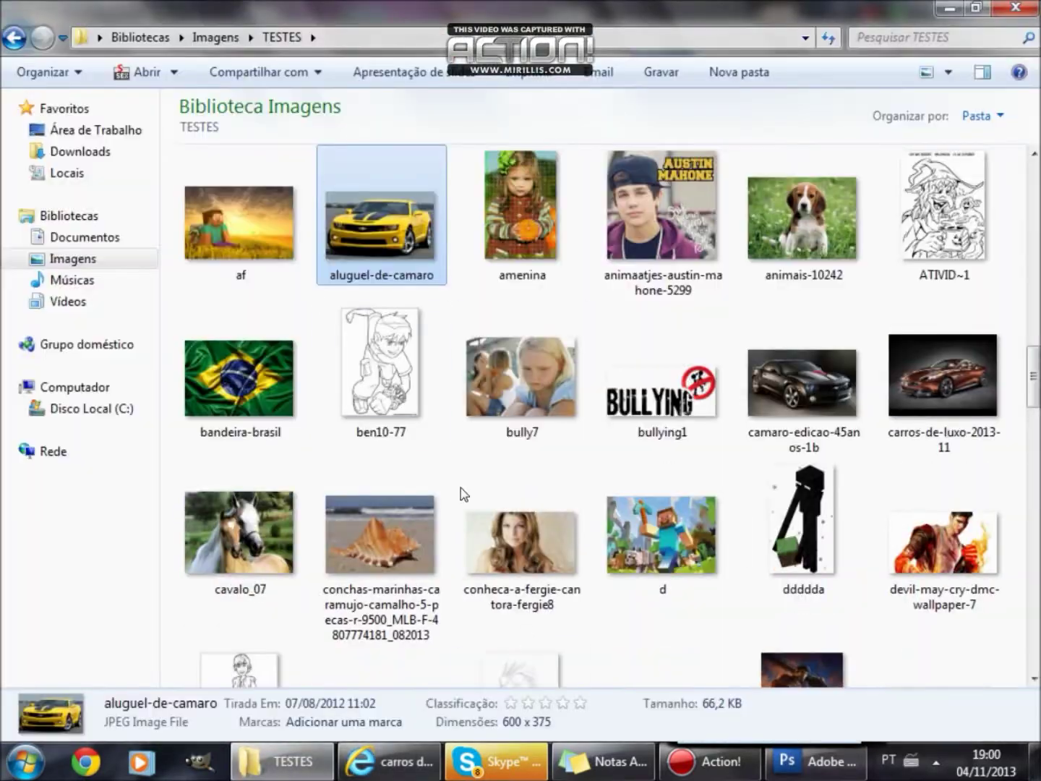
- Open camaro-edicao-45anos-1b in Photoshop and cut the black Camaro out by deleting its selected surroundings from an unlocked layer
double_click(778, 368)
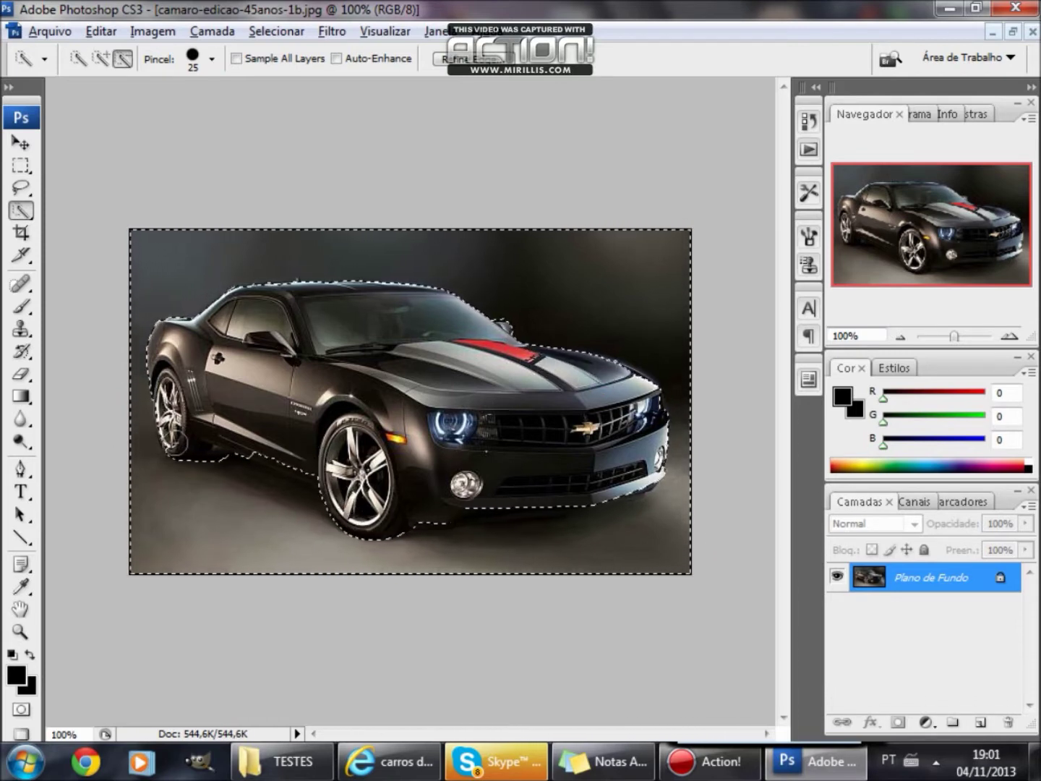
double_click(1001, 581)
key(Return)
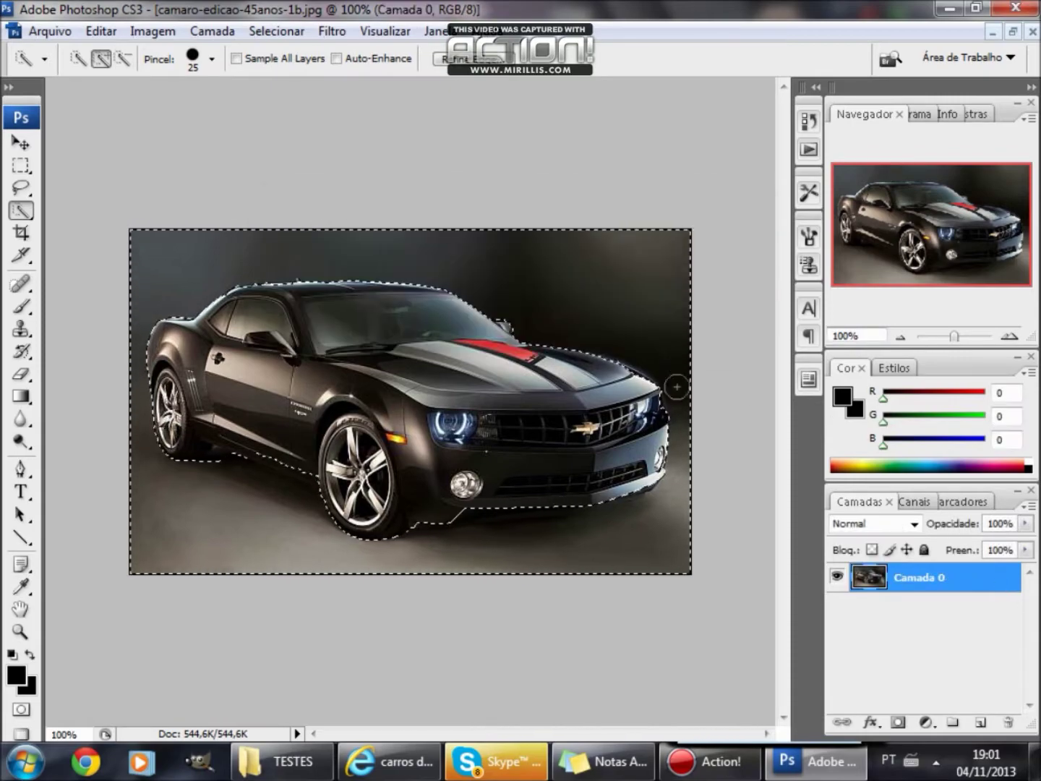
key(Delete)
click(20, 166)
drag(148, 108, 179, 83)
- Save the cut-out black Camaro with Save As and close its document
key(Return)
click(50, 32)
click(102, 290)
click(992, 109)
- Switch to the browser and shorten the image search to "carros"
click(401, 756)
scroll(536, 511, down, 3)
scroll(536, 511, up, 6)
drag(188, 132, 484, 128)
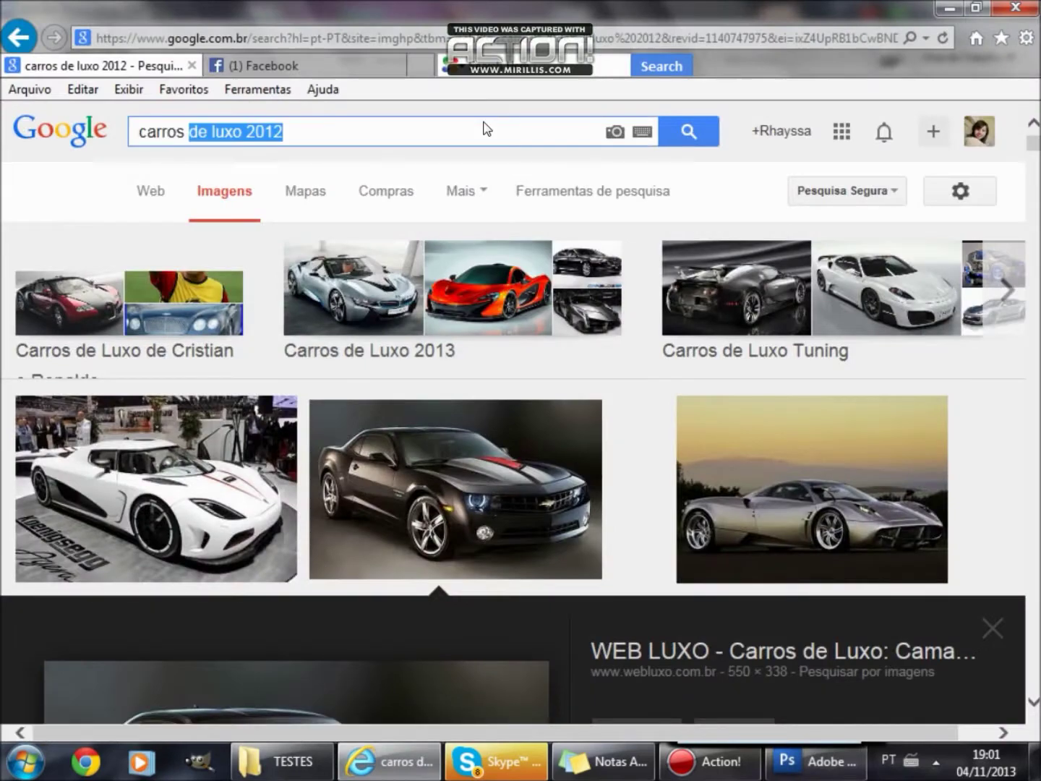
key(BackSpace)
key(Return)
- Browse the car results and their related pictures, and save the green and black tuned car picture to the computer
scroll(346, 706, down, 1)
click(303, 506)
right_click(295, 599)
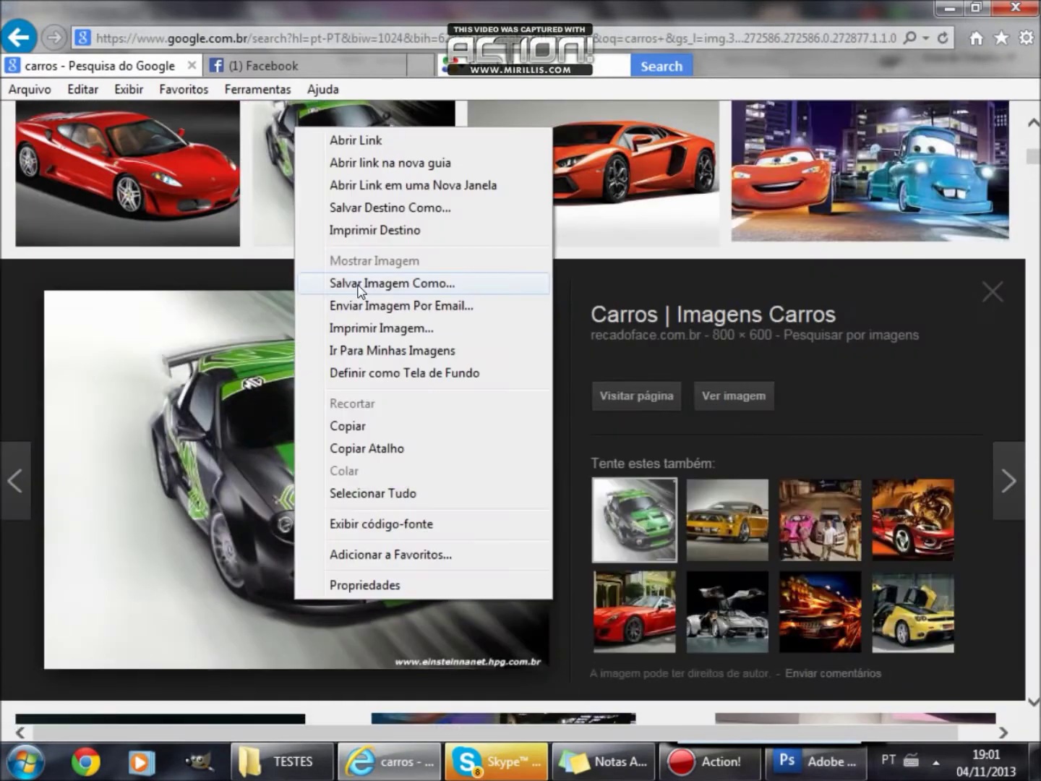
click(893, 629)
click(913, 520)
click(727, 520)
click(635, 518)
right_click(372, 555)
click(456, 239)
click(870, 707)
- Find the black car picture whose name starts with 936720 in the TESTES folder and open it in Photoshop
click(283, 760)
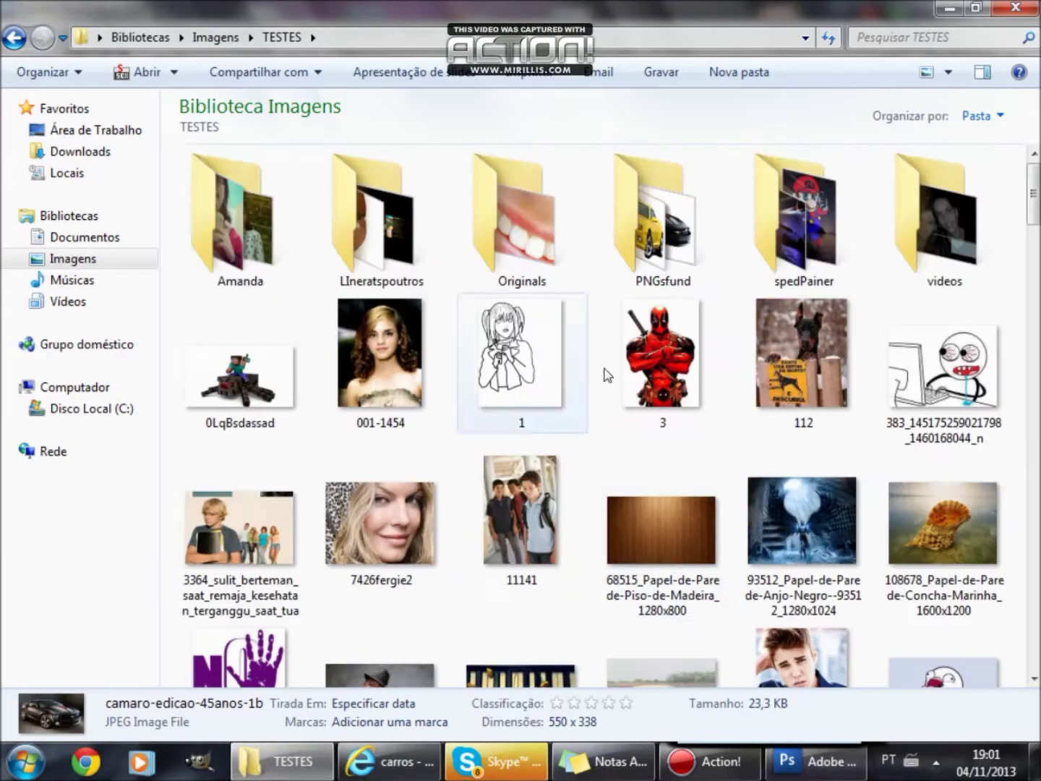
scroll(820, 583, down, 15)
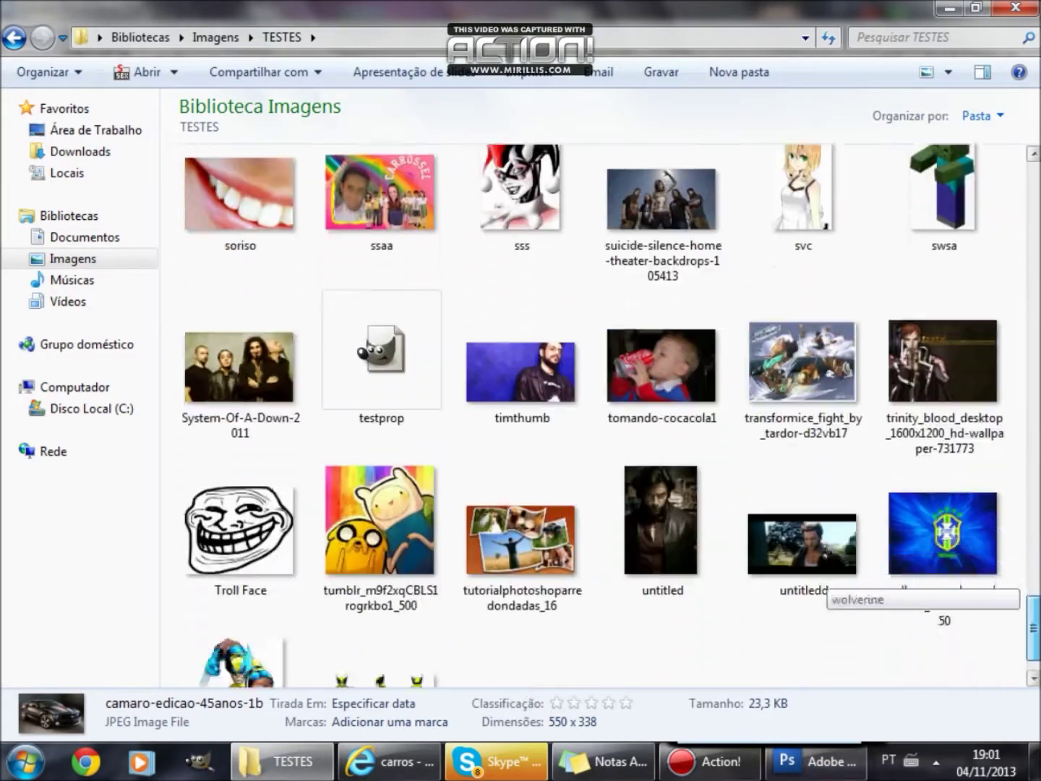
scroll(824, 587, up, 18)
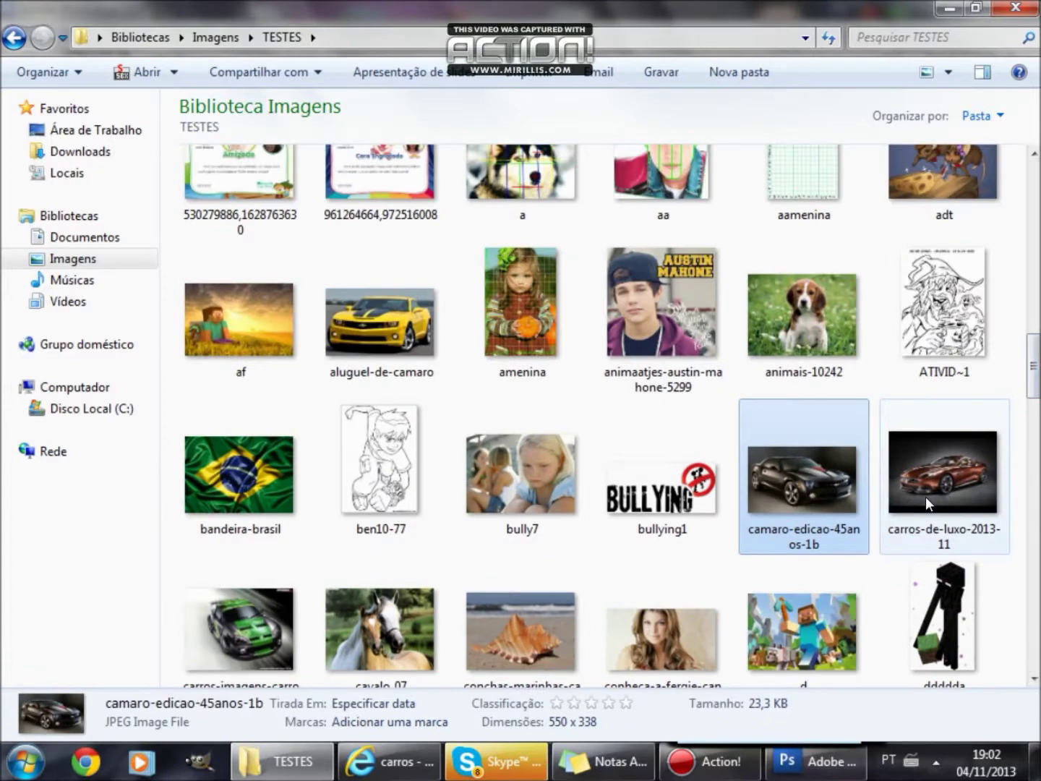
scroll(926, 496, up, 10)
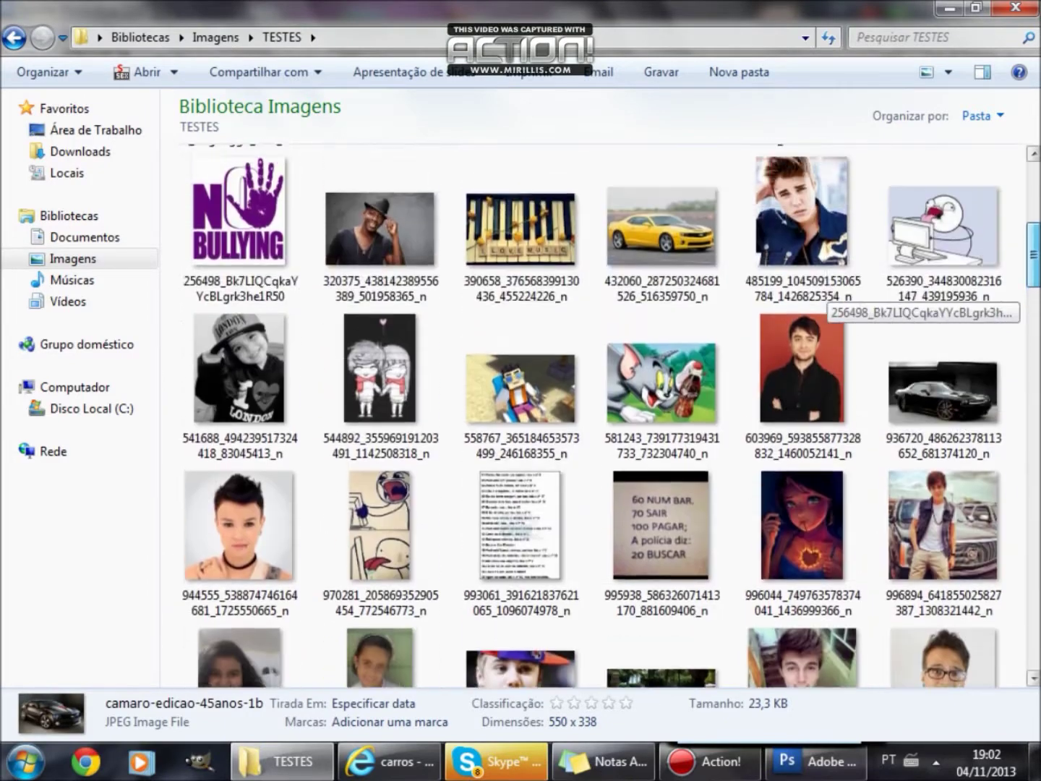
mouse_move(928, 470)
mouse_down()
mouse_move(826, 752)
mouse_move(506, 420)
mouse_up()
- Cut out the black car with yellow-rimmed wheels by quick-selecting its surroundings and deleting them from an unlocked layer
click(21, 212)
drag(101, 284, 137, 283)
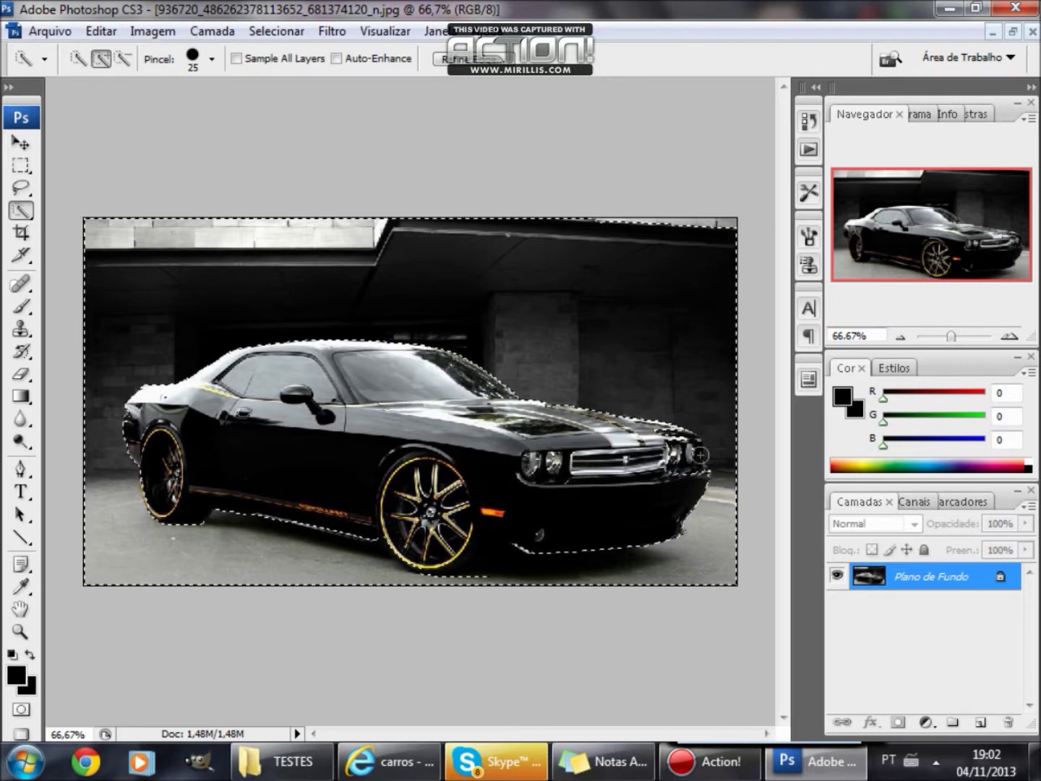
double_click(1002, 579)
click(737, 290)
key(Delete)
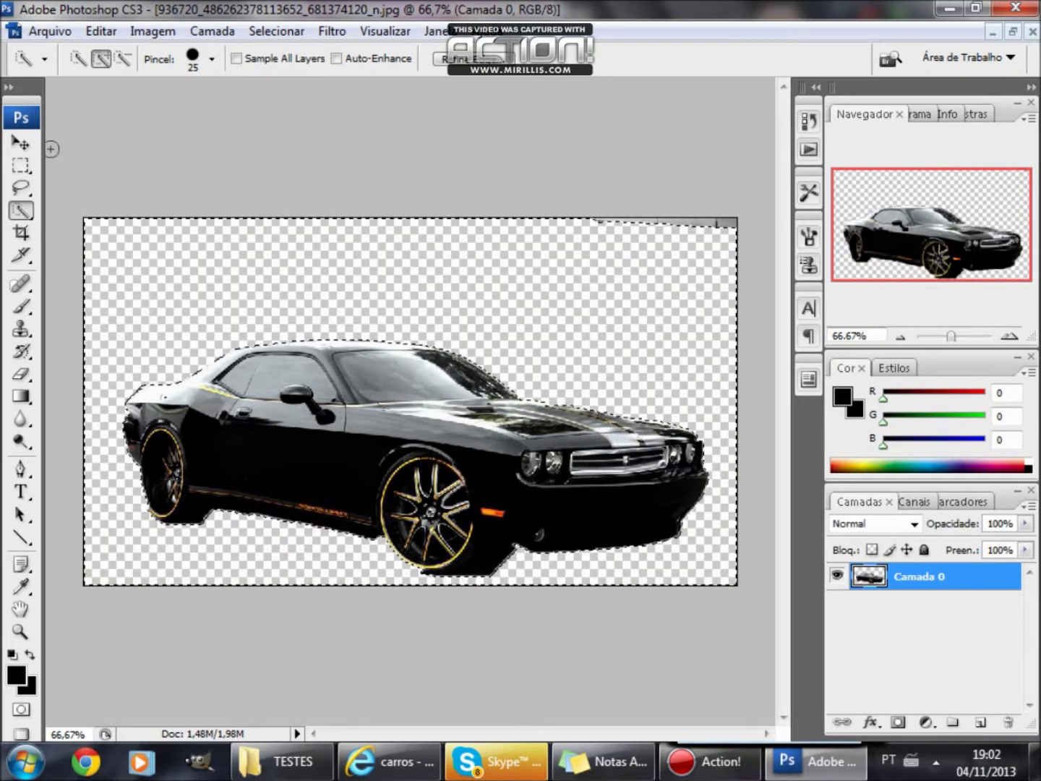
click(21, 166)
key(ctrl+d)
- Save the cut-out car with yellow-rimmed wheels using Save As and close its document without saving further changes
click(50, 30)
click(82, 287)
click(691, 502)
click(924, 475)
click(620, 350)
click(1032, 32)
click(527, 420)
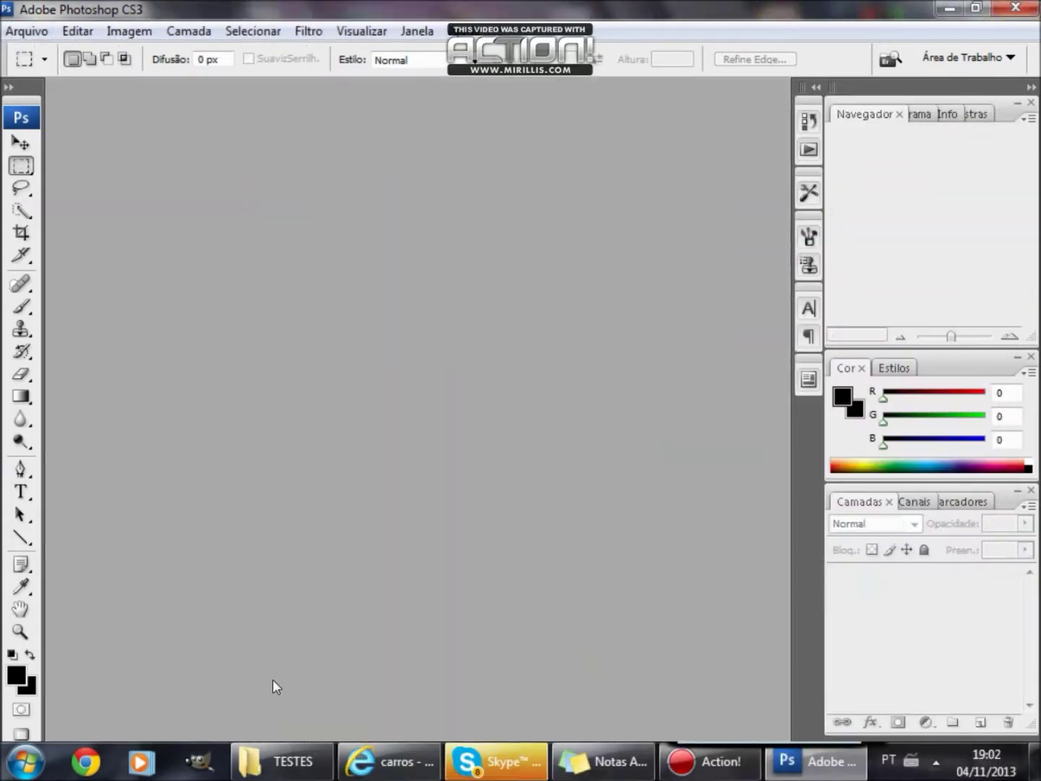
click(282, 761)
scroll(361, 569, up, 5)
scroll(362, 569, down, 20)
scroll(920, 639, up, 3)
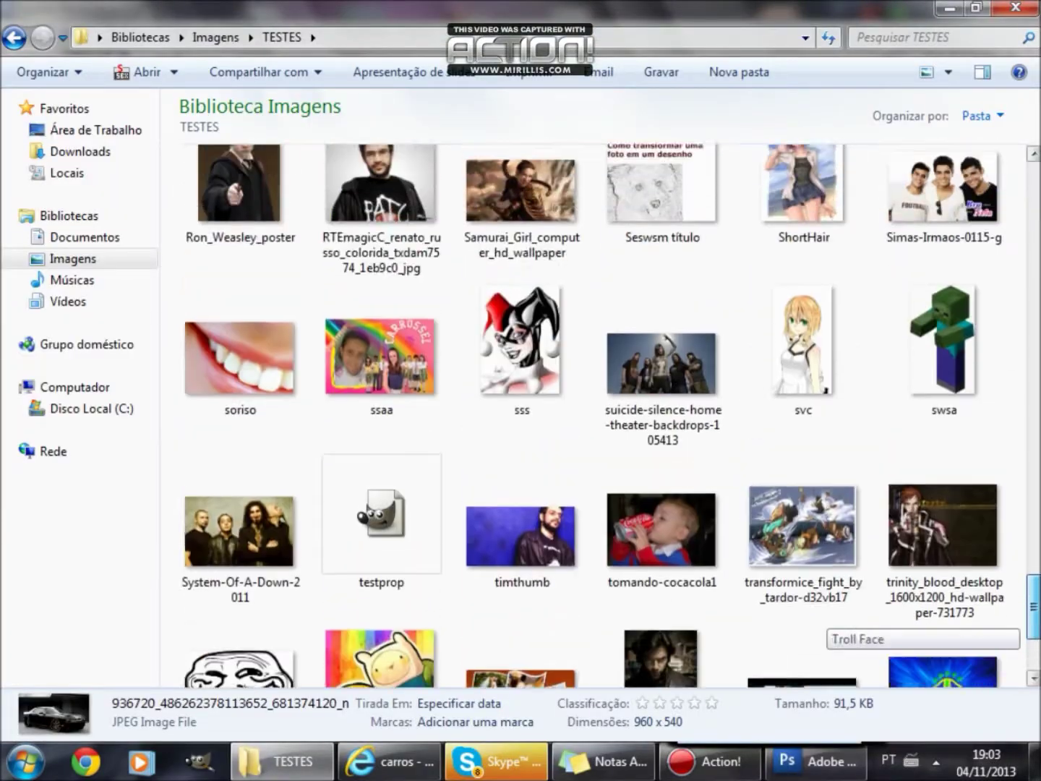
- Find the red and white sports car picture in the browser's image results and save it to the computer
click(388, 761)
scroll(461, 571, down, 3)
scroll(460, 571, down, 5)
click(460, 572)
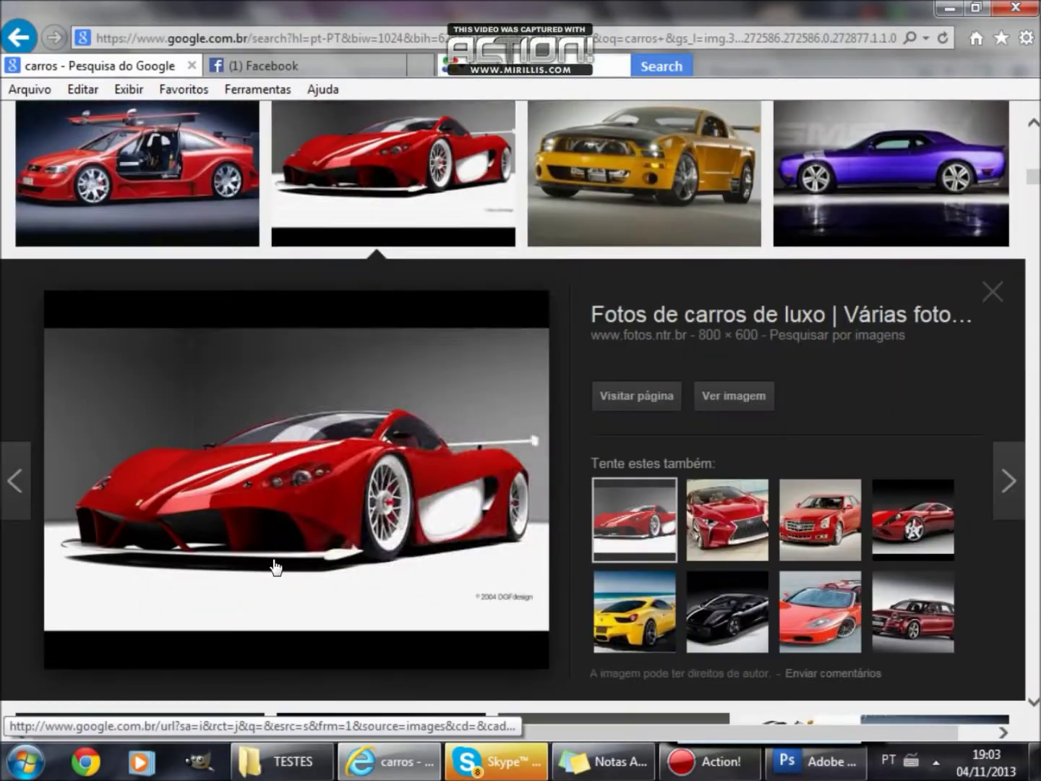
right_click(206, 522)
click(253, 214)
click(870, 707)
- Find the fotos-carros-luxo-8 image in the TESTES folder and open it in Photoshop
click(308, 764)
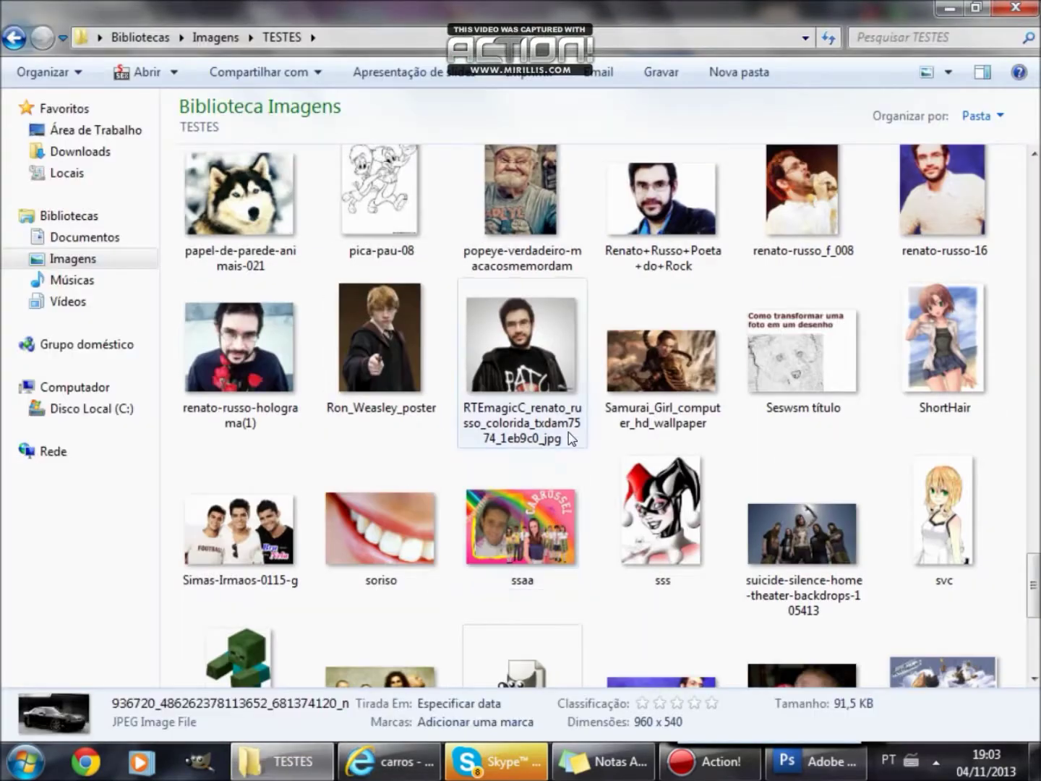
scroll(561, 444, up, 5)
scroll(790, 337, down, 10)
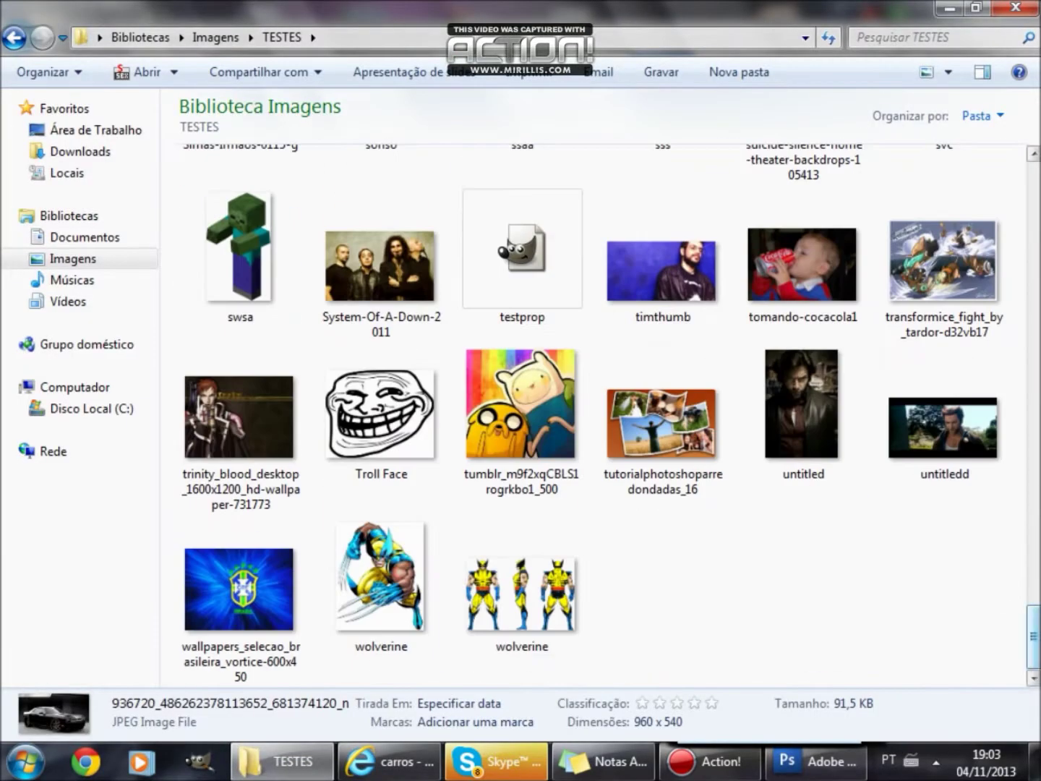
scroll(831, 636, up, 9)
scroll(830, 636, up, 8)
drag(797, 177, 657, 624)
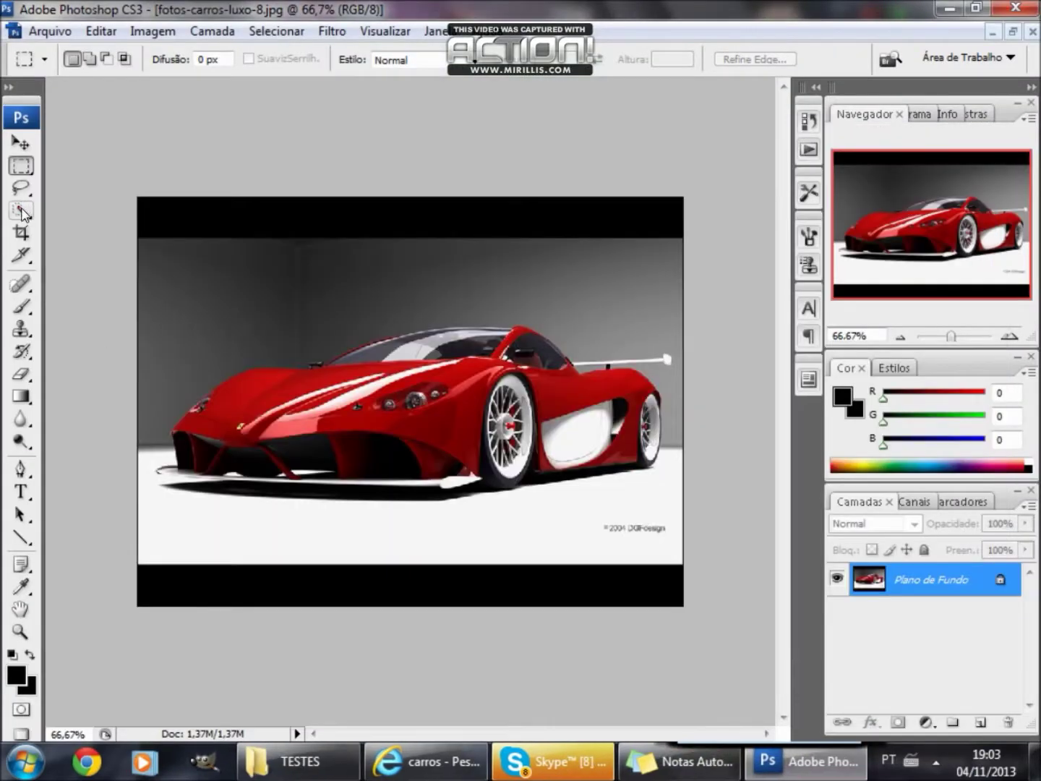
- Cut out the red sports car by quick-selecting its grey and white surroundings and deleting them from an unlocked layer
drag(166, 347, 237, 307)
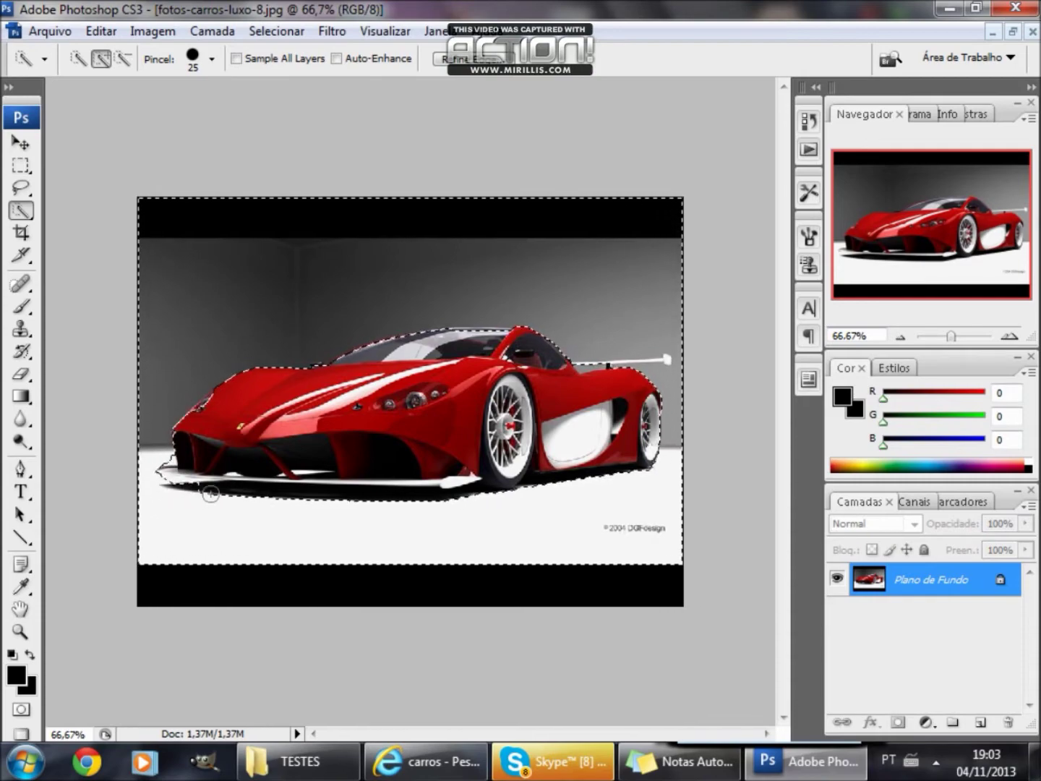
double_click(992, 589)
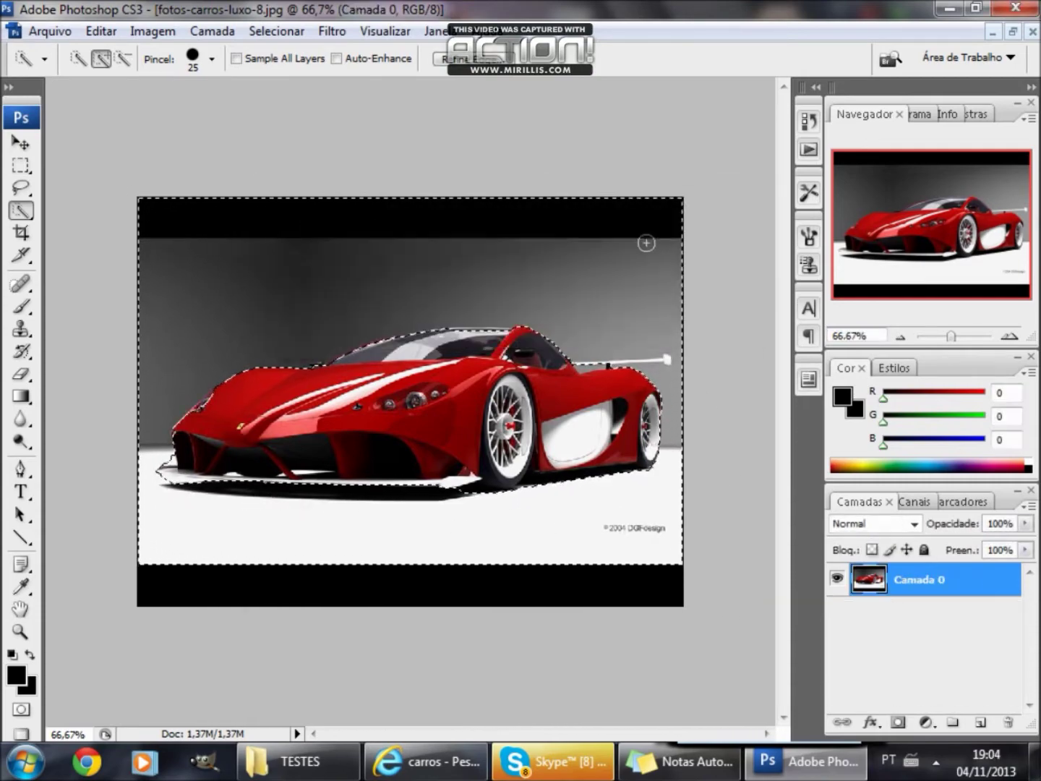
key(Delete)
key(ctrl+d)
click(22, 166)
- Save the cut-out red sports car as fotos-carros-luxo-8.png in the PNGsfund folder and close its document
key(ctrl+shift+s)
double_click(685, 175)
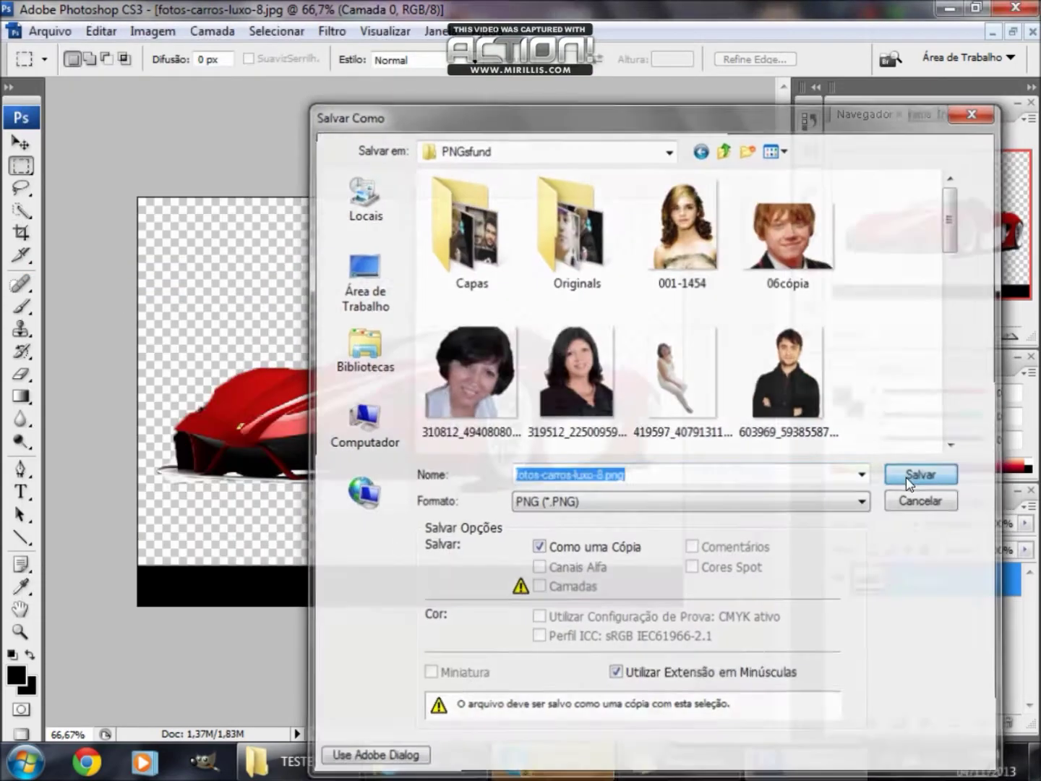
click(905, 475)
key(ctrl+w)
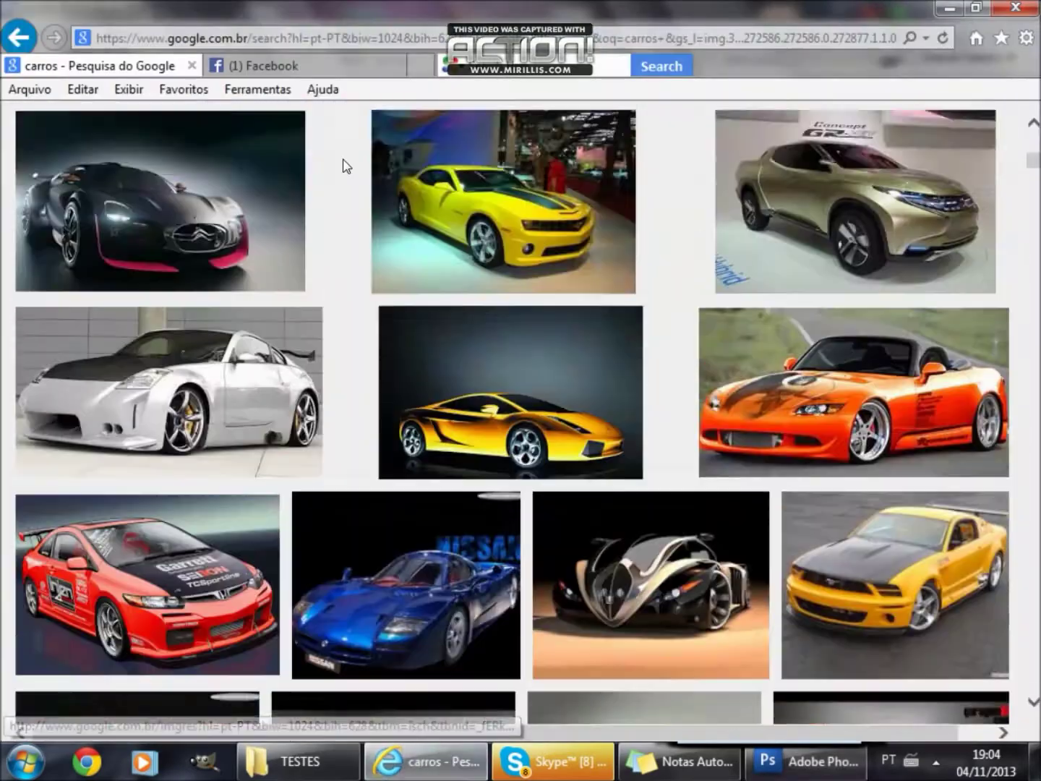
- Search for "efeitos de luz" in the browser's image search
scroll(348, 166, up, 10)
double_click(250, 138)
text(efeitos de luz)
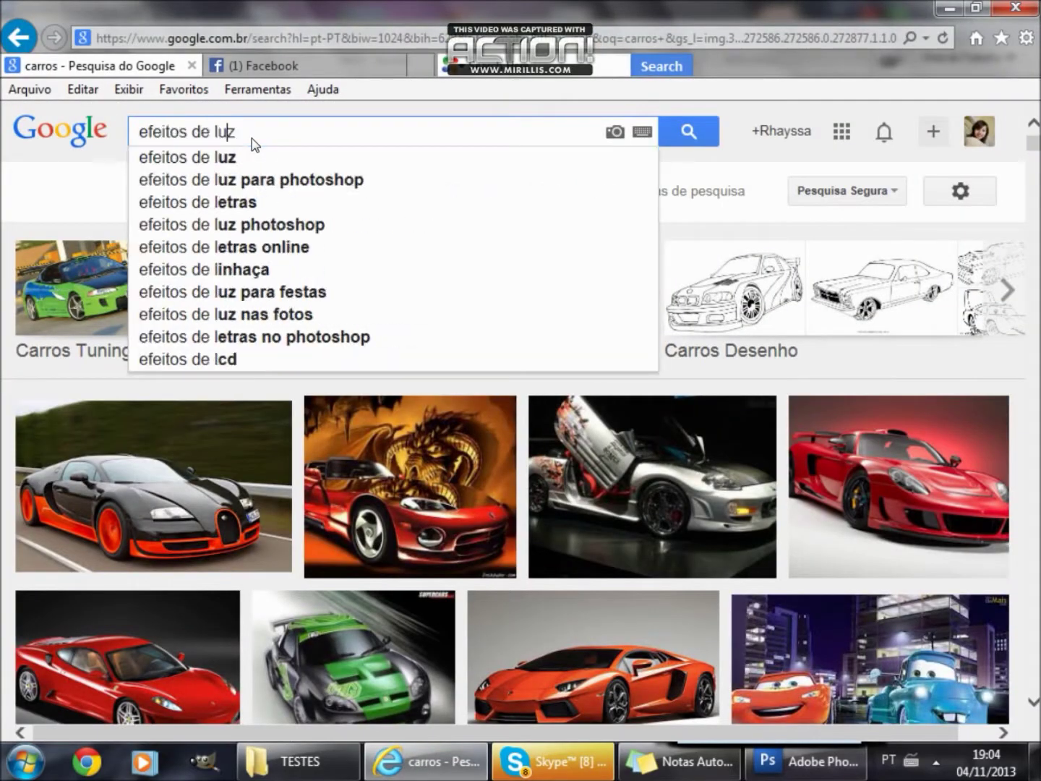
key(Return)
- Open the purple and blue light effect on black from the results and save it to the computer
scroll(271, 386, down, 1)
click(144, 399)
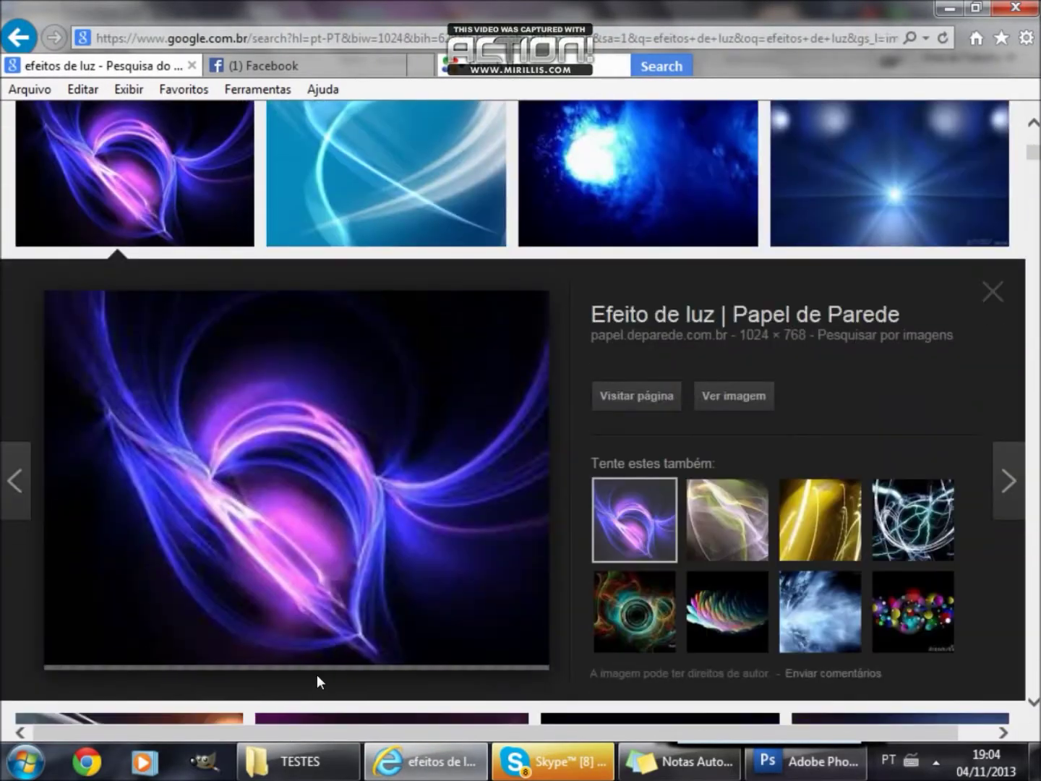
right_click(231, 587)
click(286, 230)
click(840, 709)
- Browse the related light effects and save the blue waterfall effect wallpaper to the computer
click(727, 612)
click(820, 613)
right_click(306, 600)
right_click(240, 563)
click(336, 247)
click(868, 713)
- Leave the light effect results and go back to the Google start page
scroll(230, 550, down, 6)
scroll(230, 538, up, 10)
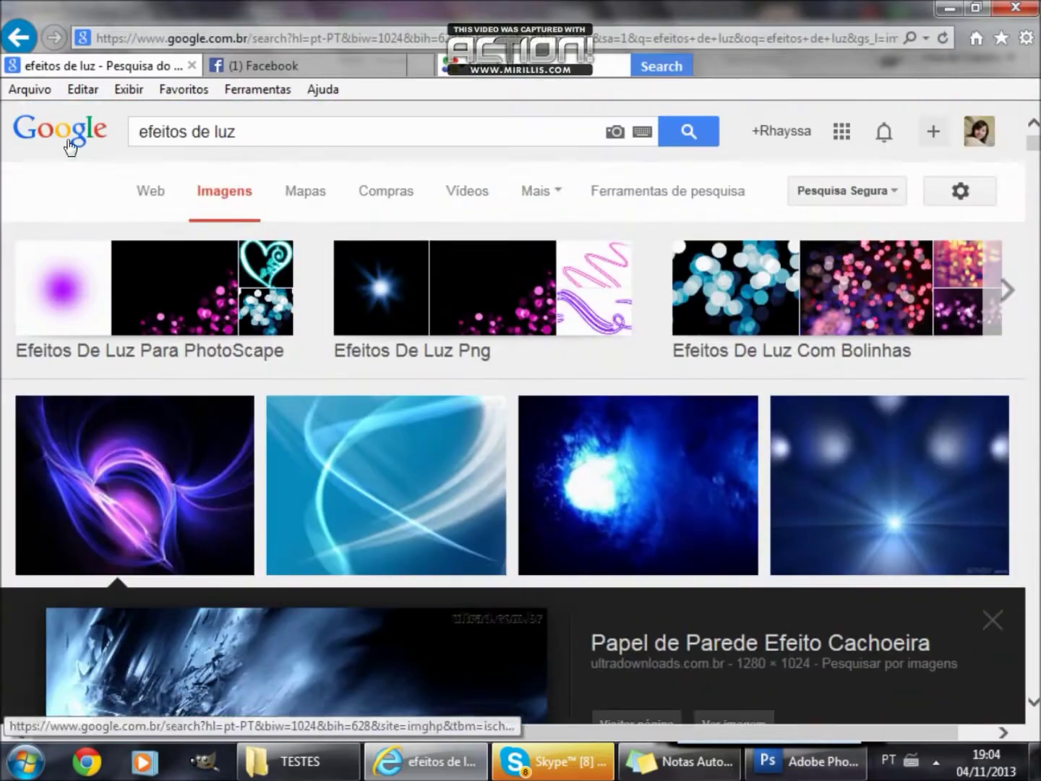
click(69, 143)
- Switch to Skype and send the message "Fazendo algo de bom" in the open conversation
click(553, 761)
scroll(152, 466, up, 5)
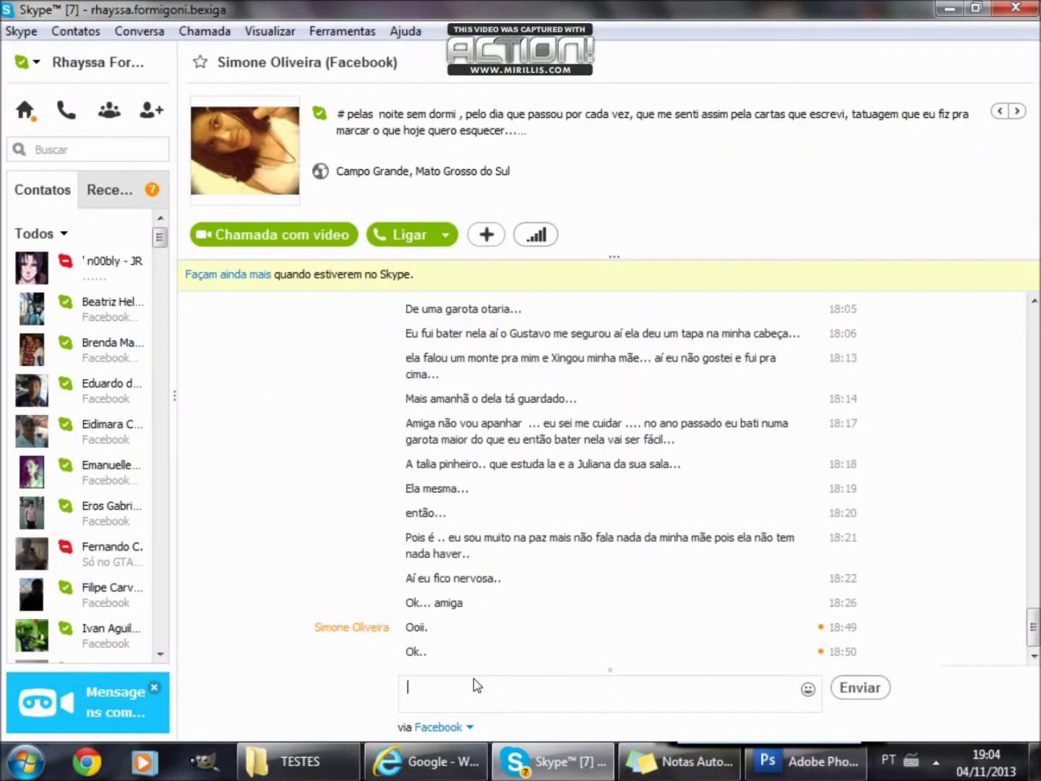
text(m)
key(Return)
- Open another recent Skype conversation, write "e vc" and return to the contact list
click(108, 190)
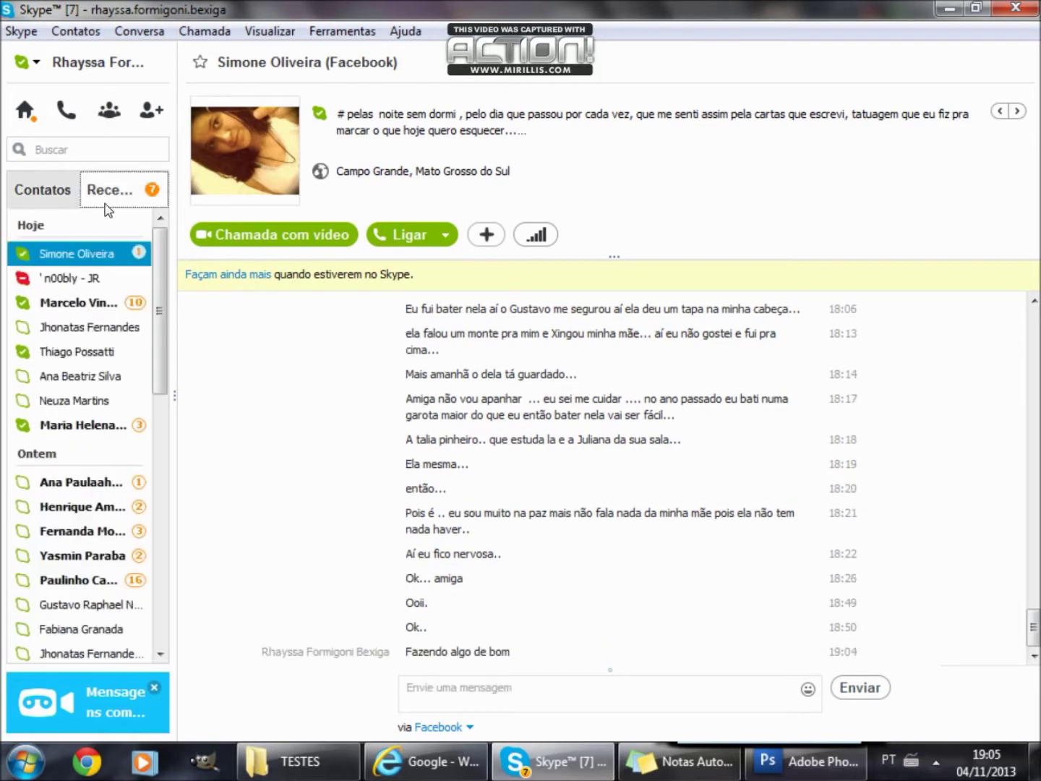
click(87, 293)
text(e vc)
click(52, 191)
drag(161, 257, 160, 219)
- Launch PhotoScape from the desktop and decline its update offer
click(457, 777)
click(1035, 767)
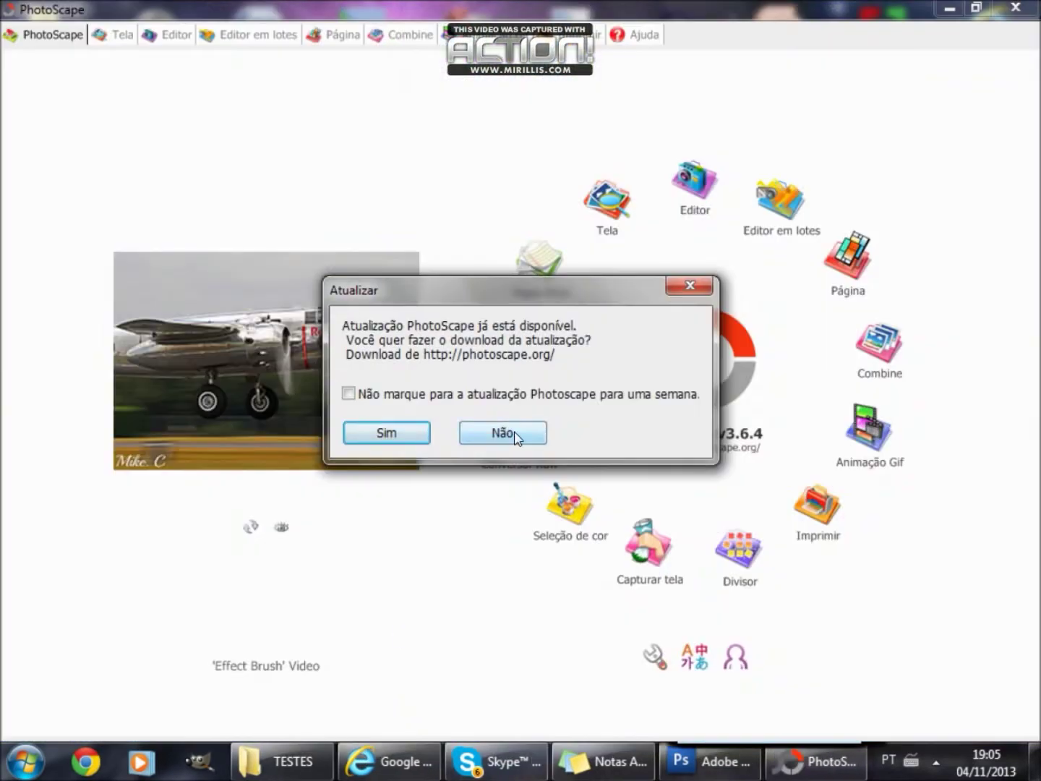
click(513, 432)
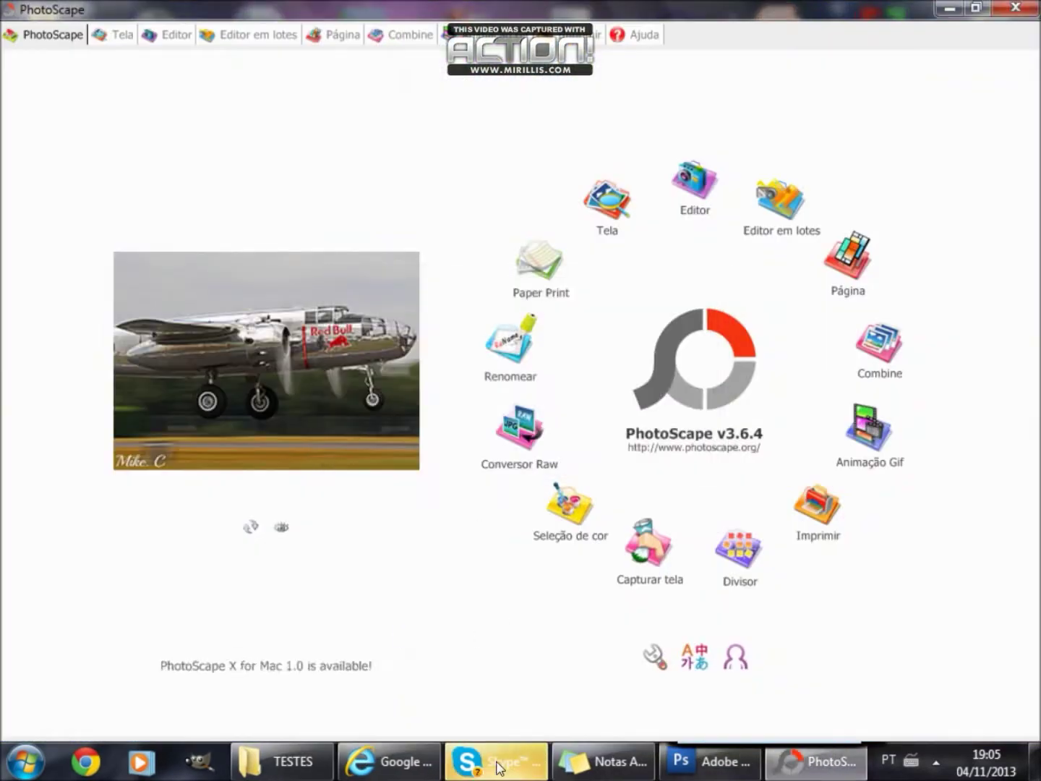
- Create a blank white 850 x 315 photo in PhotoScape's editor
click(509, 761)
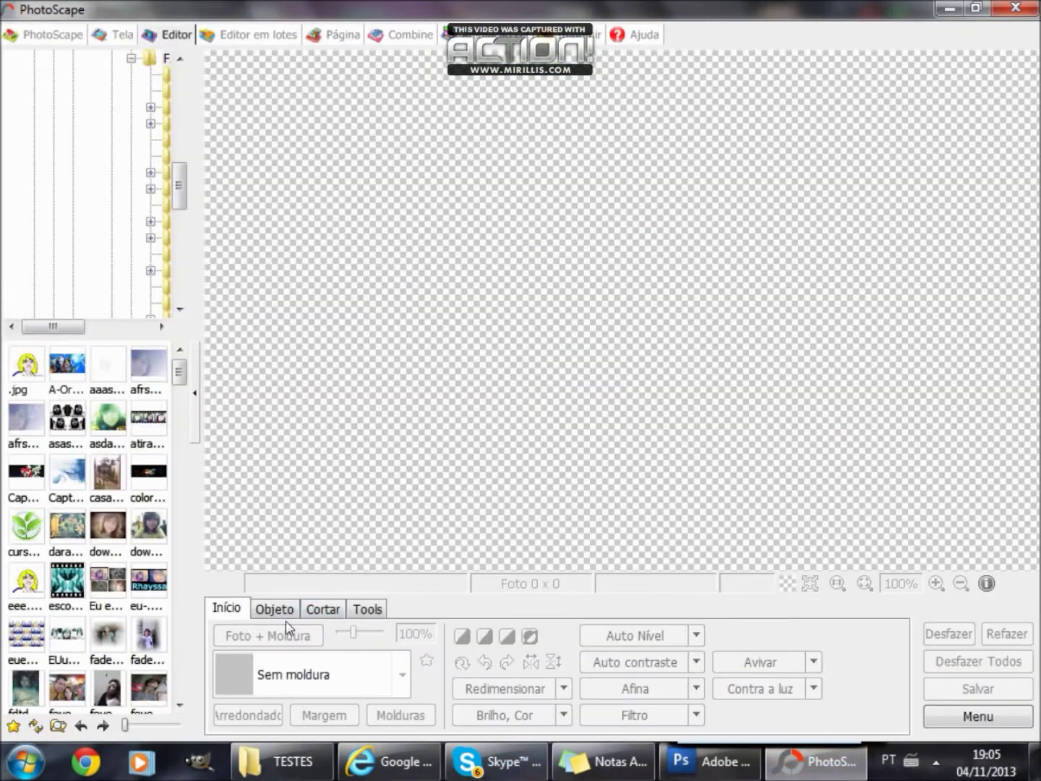
click(611, 336)
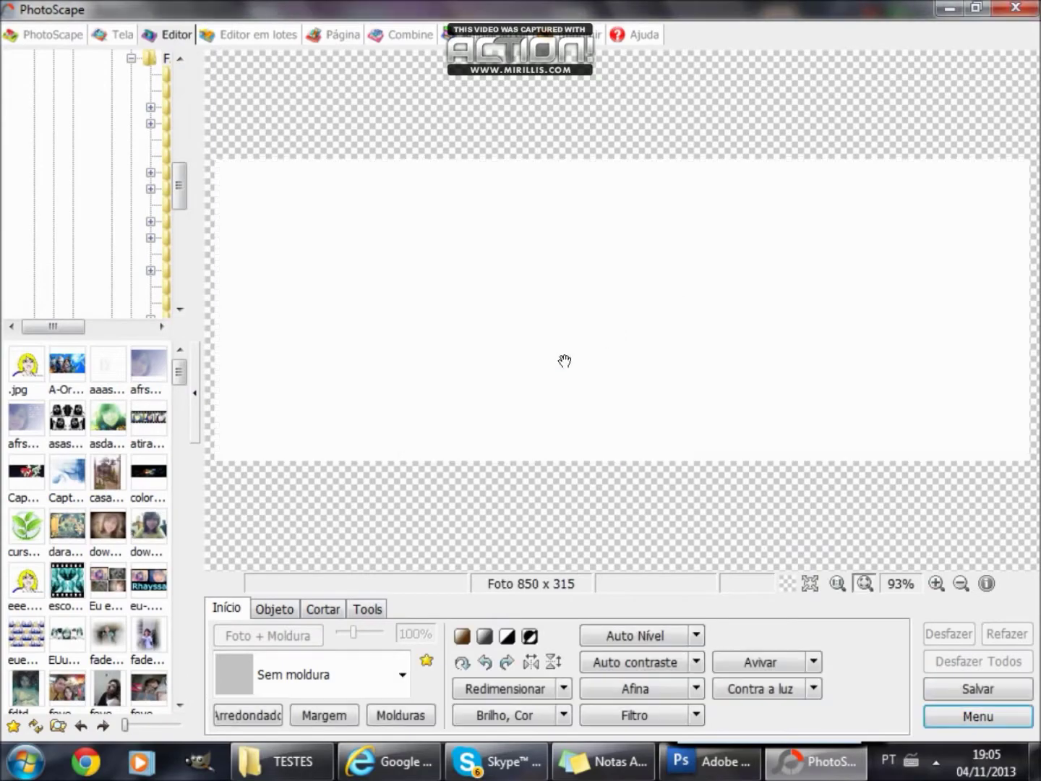
- Insert the blue abstract background picture from the TESTES folder as a photo object on the blank canvas
click(275, 608)
click(249, 633)
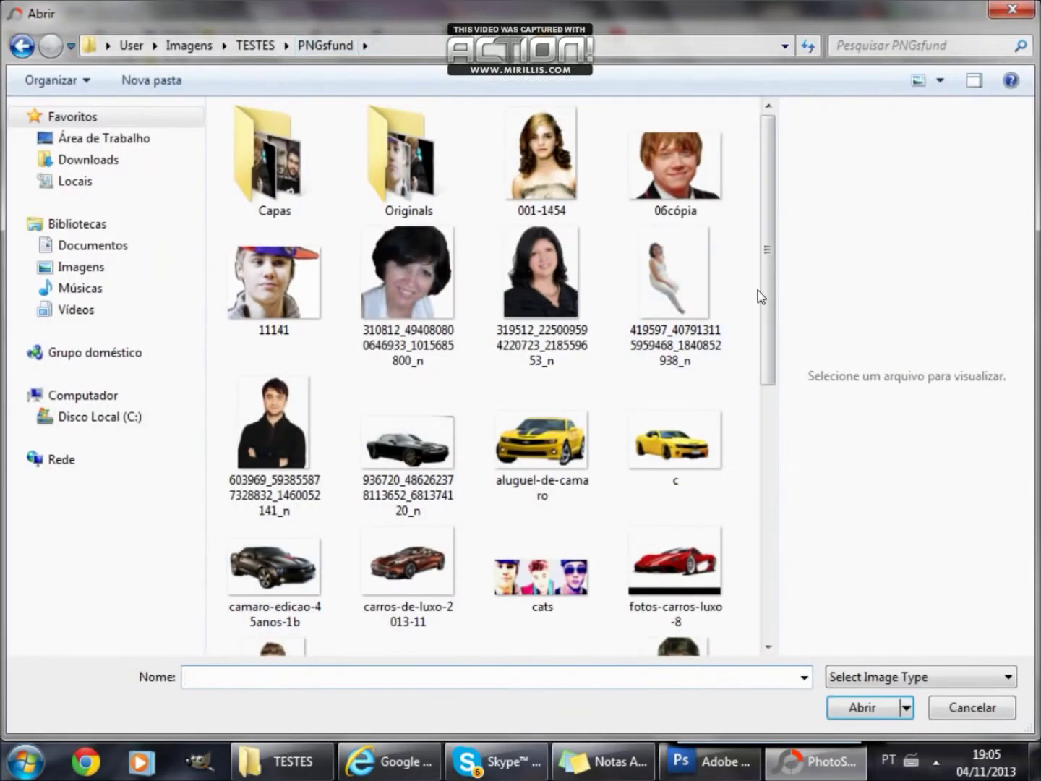
click(264, 47)
scroll(746, 189, down, 8)
drag(770, 224, 804, 196)
click(673, 285)
double_click(286, 301)
- Try mirroring the blue background, undo unwanted changes, and enlarge it over the white canvas
right_click(534, 321)
click(590, 610)
drag(428, 316, 293, 313)
drag(294, 198, 239, 68)
key(ctrl+z)
key(ctrl+z)
drag(479, 196, 310, 87)
drag(803, 441, 846, 489)
drag(632, 309, 787, 323)
- Arrange two copies of the blue background side by side, with the right one mirrored and the left one in front
right_click(788, 322)
click(844, 363)
right_click(590, 255)
click(651, 553)
drag(658, 320, 449, 309)
right_click(667, 315)
click(722, 356)
- Switch to Skype, send the message "Bjs até" in the open conversation and return to PhotoScape
click(496, 761)
key(Return)
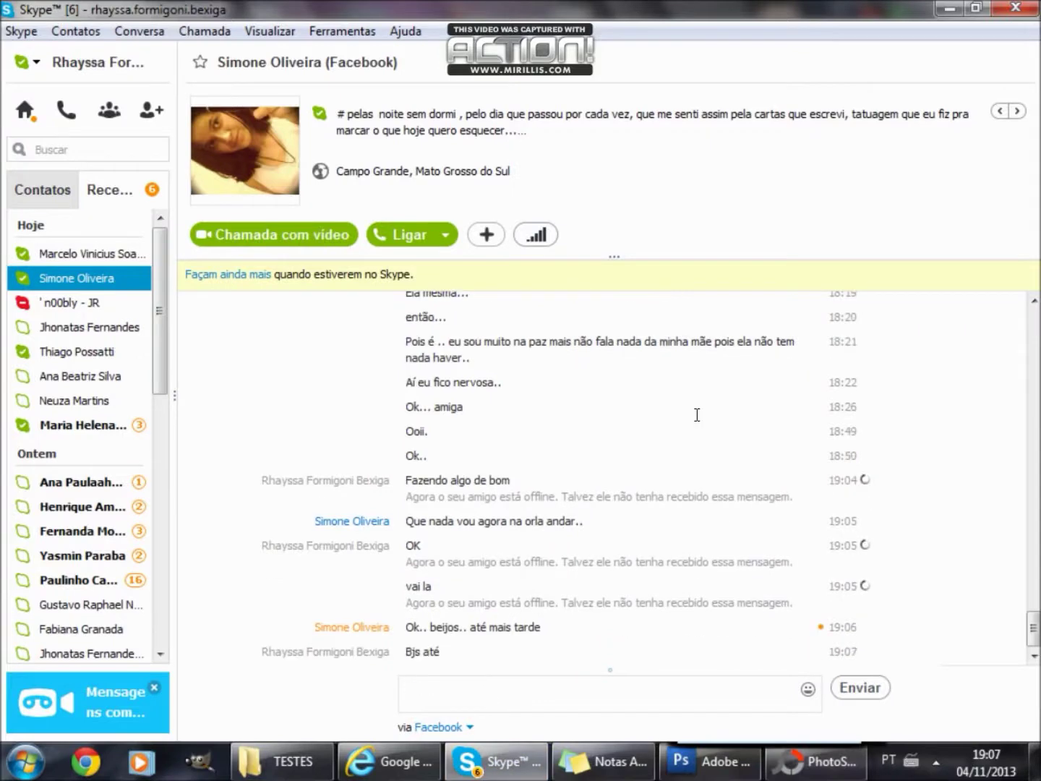
key(alt+Tab)
drag(552, 333, 578, 331)
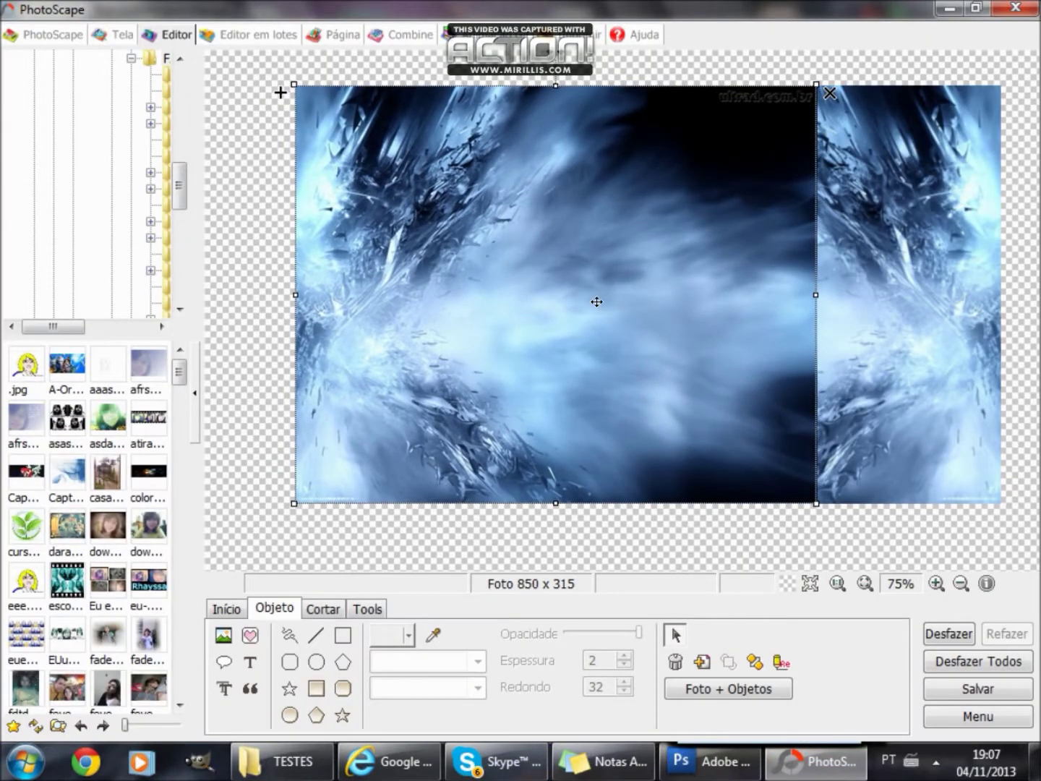
click(925, 394)
mouse_move(327, 564)
mouse_down()
mouse_move(295, 566)
mouse_move(328, 566)
mouse_up()
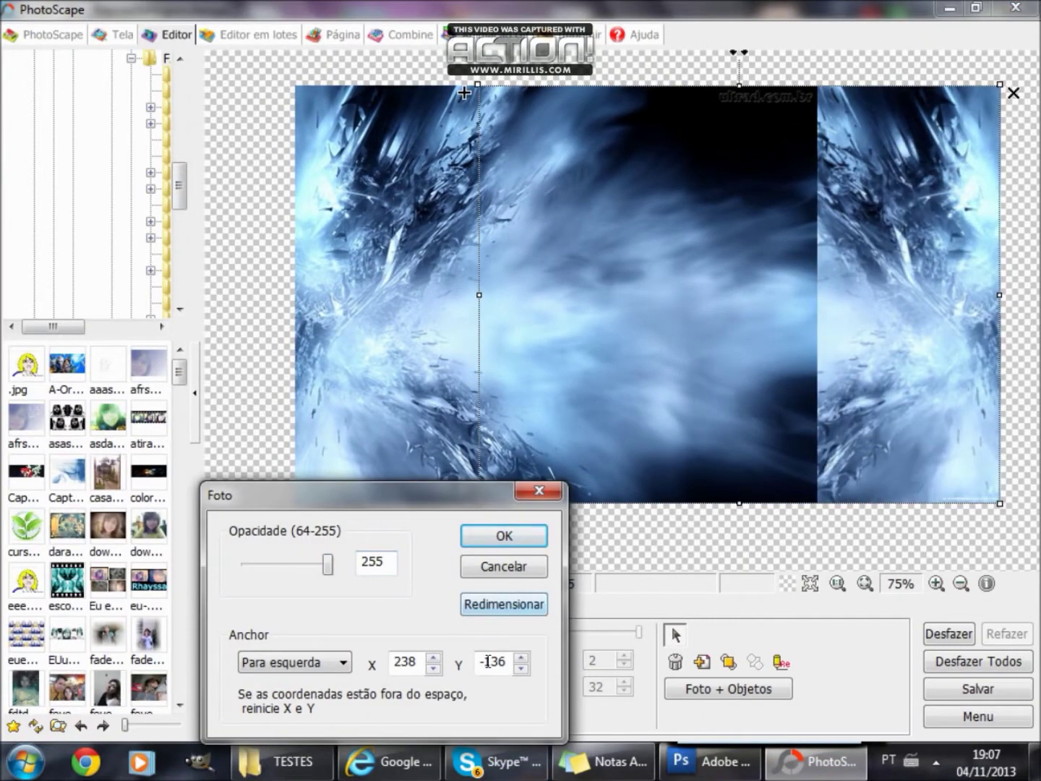
click(505, 537)
right_click(583, 395)
click(473, 535)
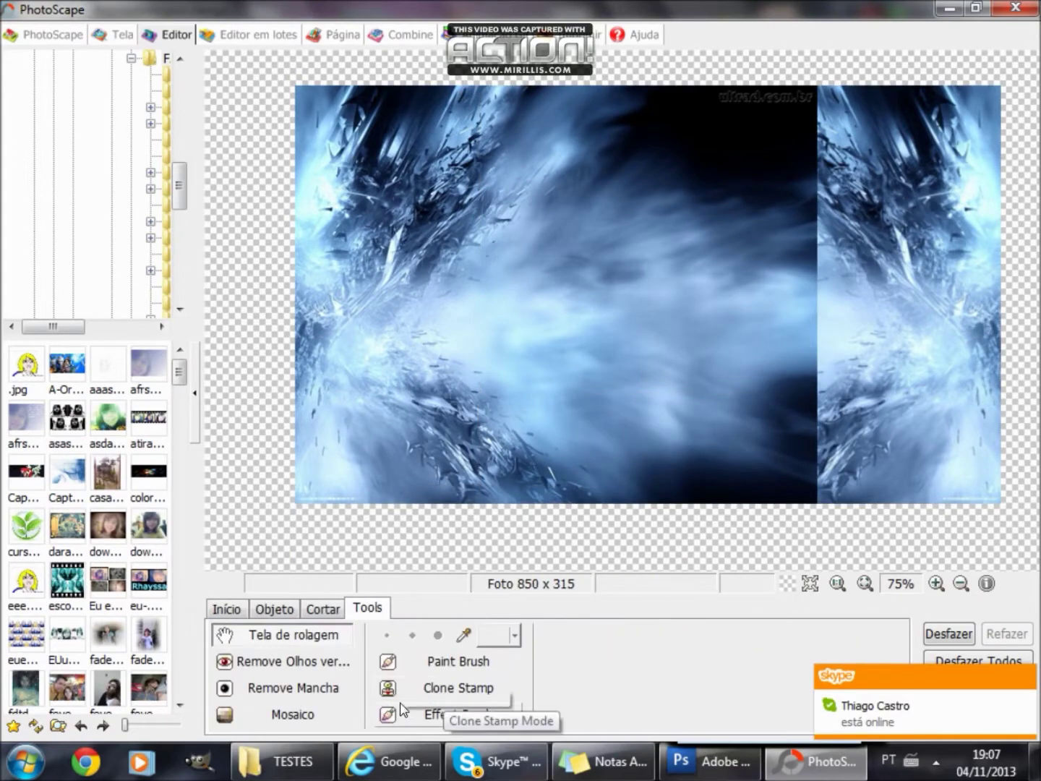
click(496, 658)
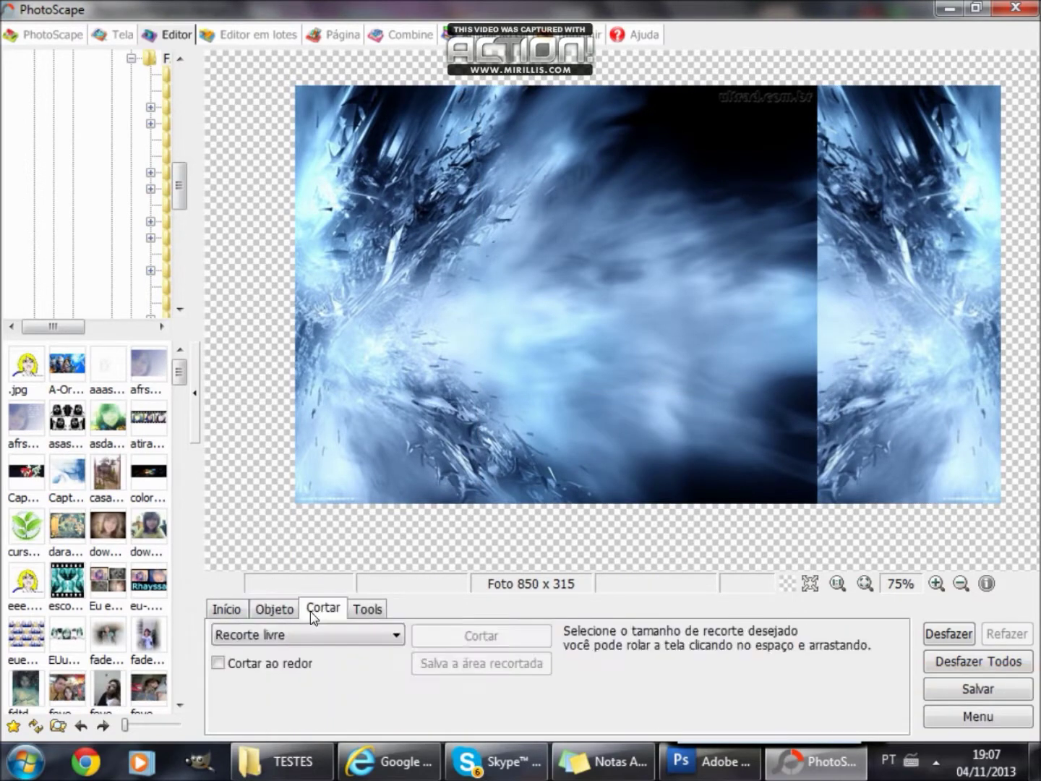
- Delete the duplicate background at the right of the canvas and mirror the remaining one
click(1013, 93)
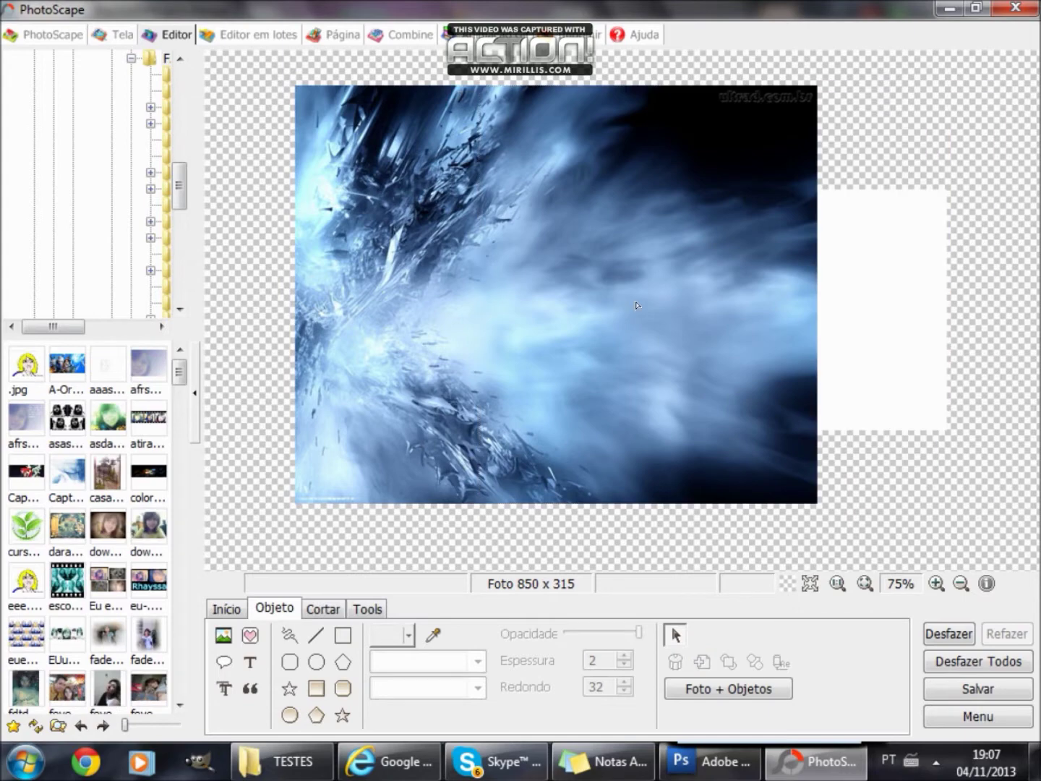
click(949, 634)
click(897, 314)
click(1014, 93)
right_click(621, 279)
click(677, 568)
- Move and enlarge the mirrored background so it covers the whole canvas on every side
drag(329, 450, 480, 450)
drag(445, 294, 265, 293)
drag(961, 508, 979, 517)
drag(260, 82, 238, 68)
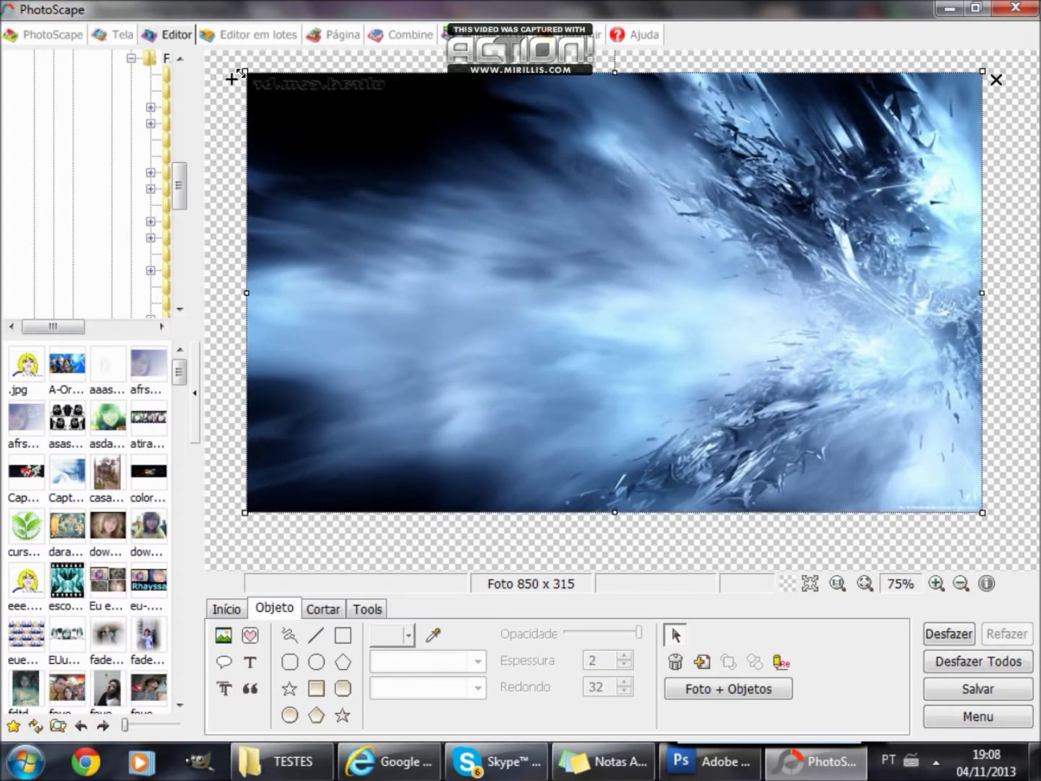
click(226, 609)
click(304, 609)
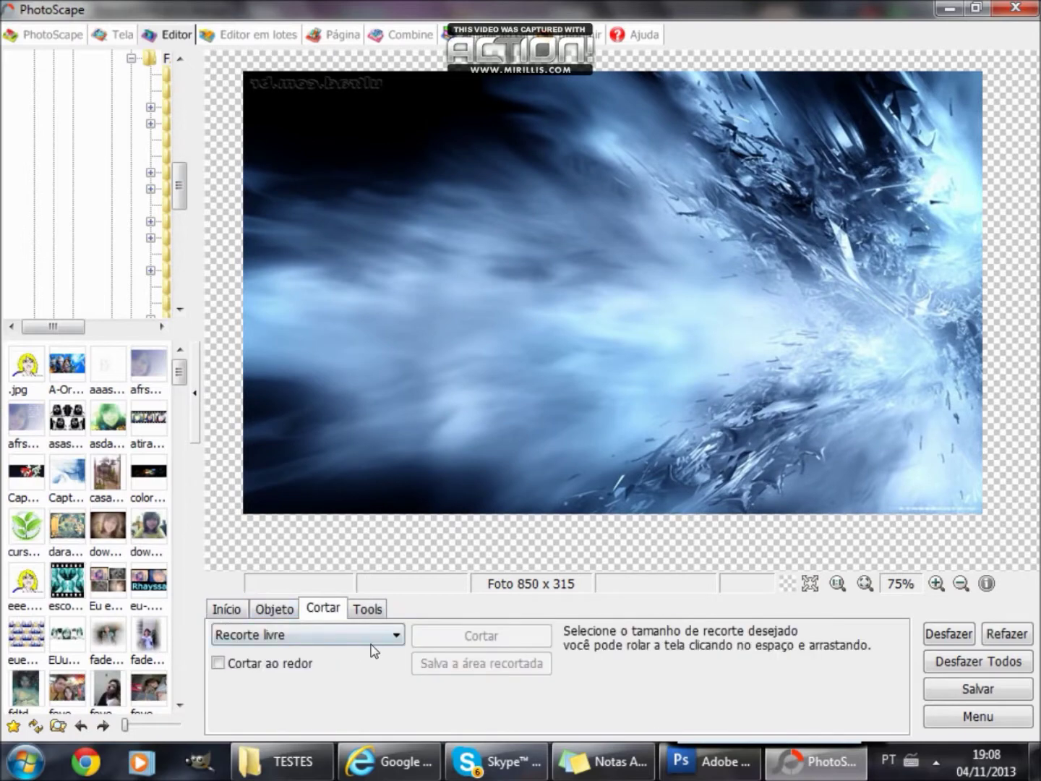
- Fine-tune the fit of the mirrored background and merge it into the 850 x 315 photo
click(728, 688)
click(733, 371)
click(865, 583)
click(963, 586)
mouse_move(972, 504)
mouse_down()
mouse_move(951, 486)
mouse_move(964, 490)
mouse_up()
drag(972, 498, 817, 404)
drag(687, 285, 843, 353)
drag(385, 297, 274, 297)
click(728, 689)
click(705, 337)
- Strengthen the merged background with the brightness and colour adjustment and auto contrast
click(226, 608)
click(515, 713)
drag(299, 513, 318, 513)
click(572, 323)
click(514, 712)
click(634, 714)
click(871, 309)
click(694, 660)
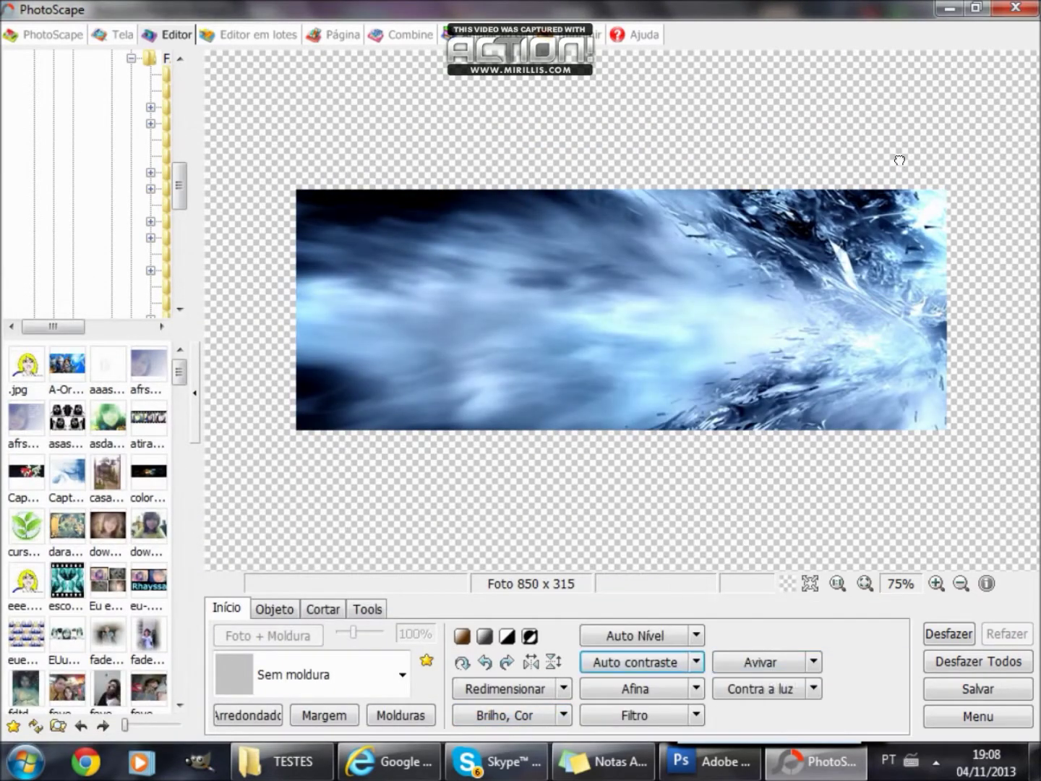
- Insert the yellow Camaro cutout aluguel-de-camaro from the PNGsfund folder at opacity 255
click(274, 609)
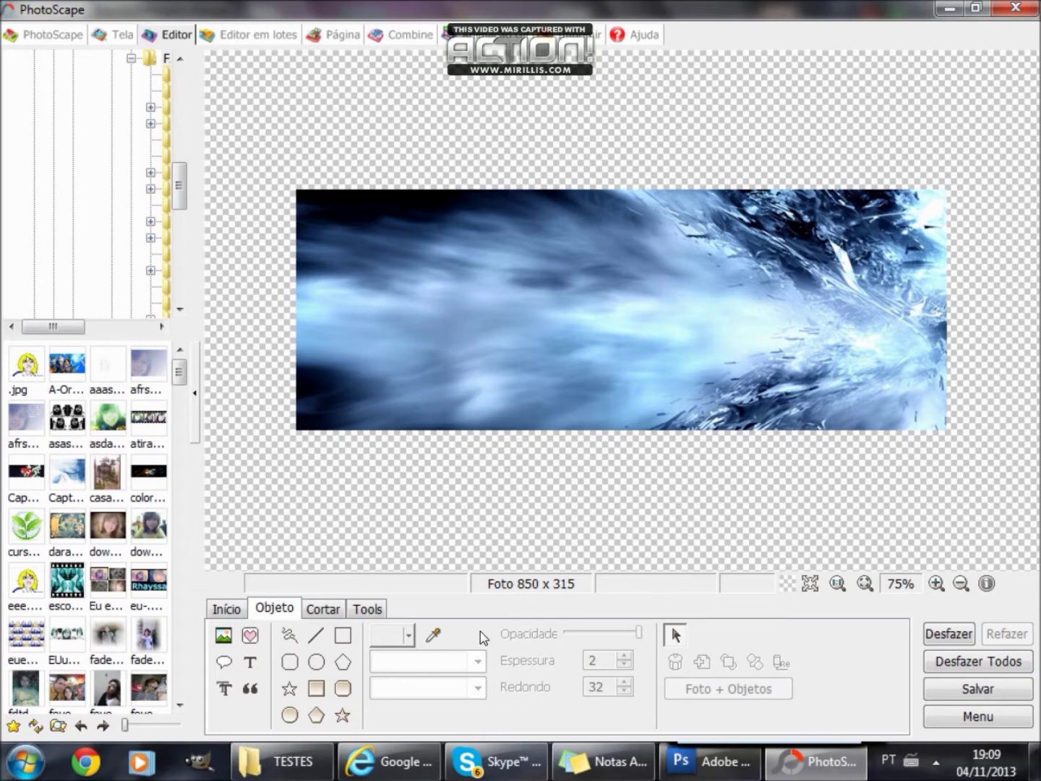
click(281, 611)
double_click(657, 182)
scroll(656, 182, down, 1)
click(541, 348)
click(860, 706)
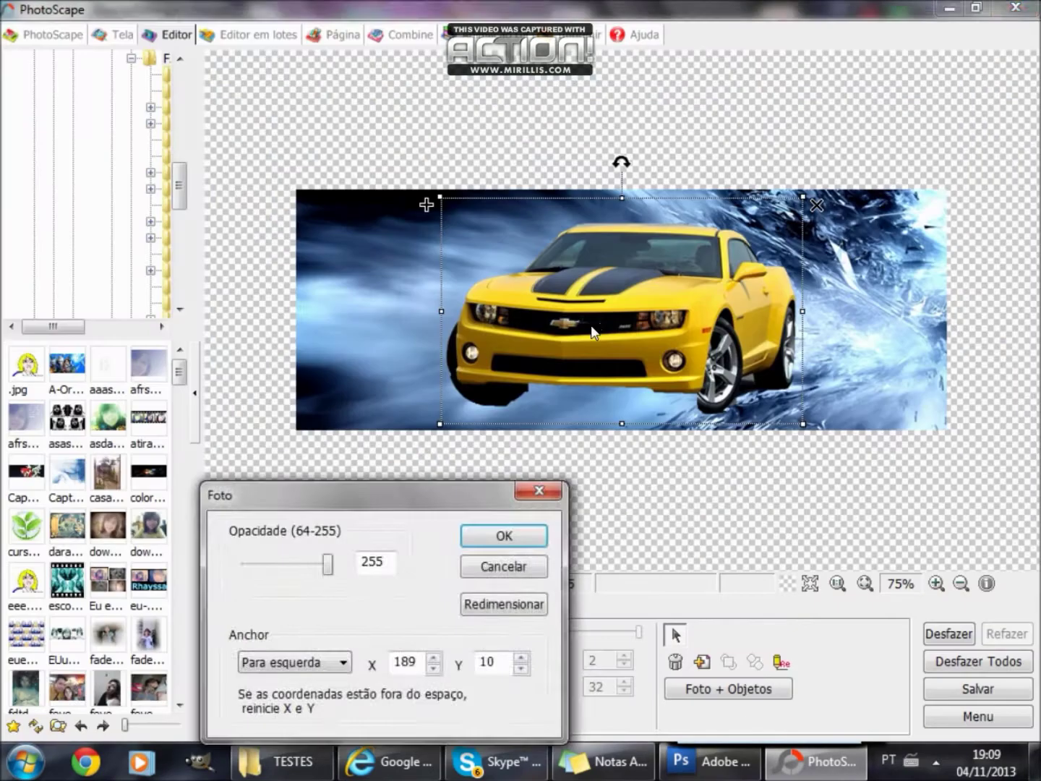
click(505, 535)
- Mirror the yellow Camaro, shrink it and place it over the lower-left corner of the banner
right_click(613, 293)
click(648, 591)
drag(571, 355, 414, 370)
drag(283, 211, 394, 279)
drag(477, 350, 312, 390)
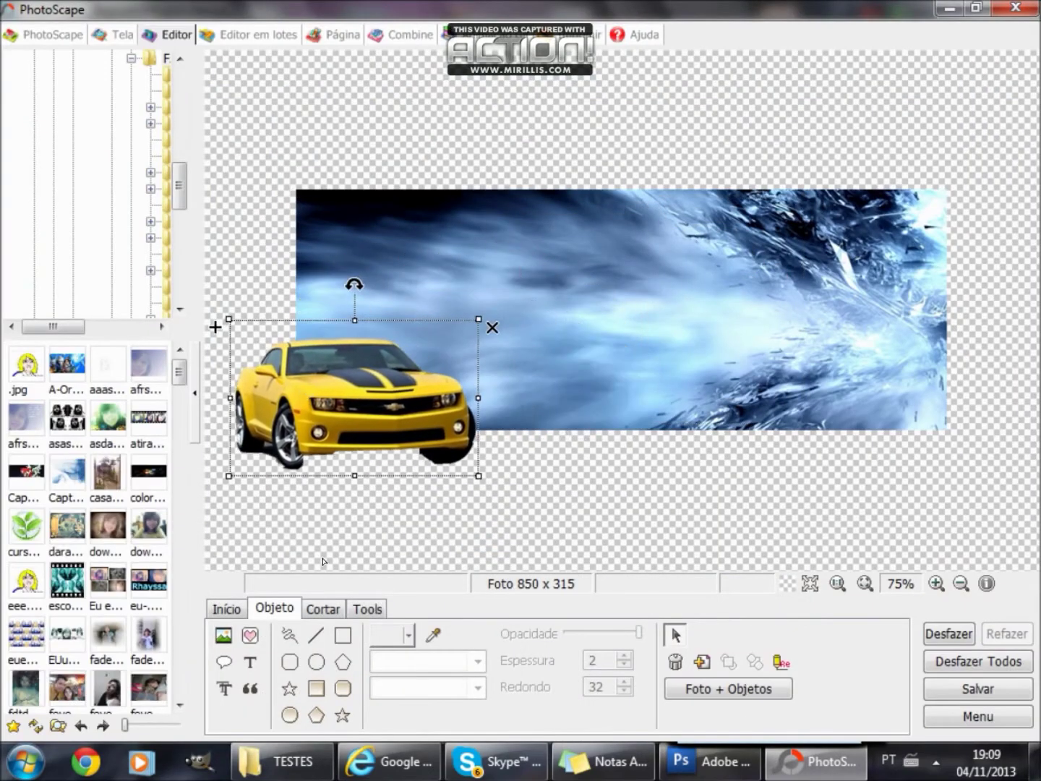
- Try to place a second yellow Camaro cutout, c, tilted beside the first one
click(218, 639)
click(281, 611)
click(699, 439)
click(860, 707)
click(504, 535)
drag(593, 318, 362, 268)
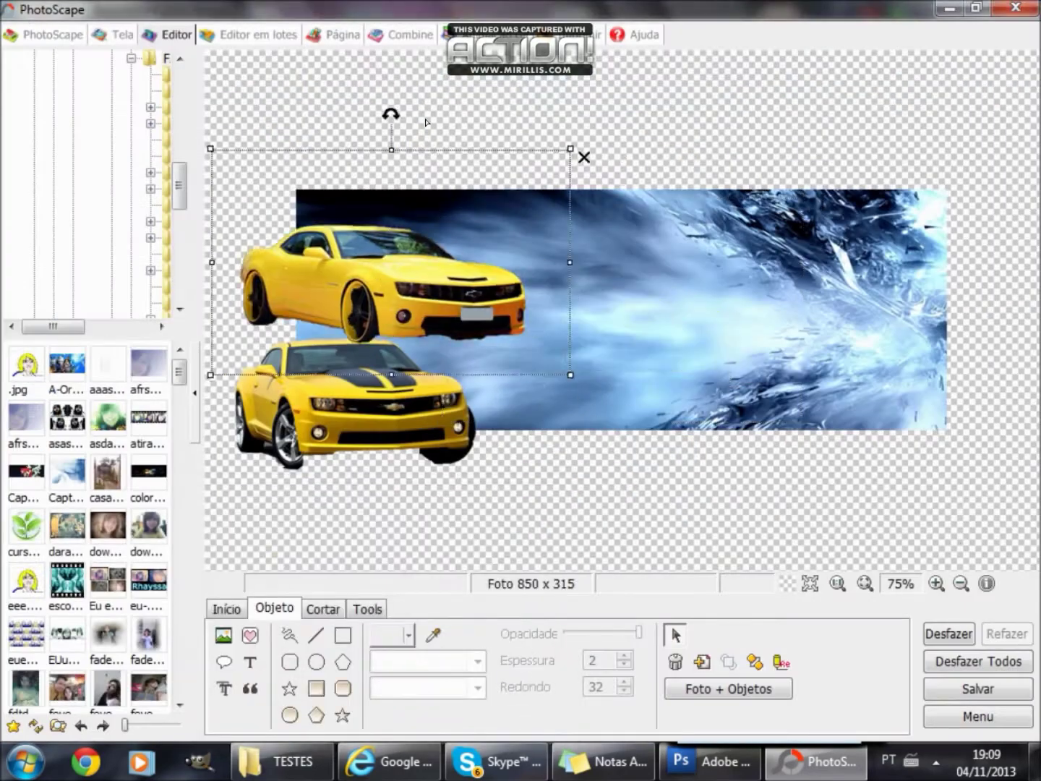
drag(390, 113, 417, 114)
drag(373, 256, 449, 382)
click(719, 336)
- Insert the brown car cutout carros-de-luxo-2013-11 and place it slightly tilted right of the banner's centre
click(224, 635)
click(409, 571)
click(858, 704)
drag(477, 413, 695, 325)
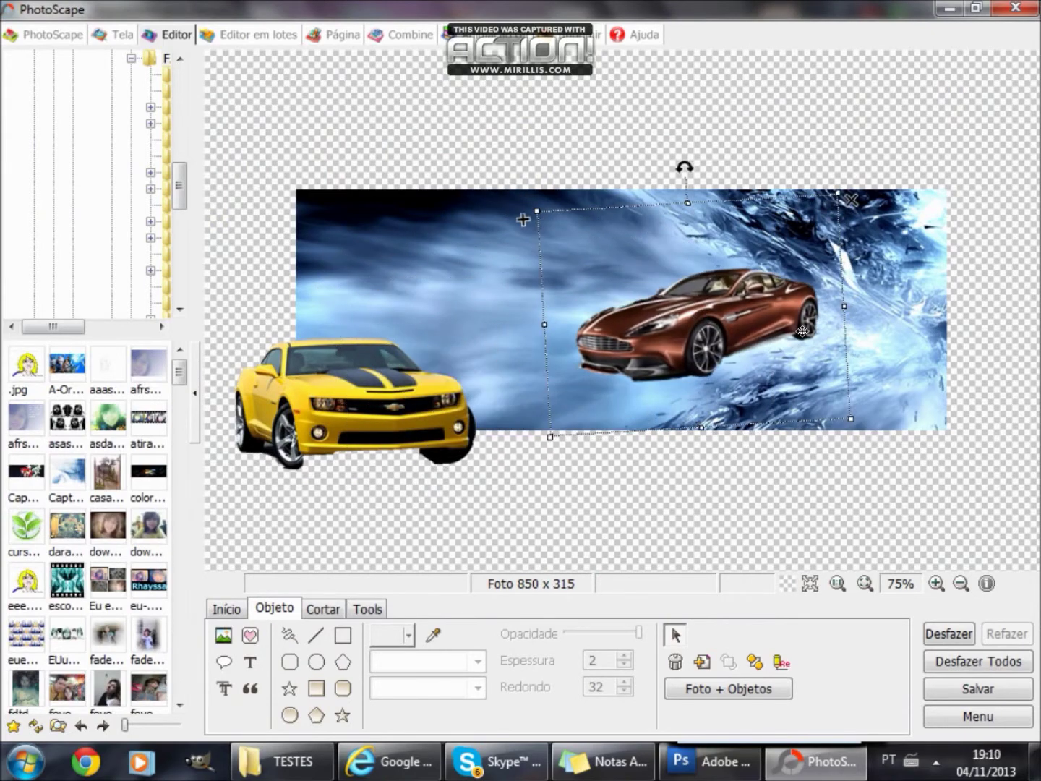
click(227, 609)
click(278, 610)
- Insert the black Camaro cutout camaro-edicao-45anos-1b from the PNGsfund folder
click(224, 634)
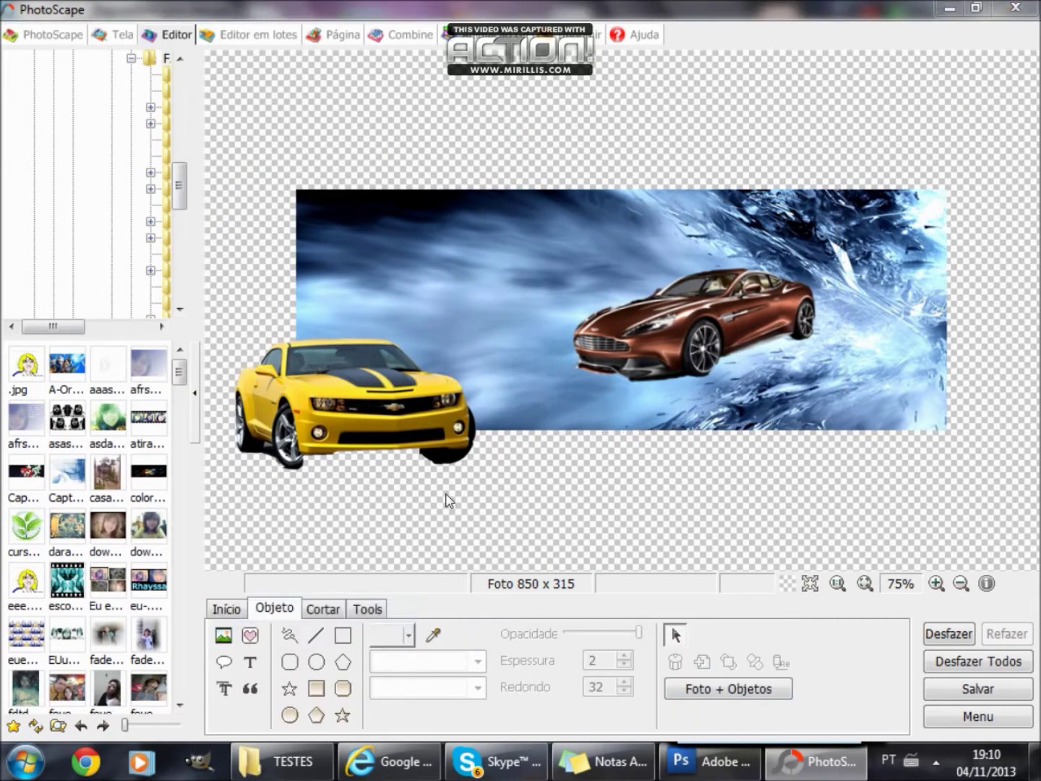
drag(764, 370, 765, 389)
click(275, 531)
click(867, 703)
click(866, 702)
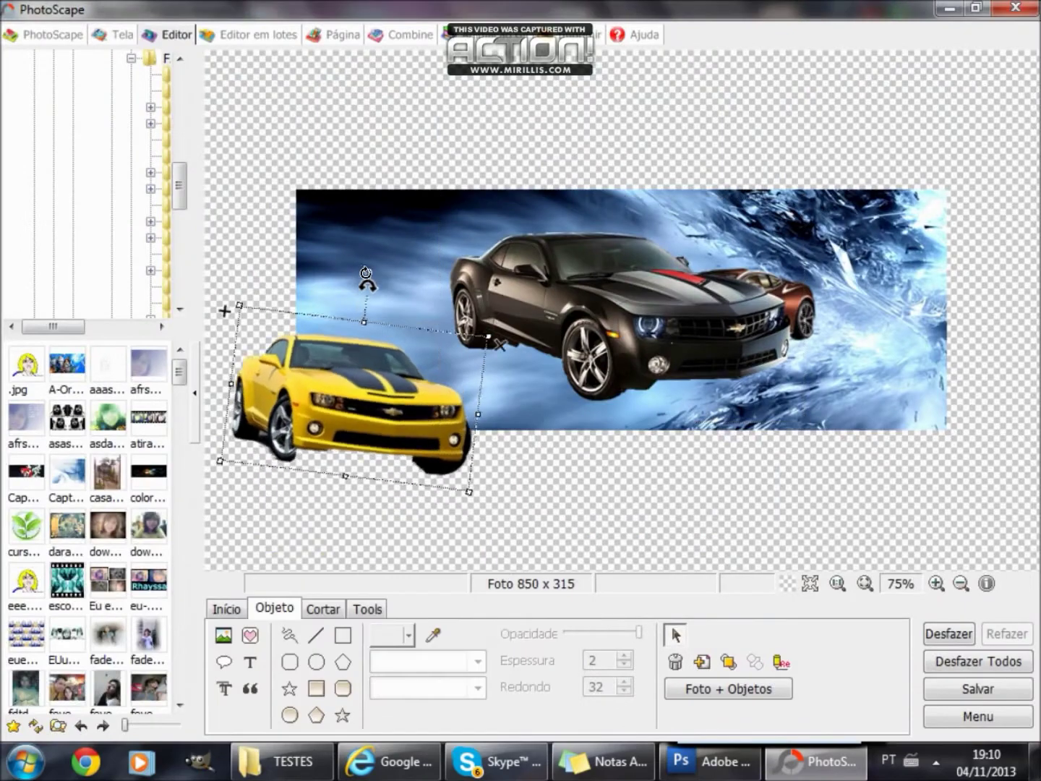
- Tilt the black Camaro clockwise and place it beside the yellow Camaro, sent behind it
drag(561, 305, 400, 283)
drag(461, 139, 497, 154)
right_click(477, 338)
drag(448, 298, 442, 361)
click(520, 395)
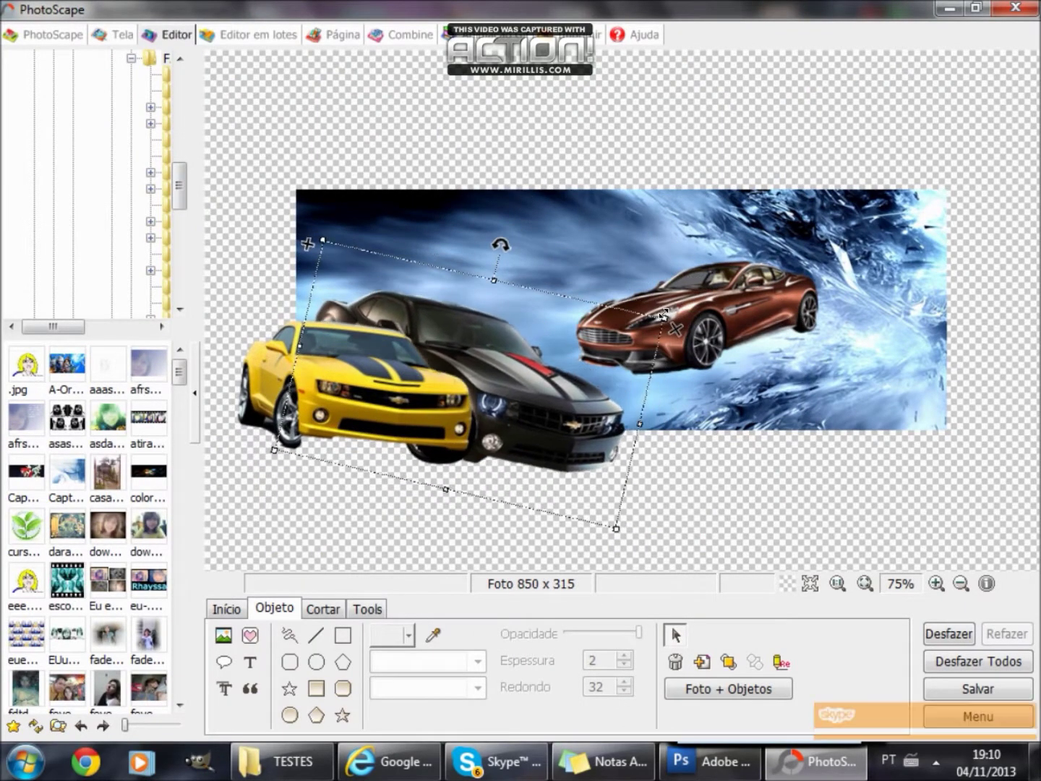
- Insert the red Lexus cutout and place it in front, right of the black Camaro
click(224, 635)
click(679, 569)
scroll(744, 457, down, 4)
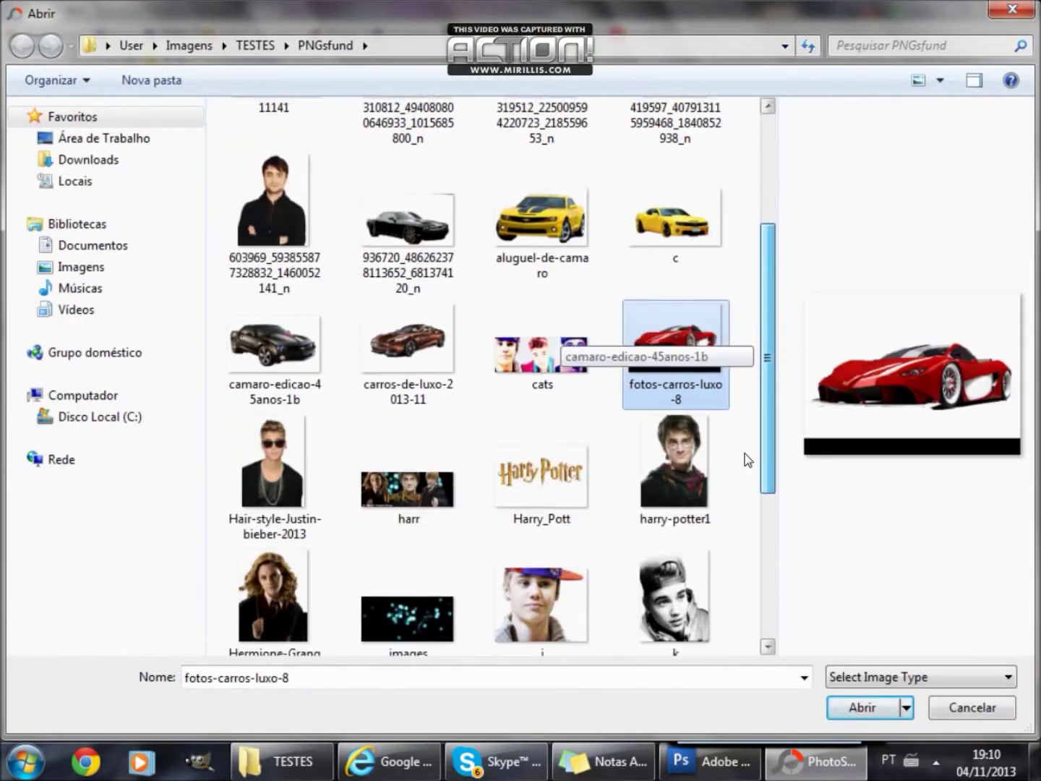
click(275, 537)
click(862, 708)
click(502, 535)
drag(624, 273, 686, 374)
- Move the brown car up between the Camaros and the Lexus, tilt it upward and send it behind them
drag(752, 245, 708, 225)
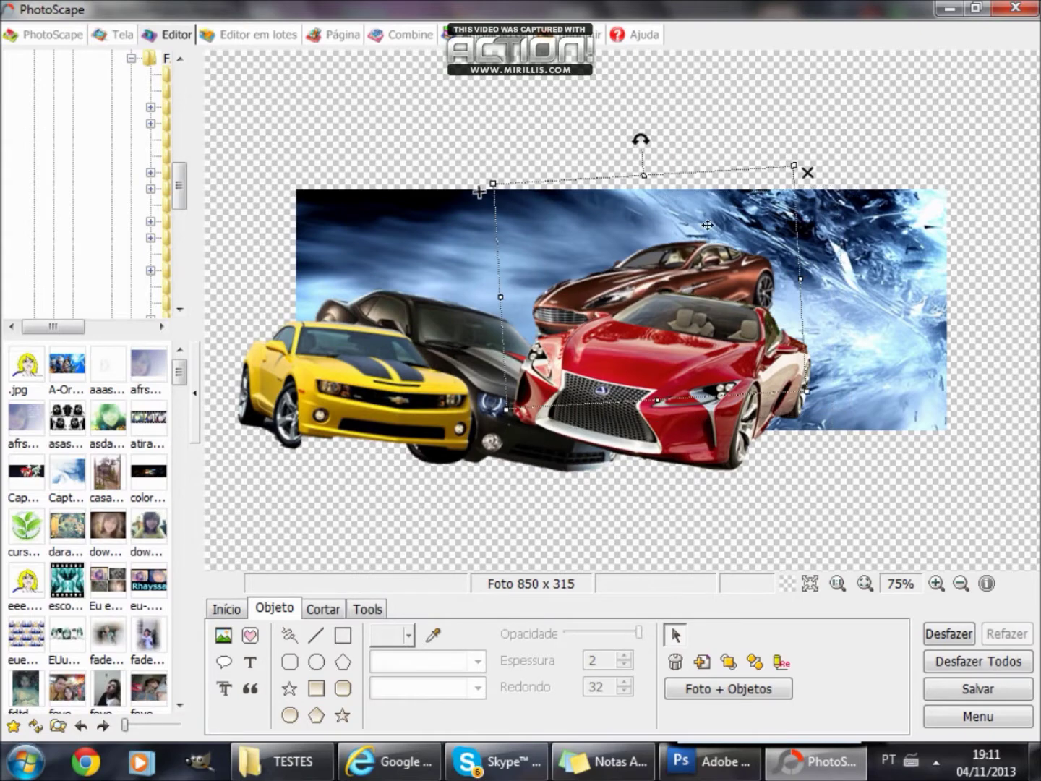
drag(618, 281, 578, 288)
right_click(606, 296)
right_click(607, 251)
click(643, 309)
right_click(628, 281)
click(644, 337)
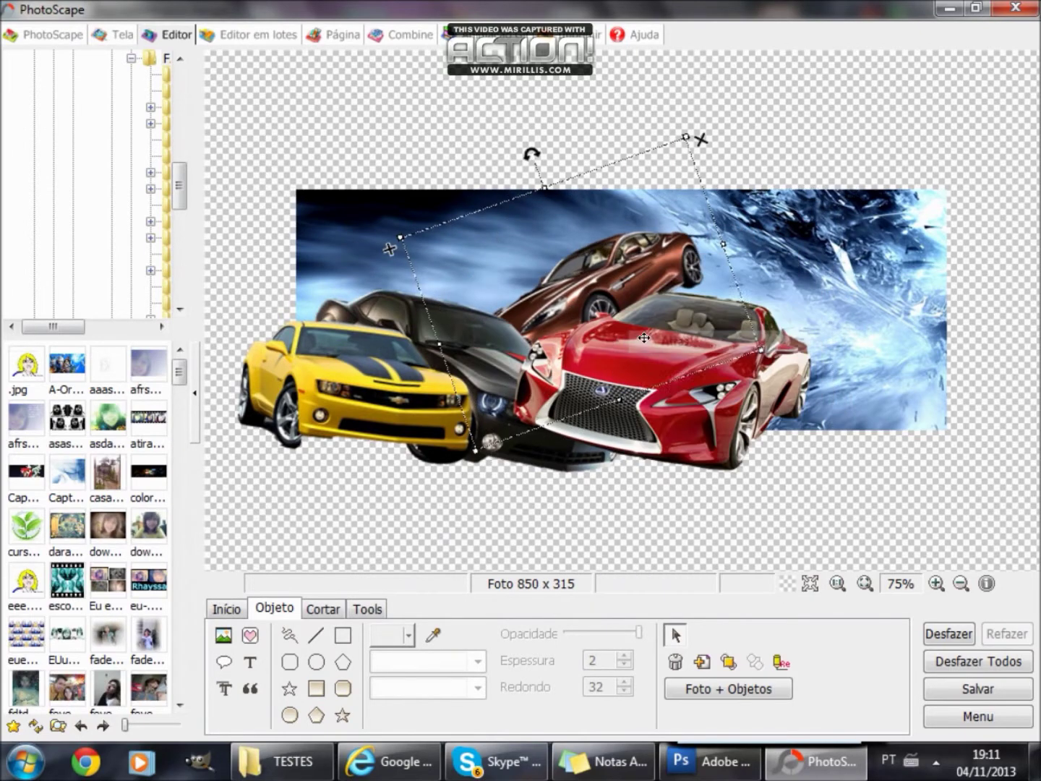
- Insert the cutout of the black car with gold wheels, shrink it and place it above the Camaros
click(288, 611)
click(396, 453)
click(277, 560)
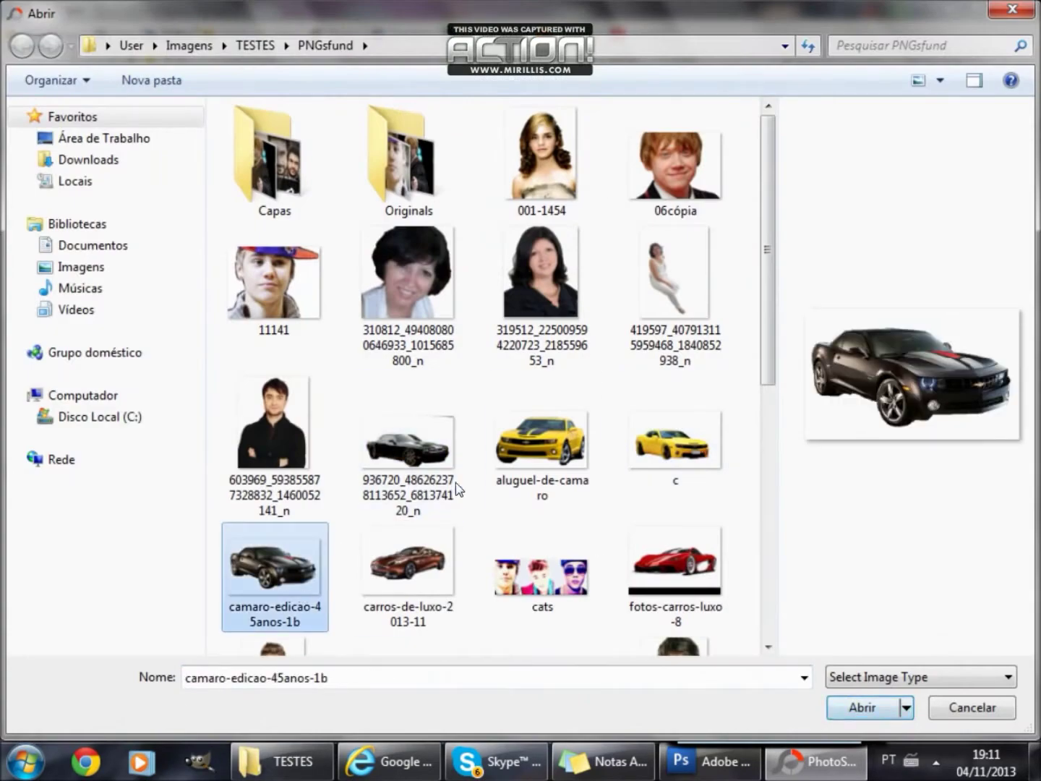
double_click(441, 462)
click(504, 535)
drag(791, 218, 578, 122)
click(574, 135)
click(550, 217)
drag(610, 327, 449, 235)
drag(381, 169, 504, 282)
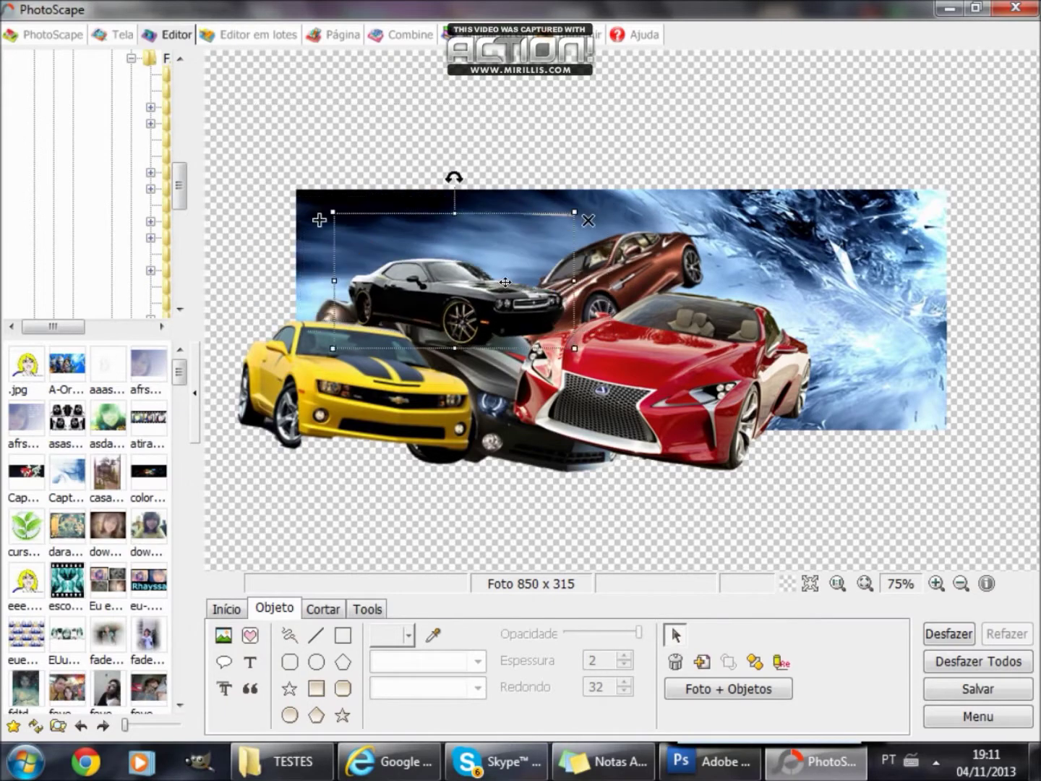
- Shift the newly added black car left, tilt it clockwise and send it behind both Camaros
drag(358, 289, 372, 293)
right_click(374, 296)
click(426, 588)
right_click(404, 331)
click(429, 622)
right_click(398, 310)
click(424, 367)
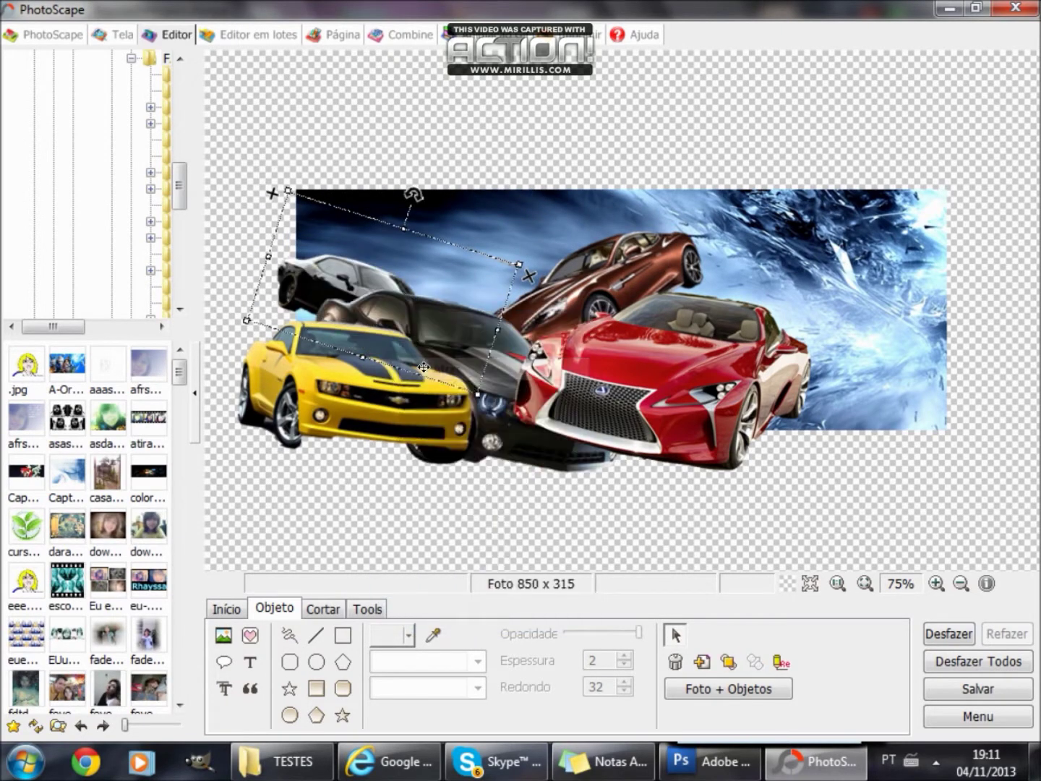
- Move the red Lexus slightly up and right, and adjust the black Camaro's stacking order
drag(732, 311, 769, 294)
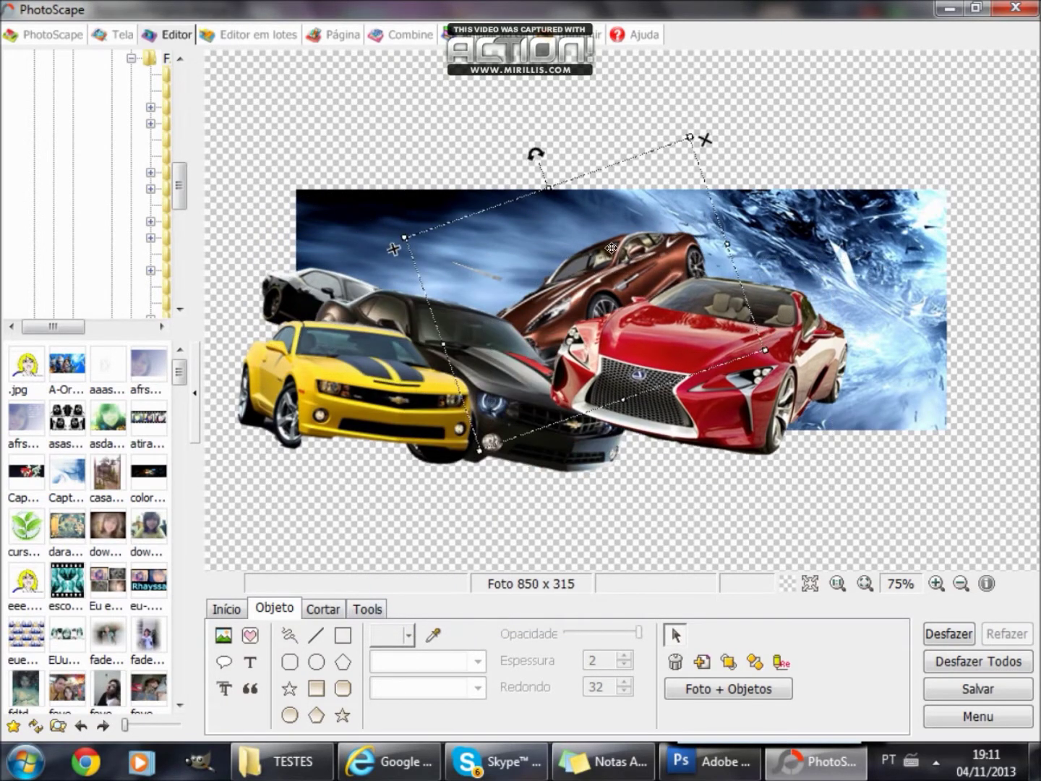
click(511, 392)
right_click(470, 403)
click(502, 463)
right_click(520, 383)
click(552, 422)
- Insert the red sports car cutout fotos-carros-luxo-8, mirror it and place it behind the other cars
click(227, 608)
click(274, 609)
double_click(695, 387)
right_click(402, 252)
click(448, 544)
right_click(410, 235)
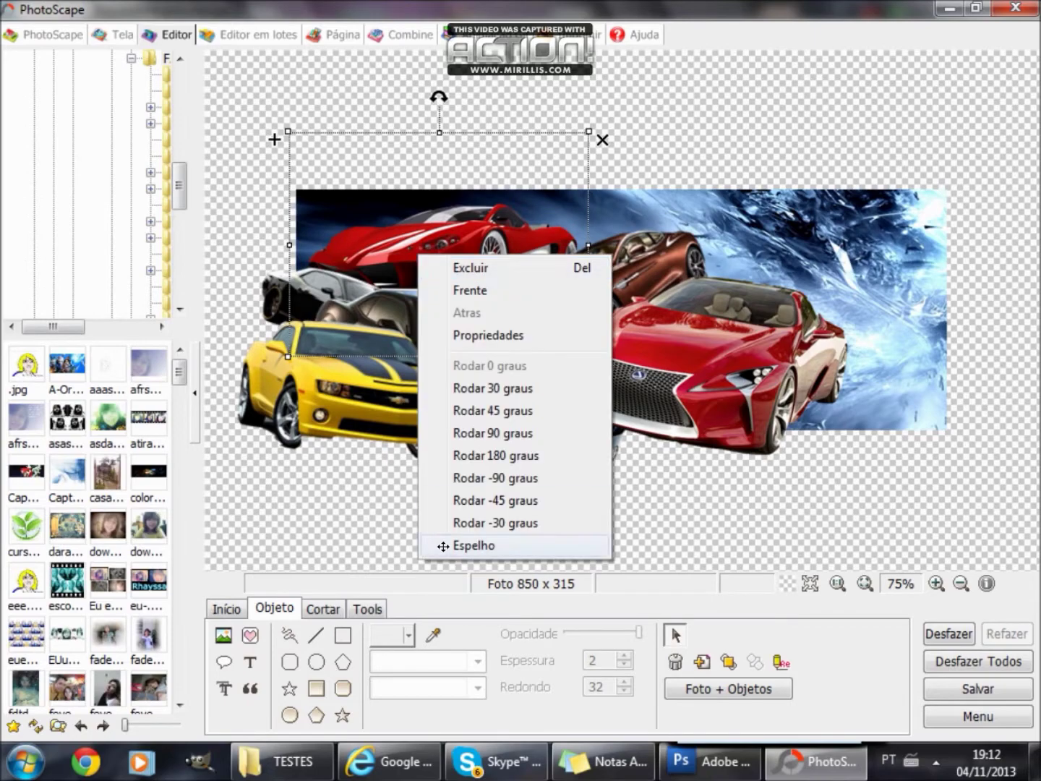
click(466, 365)
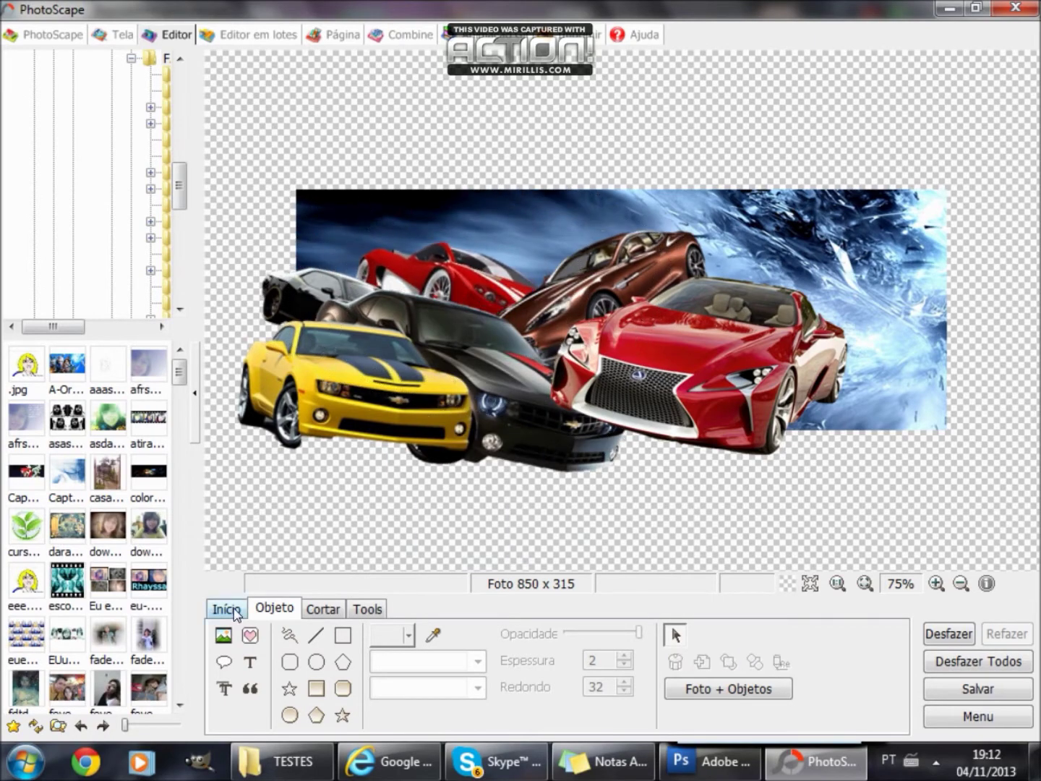
click(224, 634)
scroll(759, 368, down, 5)
scroll(772, 433, up, 1)
scroll(772, 433, up, 4)
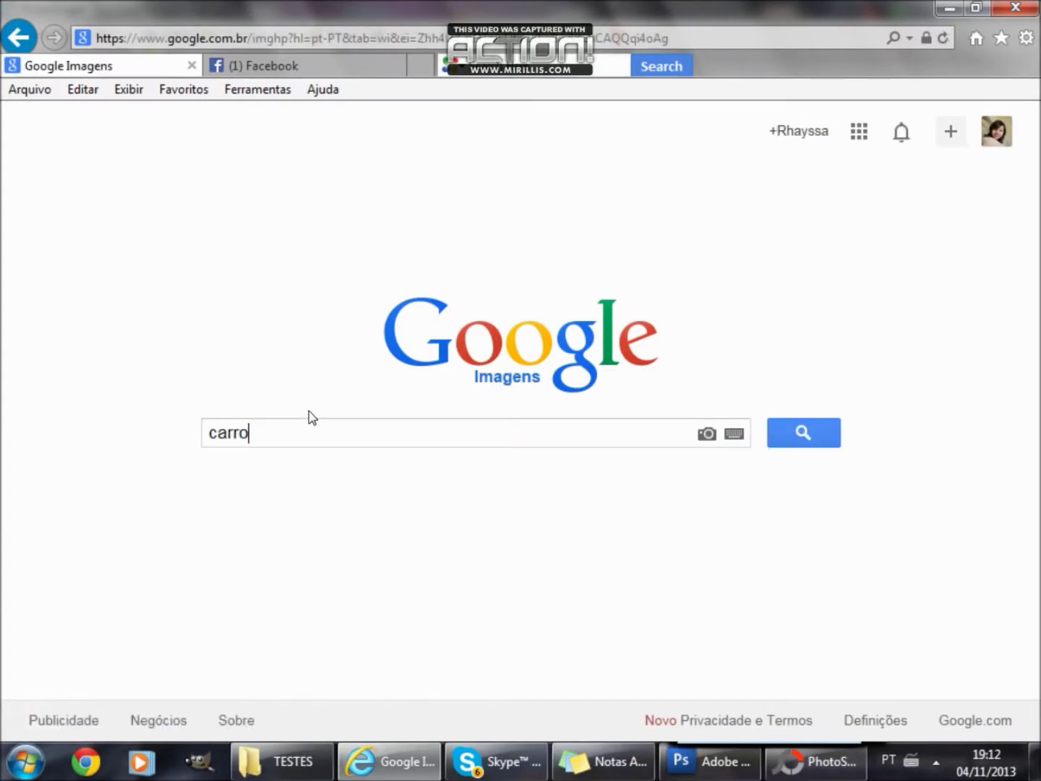
- Switch to the browser, find a green tuned car under "carros tunados" in Google Images and save its picture
scroll(413, 654, down, 2)
click(816, 393)
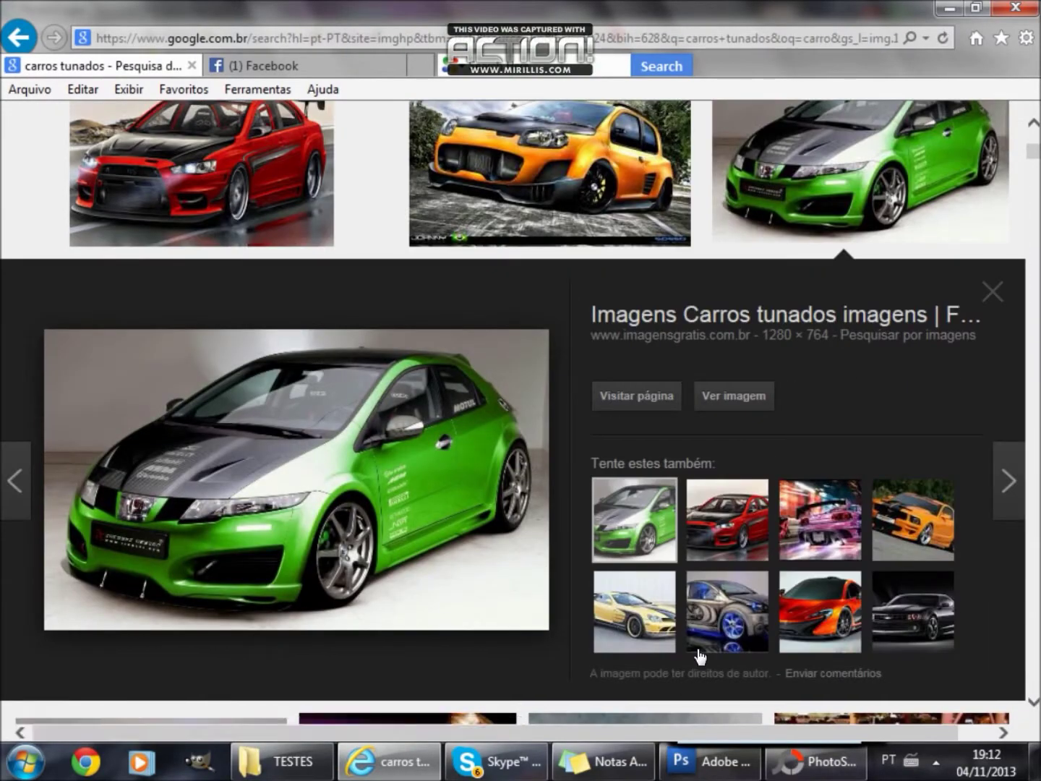
right_click(290, 567)
click(354, 252)
click(900, 713)
- Open the saved green car picture from the TESTES folder in Photoshop
click(737, 756)
click(289, 761)
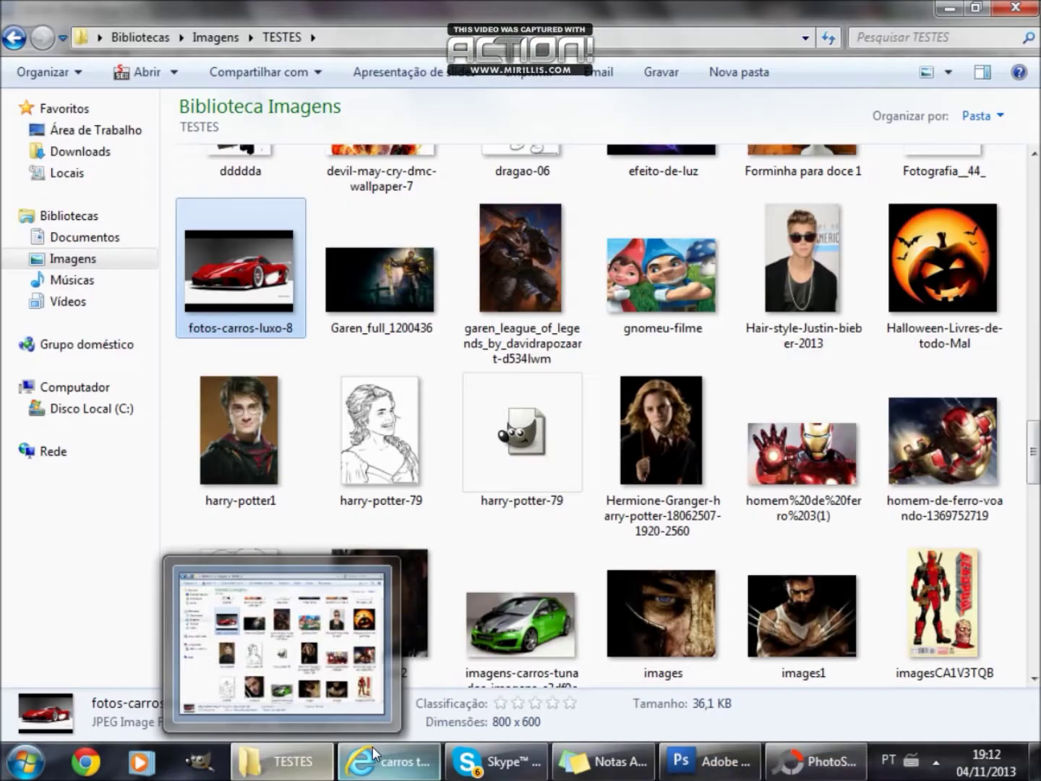
drag(520, 622, 492, 571)
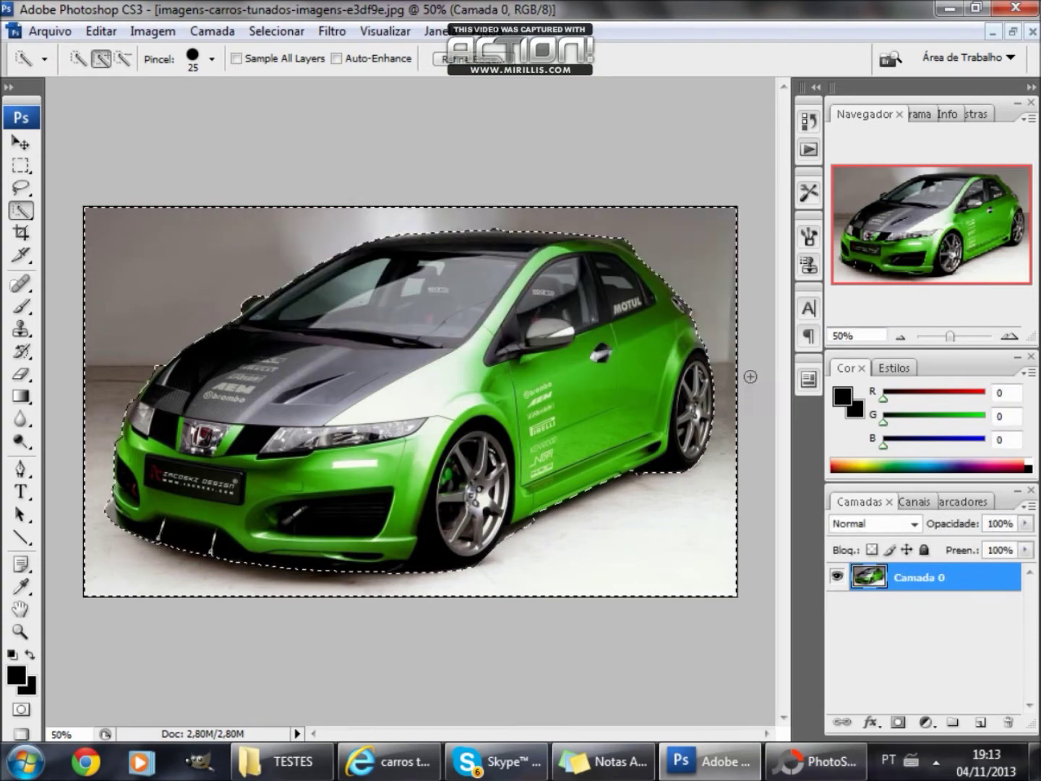
- Erase the selected background around the green car, save the cutout to the PNGsfund folder and close the picture
key(Delete)
key(m)
click(48, 30)
click(258, 281)
key(Return)
click(588, 362)
key(ctrl+w)
click(524, 303)
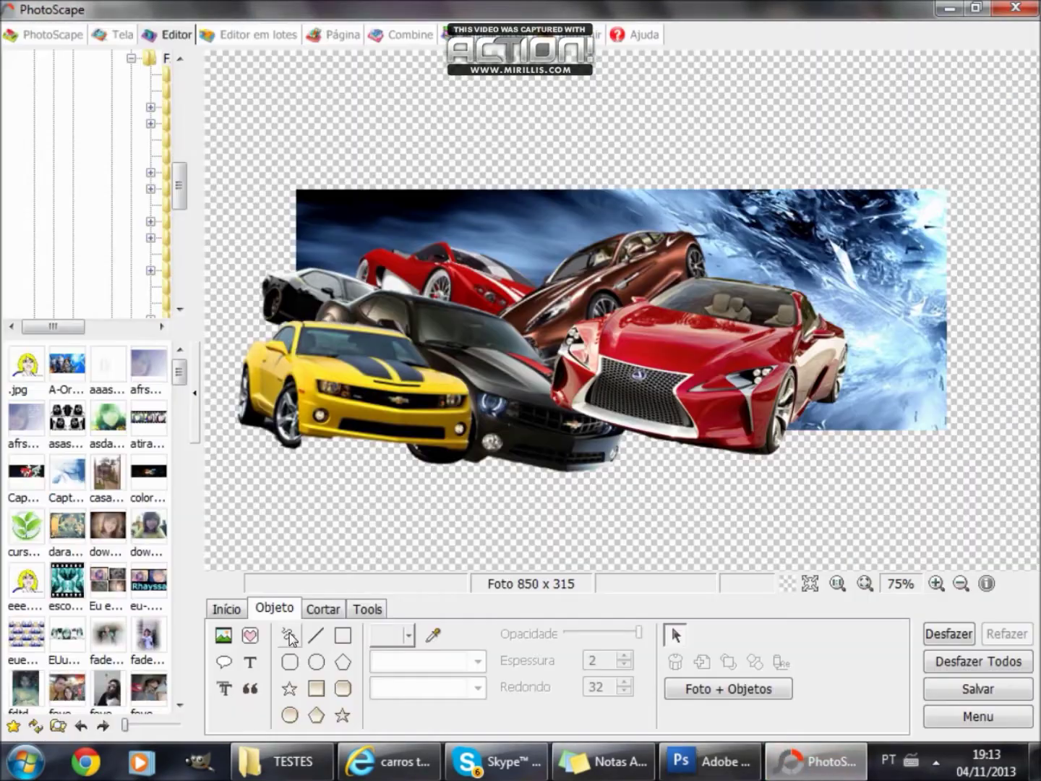
- Switch to PhotoScape, insert the green car cutout imagens-carros-tunados-imagens-e3df9e and tilt it slightly over the other cars
click(224, 635)
click(278, 611)
scroll(496, 495, down, 5)
double_click(408, 425)
click(504, 537)
drag(551, 207, 438, 185)
drag(508, 137, 498, 136)
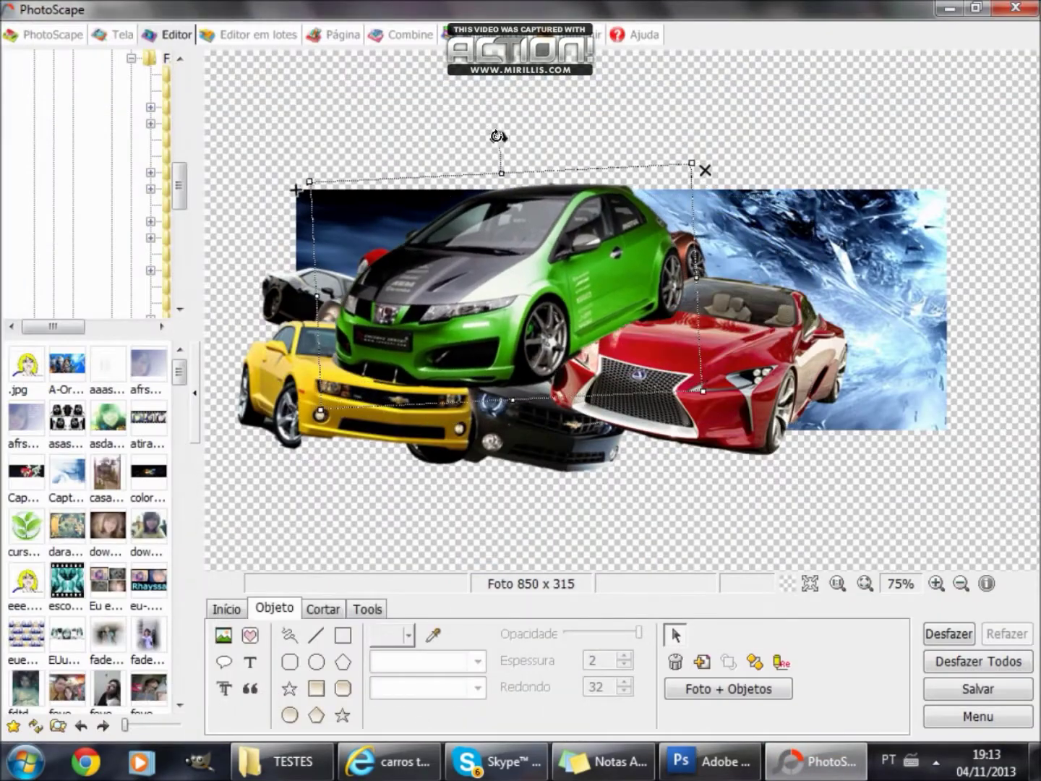
- Try several preset rotations on the green car
right_click(528, 274)
click(578, 452)
right_click(523, 342)
click(579, 564)
right_click(549, 379)
click(623, 646)
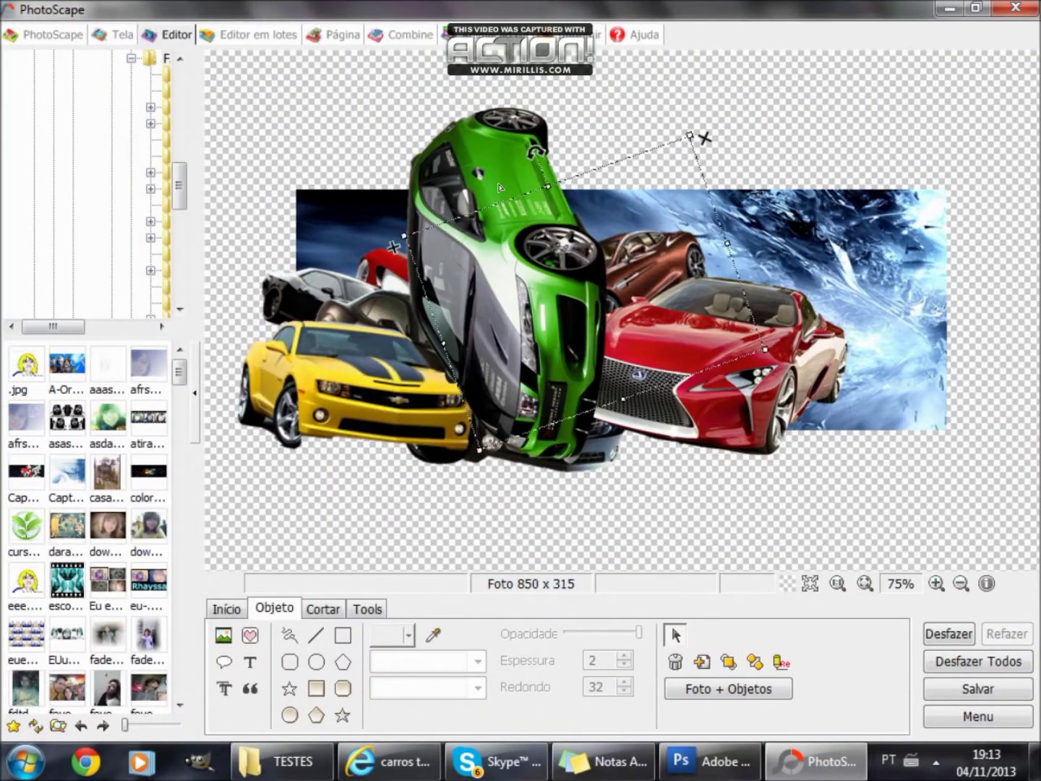
- Mirror and shrink the green car, tilt it clockwise and place it above the yellow Camaro, in front of the other cars
drag(495, 273, 394, 271)
right_click(396, 271)
click(452, 330)
drag(328, 159, 406, 237)
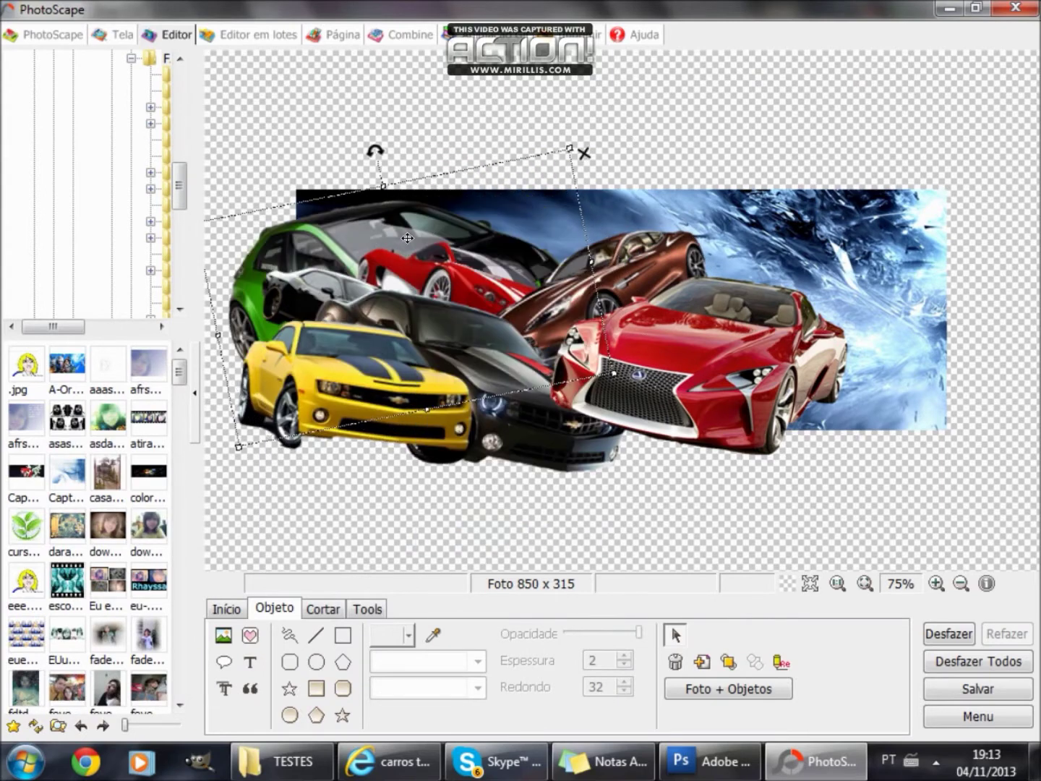
drag(456, 191, 446, 208)
right_click(448, 208)
click(502, 247)
drag(499, 251, 516, 272)
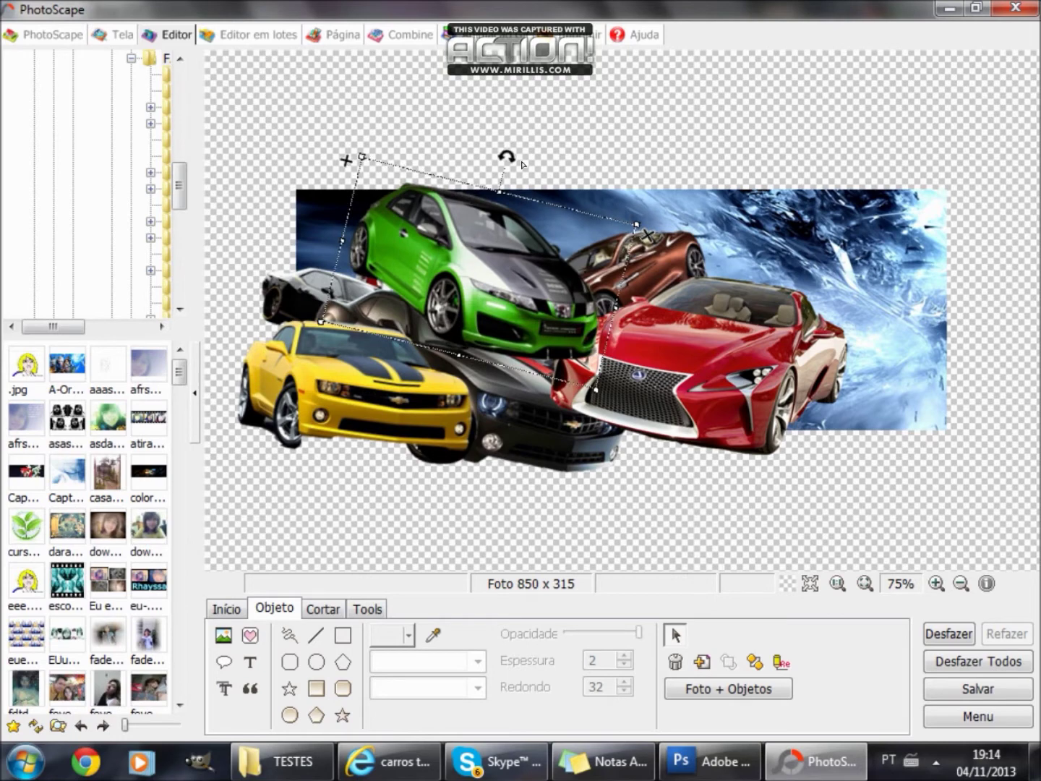
right_click(640, 326)
click(666, 619)
right_click(643, 329)
click(670, 621)
- Bring the red Lexus to the front, with the brown sports car on top of it
right_click(660, 382)
click(674, 419)
right_click(622, 256)
click(636, 292)
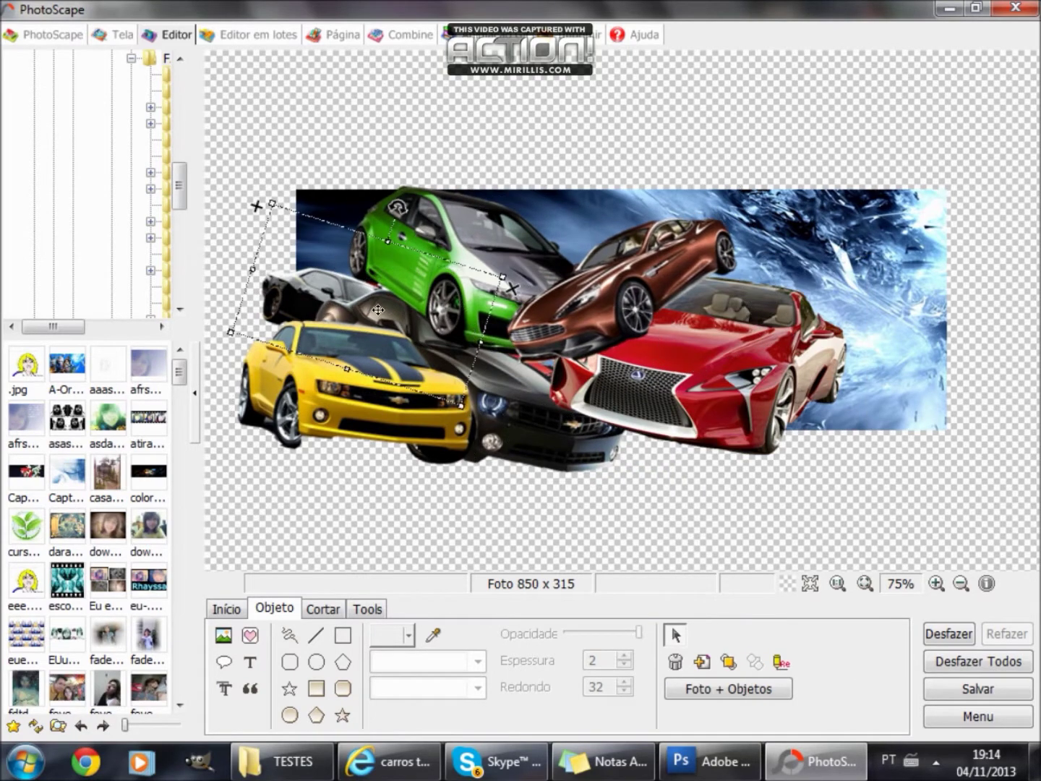
- Send the black Camaro to the back of the stack, behind the other cars
right_click(523, 447)
click(608, 175)
right_click(438, 379)
click(480, 458)
right_click(510, 385)
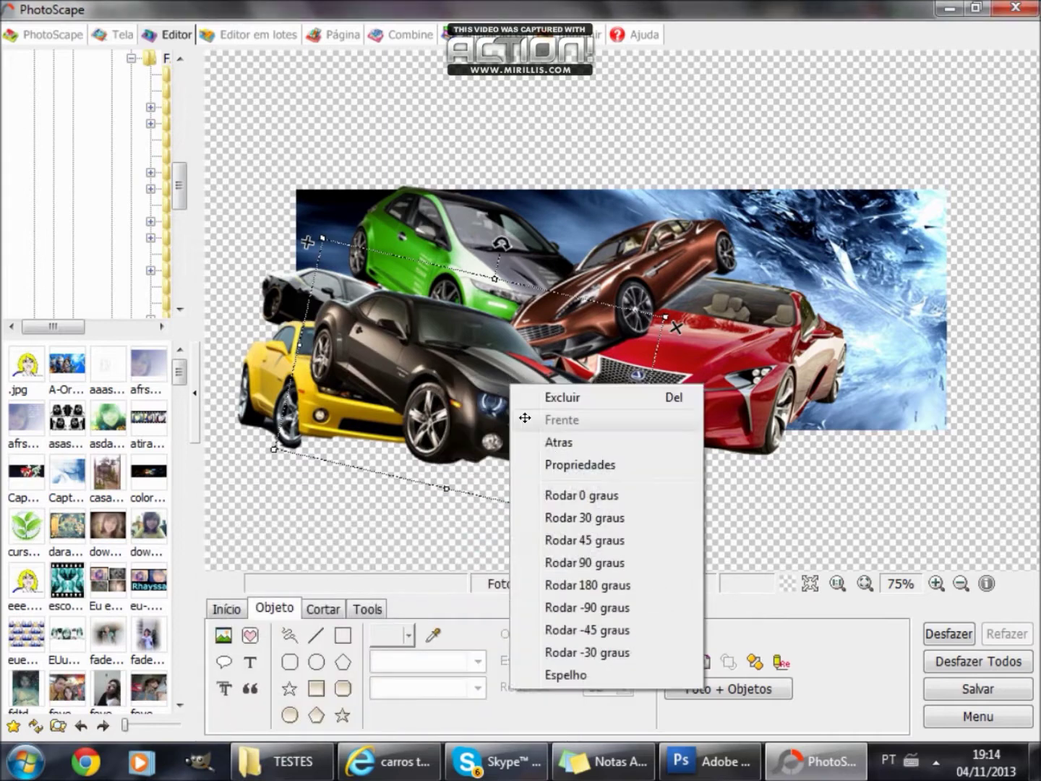
click(558, 441)
double_click(461, 241)
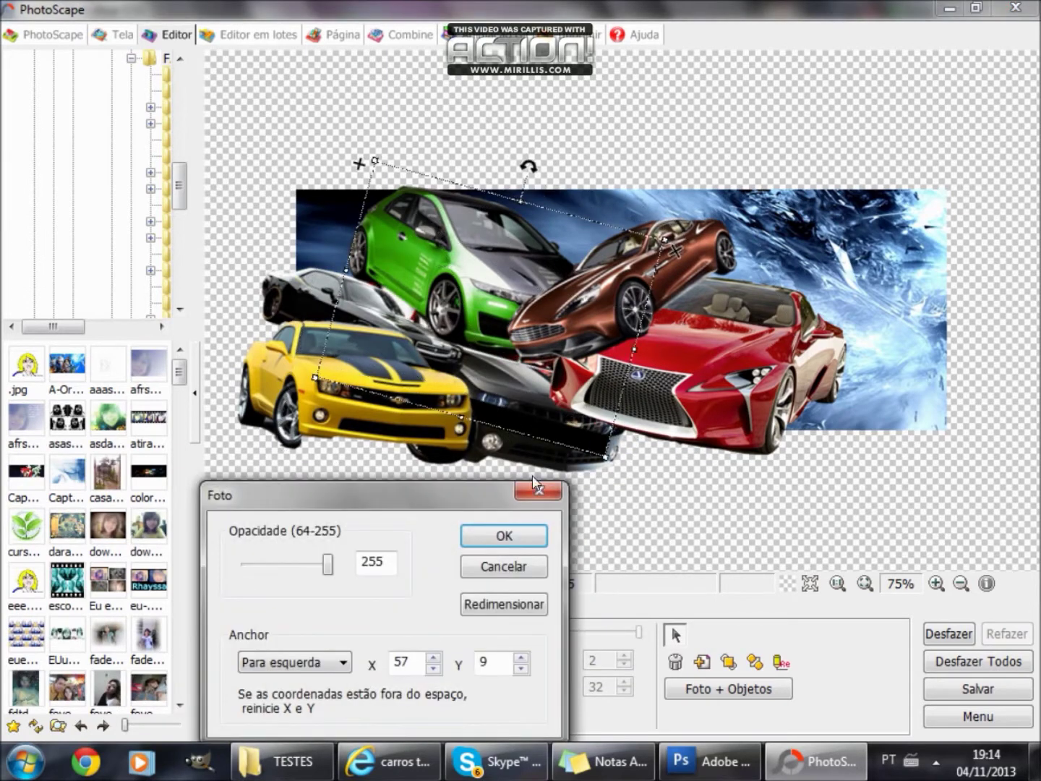
key(Escape)
- Move the green car up and left over the black car and flip it to face left
right_click(851, 295)
drag(540, 245, 471, 216)
click(868, 589)
double_click(528, 426)
click(539, 492)
click(226, 608)
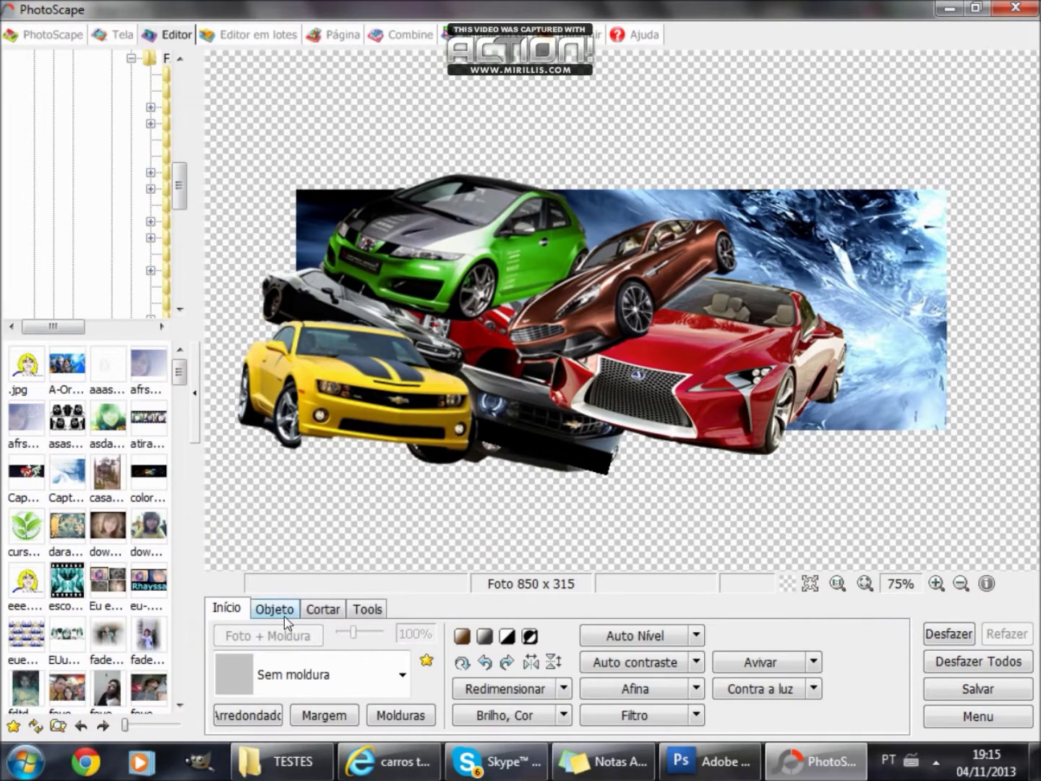
click(388, 762)
scroll(506, 398, up, 5)
click(286, 761)
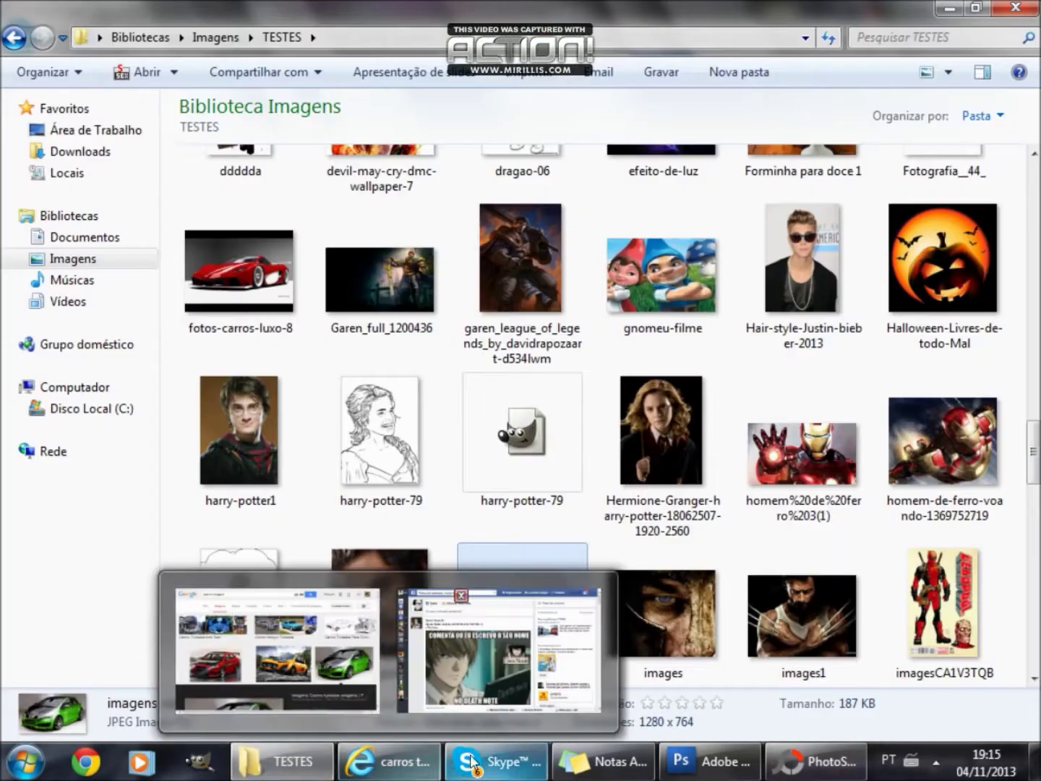
click(495, 761)
click(25, 110)
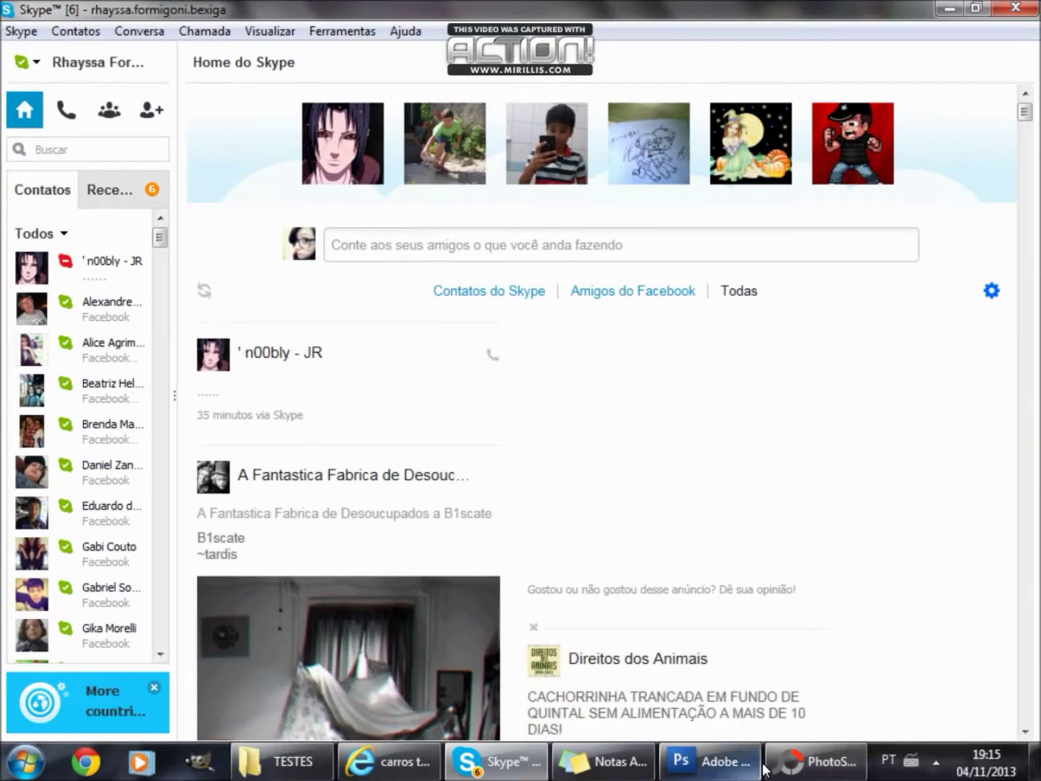
click(789, 763)
- Switch to the browser, open the orange McLaren among the related "carros tunados" images and save its picture
click(389, 761)
scroll(523, 459, down, 3)
scroll(523, 458, down, 3)
click(820, 384)
scroll(427, 582, up, 2)
right_click(206, 462)
click(267, 425)
click(869, 707)
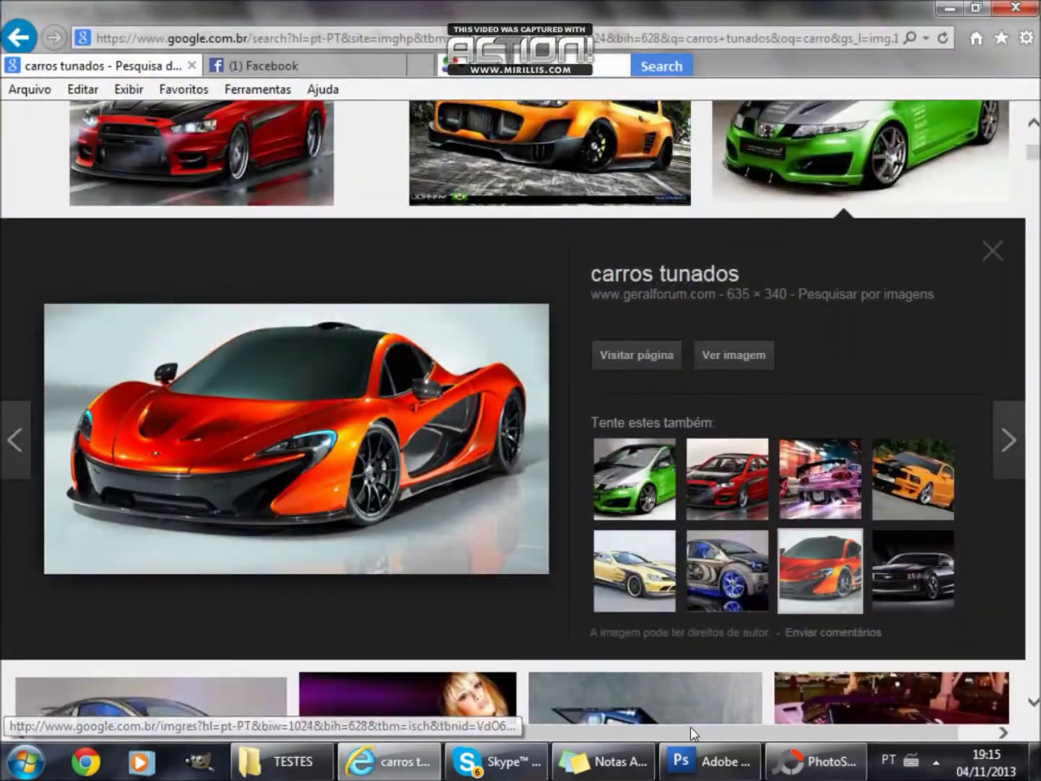
- Open the saved orange McLaren picture from the TESTES folder in Photoshop
click(282, 761)
scroll(589, 619, down, 12)
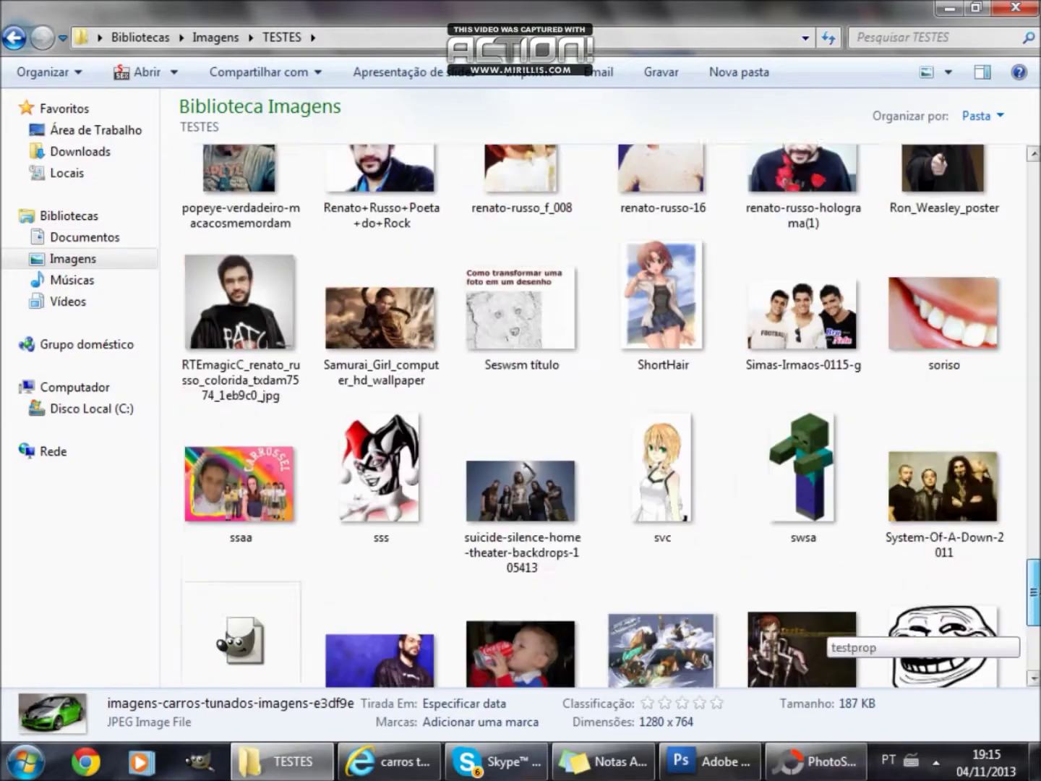
scroll(615, 433, up, 15)
drag(806, 391, 683, 761)
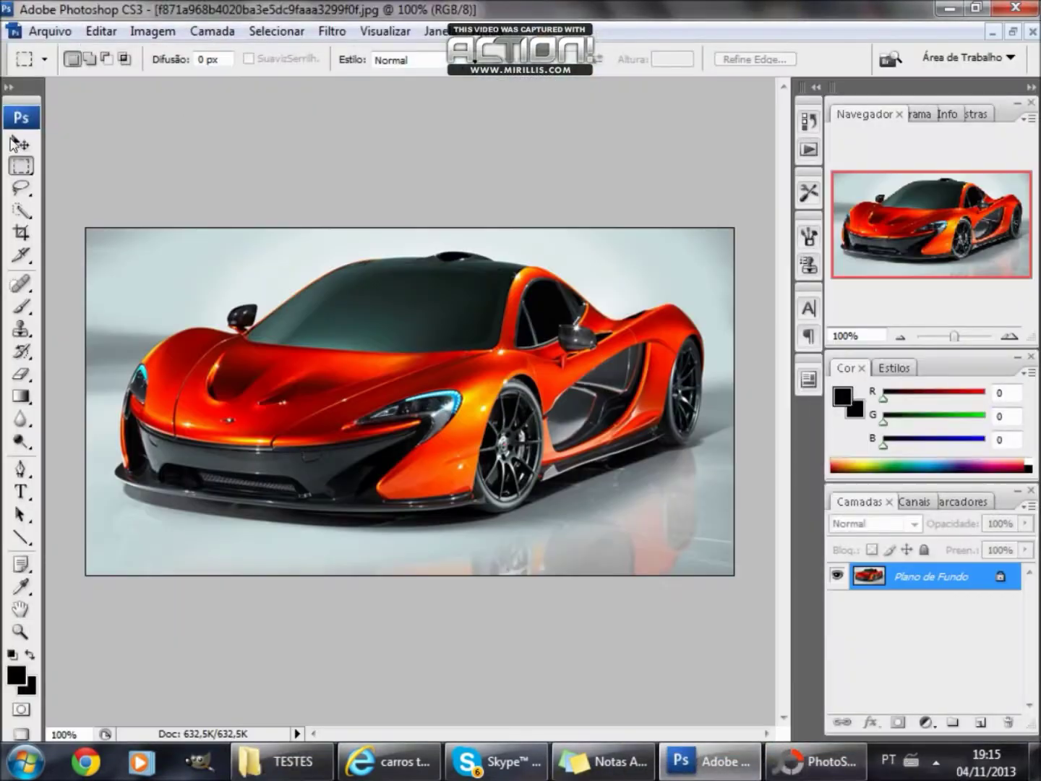
- Convert the background to a normal layer, select and erase everything around the orange McLaren, and clear the selection
double_click(931, 576)
click(708, 219)
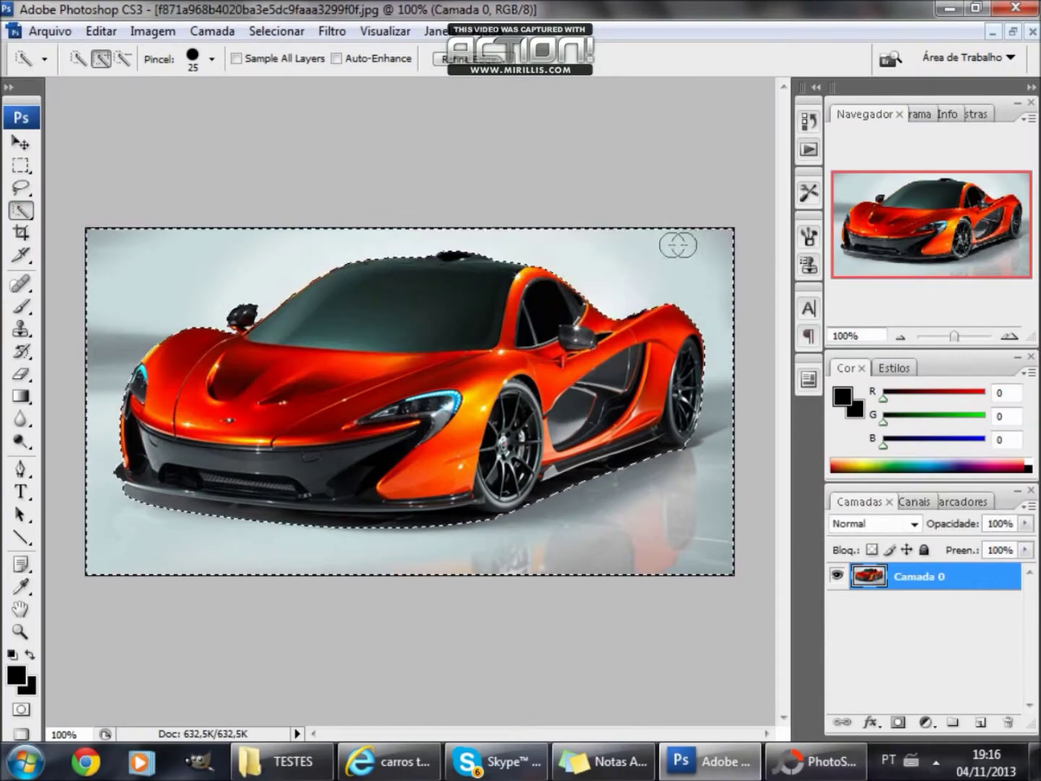
key(Delete)
click(21, 166)
click(145, 283)
- Save the orange McLaren cutout in the PNGsfund folder
click(50, 32)
click(80, 273)
double_click(789, 224)
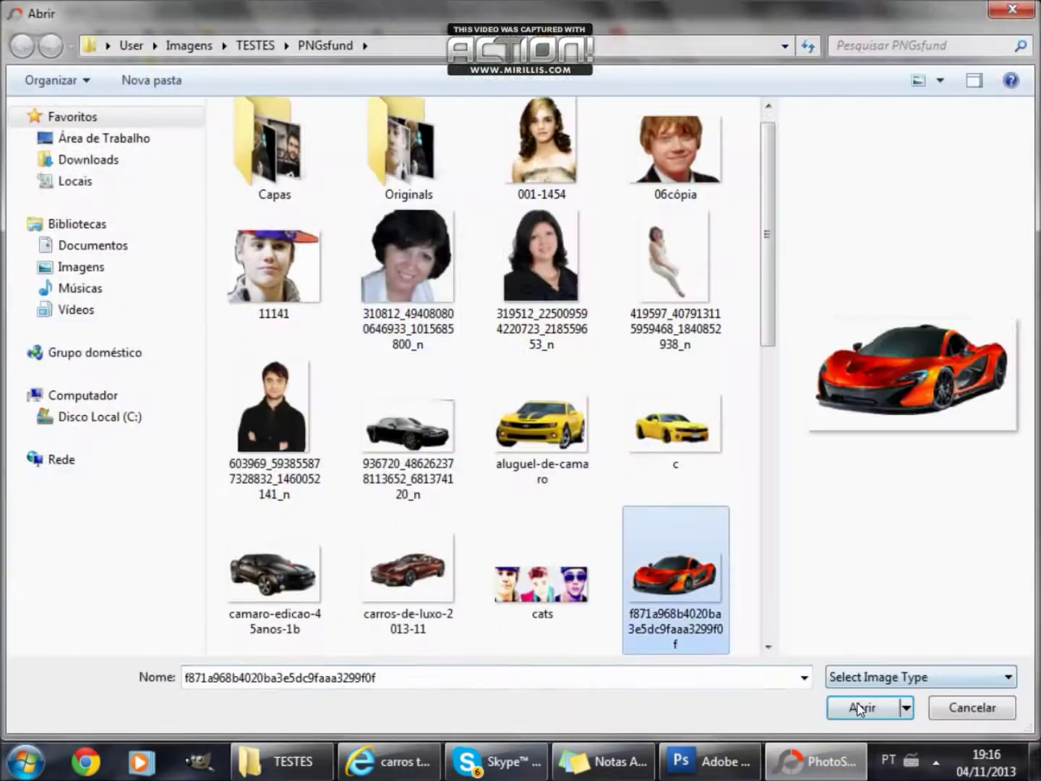
- Insert the orange McLaren cutout into the PhotoScape cover over the red Lexus and send the brown car to the back
click(861, 705)
drag(548, 274, 713, 316)
right_click(659, 230)
click(687, 291)
- Mirror the green car, place it in the cover's upper-left corner and send it behind the other cars
right_click(467, 191)
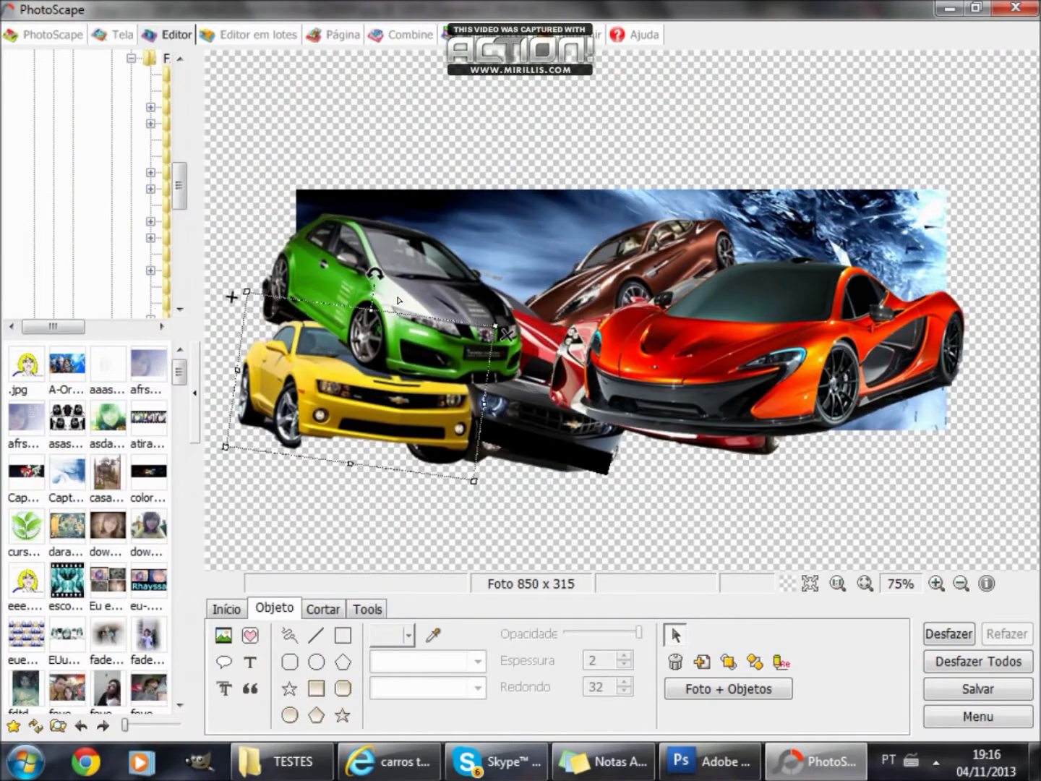
drag(359, 224, 371, 193)
right_click(378, 244)
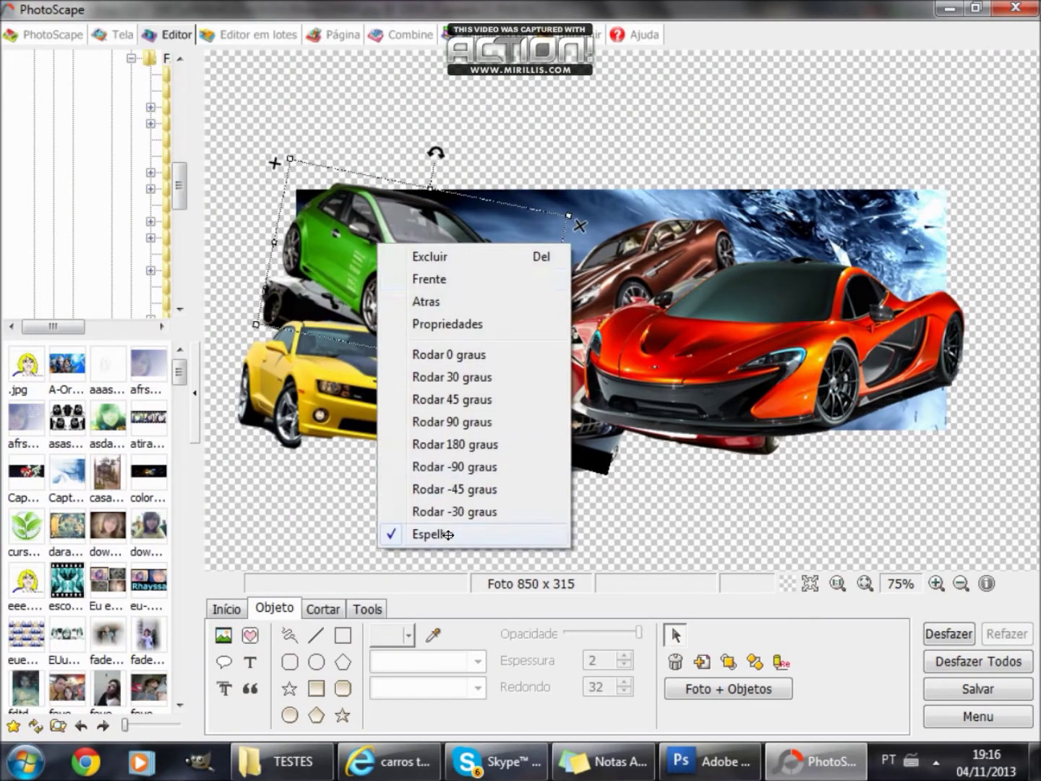
click(461, 304)
- Shrink the orange McLaren, tilt it slightly and place it in the cover's upper-right corner
drag(734, 366, 803, 471)
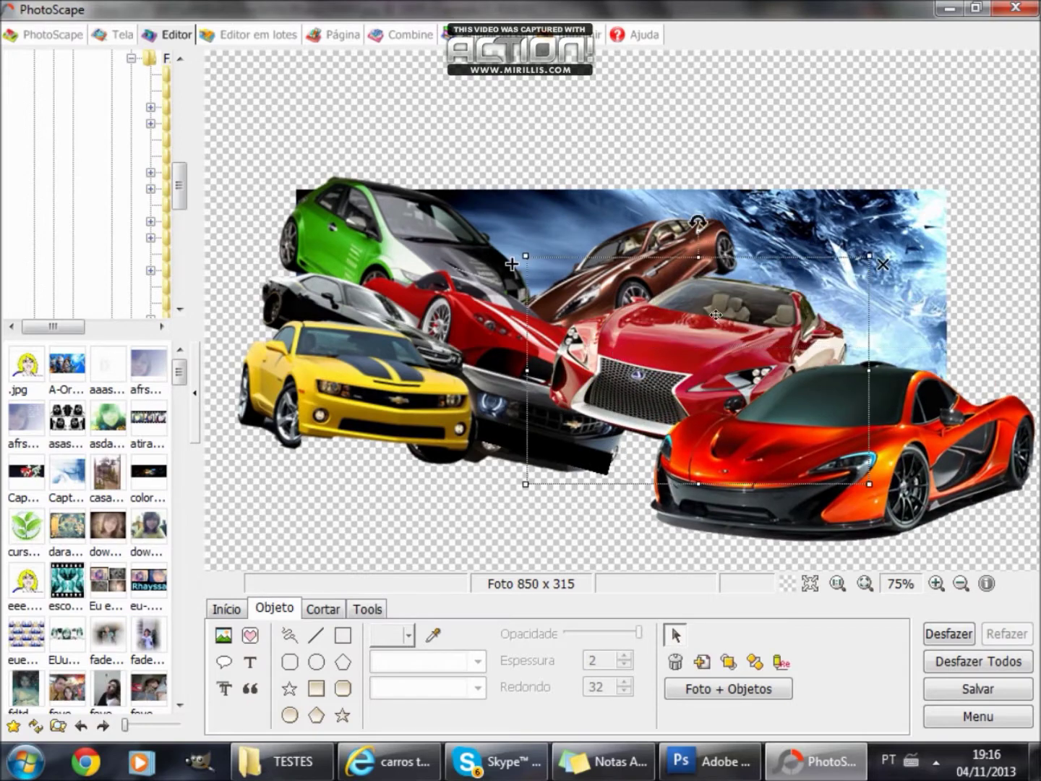
drag(956, 435, 883, 245)
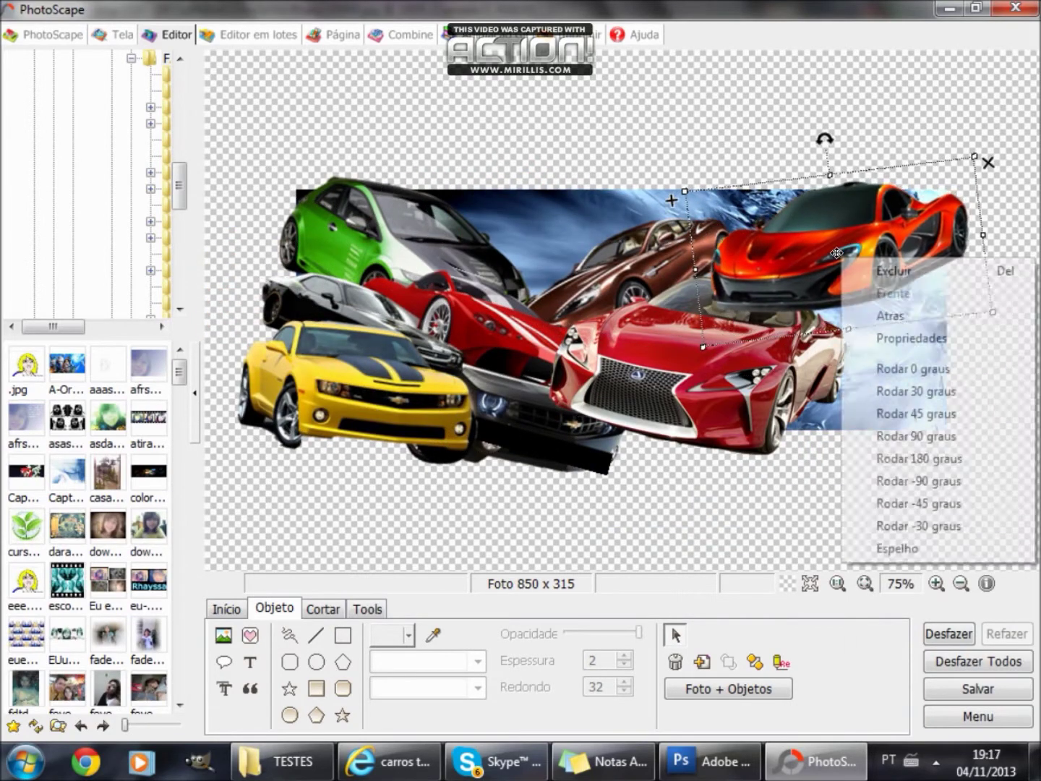
- Switch to the browser and save the pictures of the yellow Mercedes and the green-and-black MG from the image results
click(389, 761)
scroll(318, 569, down, 3)
scroll(174, 426, up, 6)
click(635, 384)
scroll(634, 385, up, 2)
right_click(273, 408)
right_click(232, 487)
click(335, 239)
key(Return)
- Open carros-imagens-carros-aca5b3 from the TESTES folder in Photoshop
click(291, 768)
scroll(660, 651, down, 6)
mouse_move(383, 589)
mouse_down()
mouse_move(400, 639)
mouse_move(444, 486)
mouse_up()
- Select the background around the green-and-black MG, convert it to a normal layer, erase the selection and deselect
click(20, 211)
drag(149, 209, 166, 247)
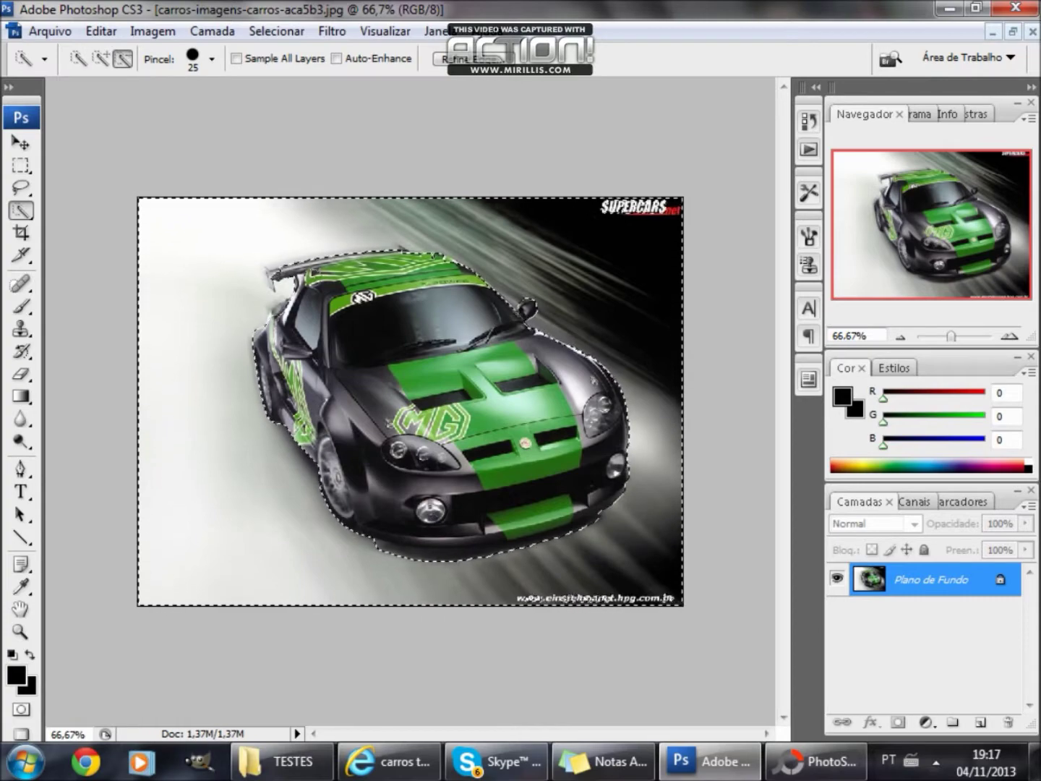
double_click(998, 583)
click(744, 336)
key(Delete)
click(21, 165)
click(75, 109)
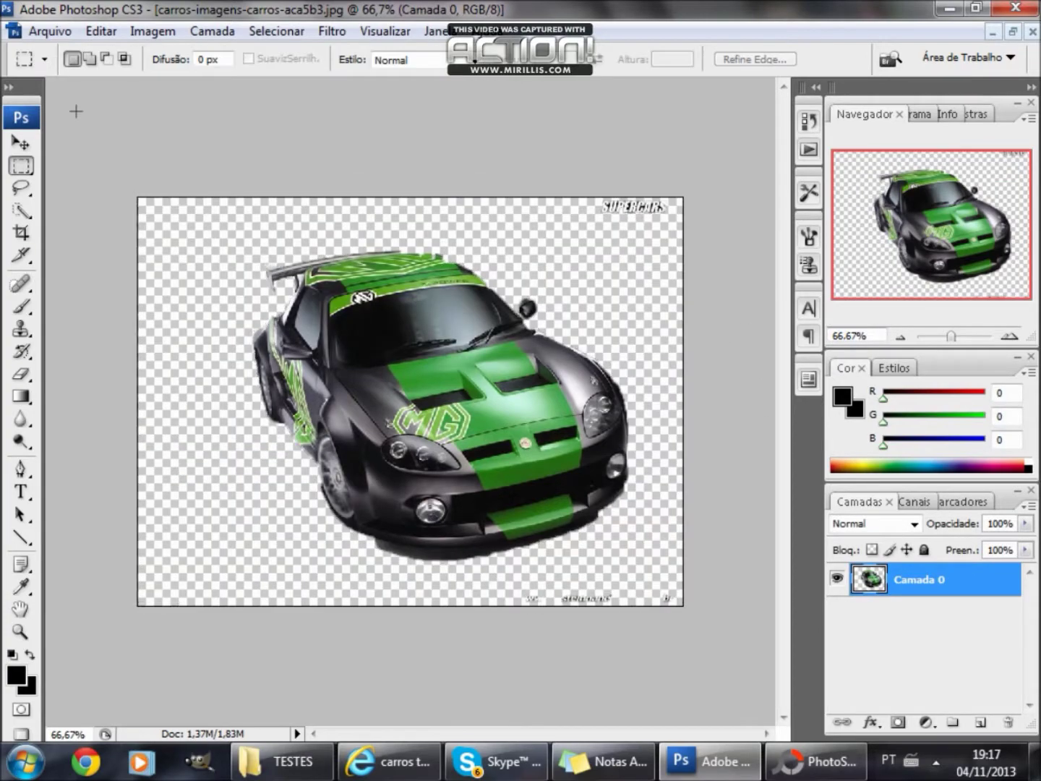
- Save the MG cutout to the PNGsfund folder and close both the MG and orange McLaren pictures
click(50, 32)
click(87, 257)
click(924, 474)
click(587, 390)
click(1033, 32)
click(524, 305)
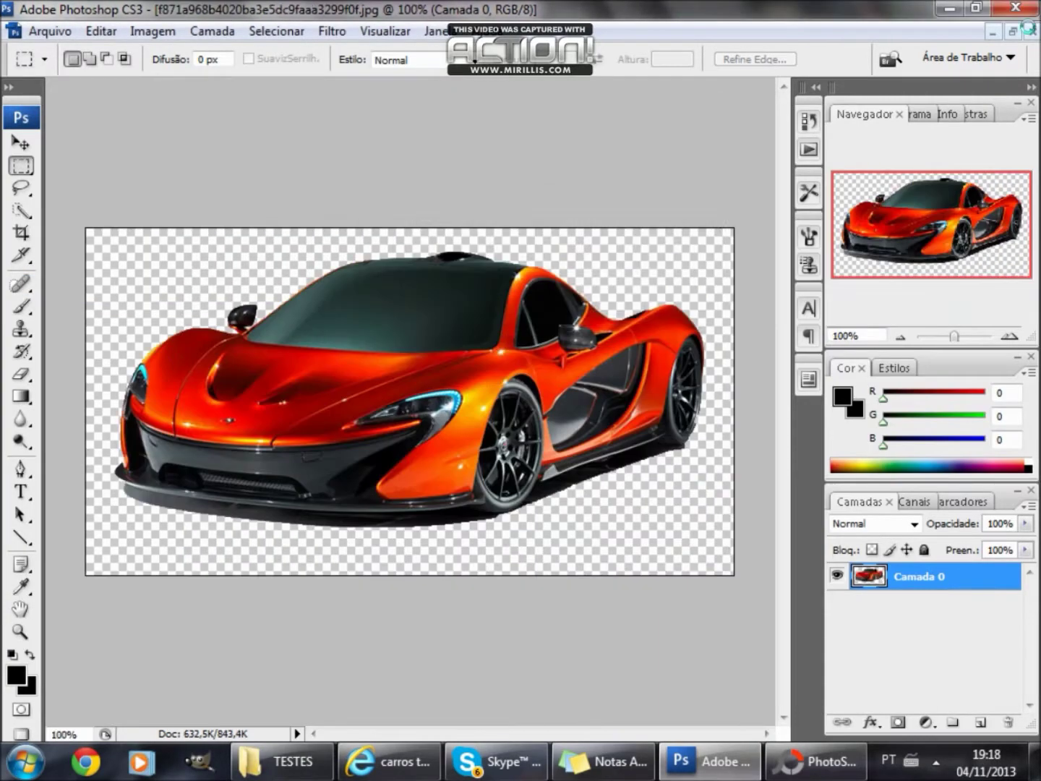
click(1032, 31)
- Switch to the TESTES folder and arrange its images by day (Dia)
click(282, 761)
scroll(934, 478, up, 10)
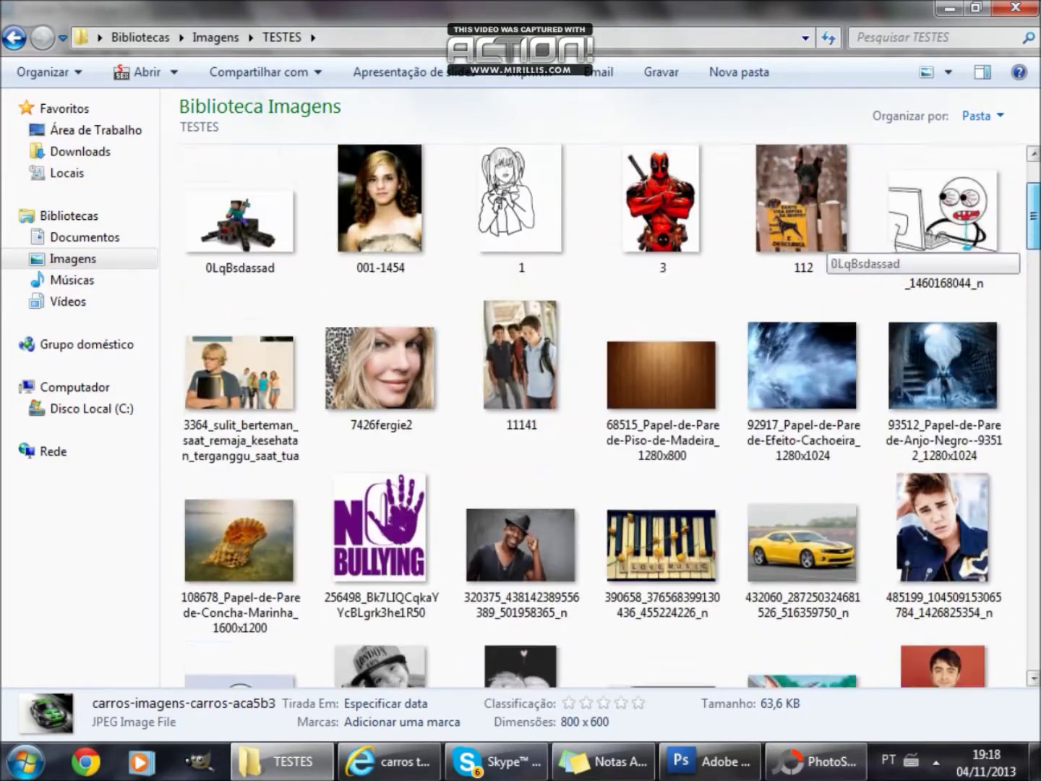
drag(1035, 217, 1034, 197)
scroll(430, 435, down, 6)
click(995, 121)
click(933, 195)
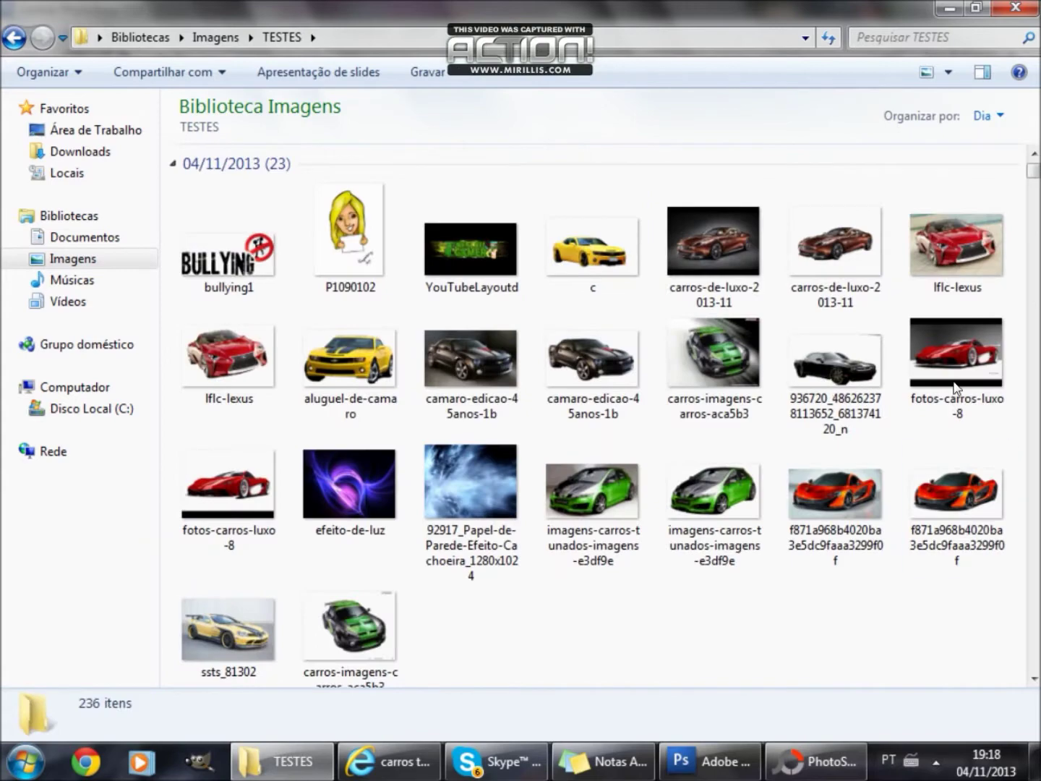
- Open the yellow Mercedes picture ssts_81302 in Photoshop and minimize the folder window
drag(229, 628, 578, 463)
click(282, 761)
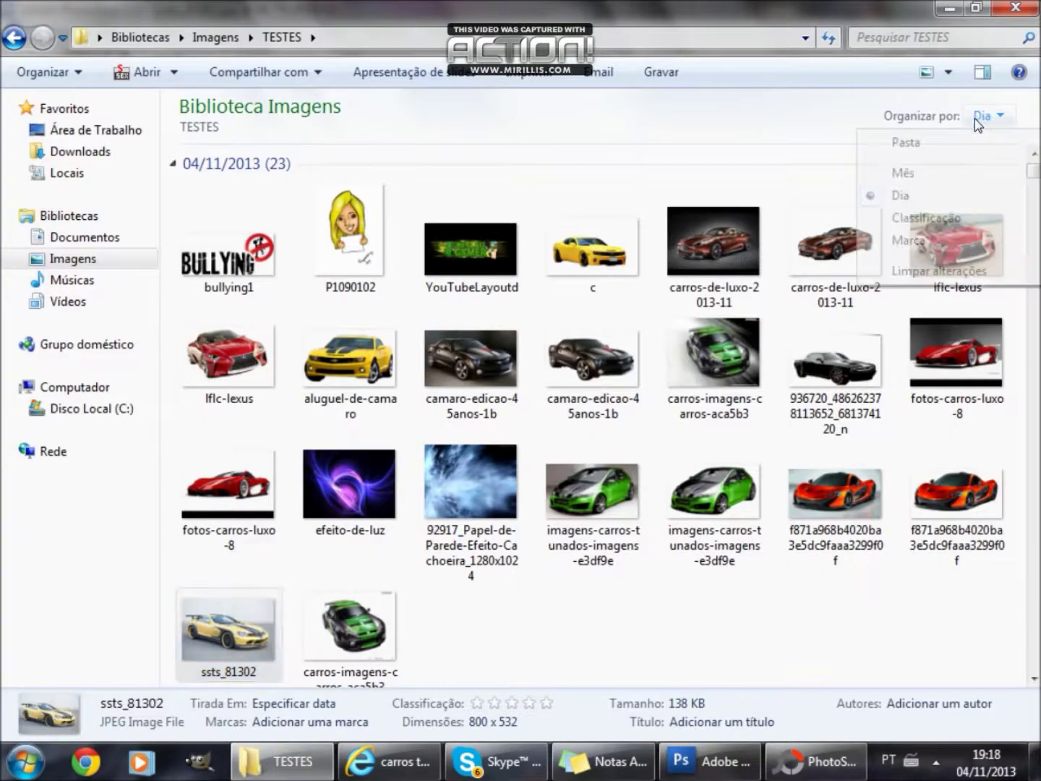
click(949, 9)
- Select the wall and asphalt around the yellow Mercedes with Quick Selection, leaving the car out
click(22, 211)
drag(214, 266, 244, 267)
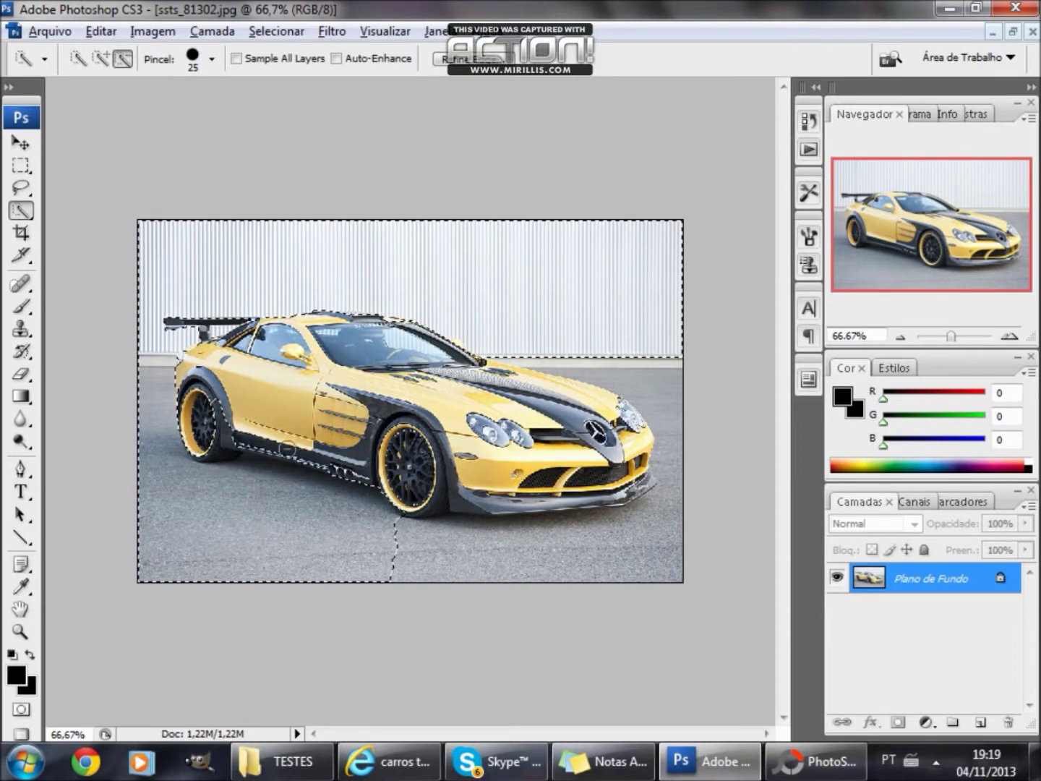
drag(231, 439, 616, 544)
alt+click(452, 489)
click(673, 438)
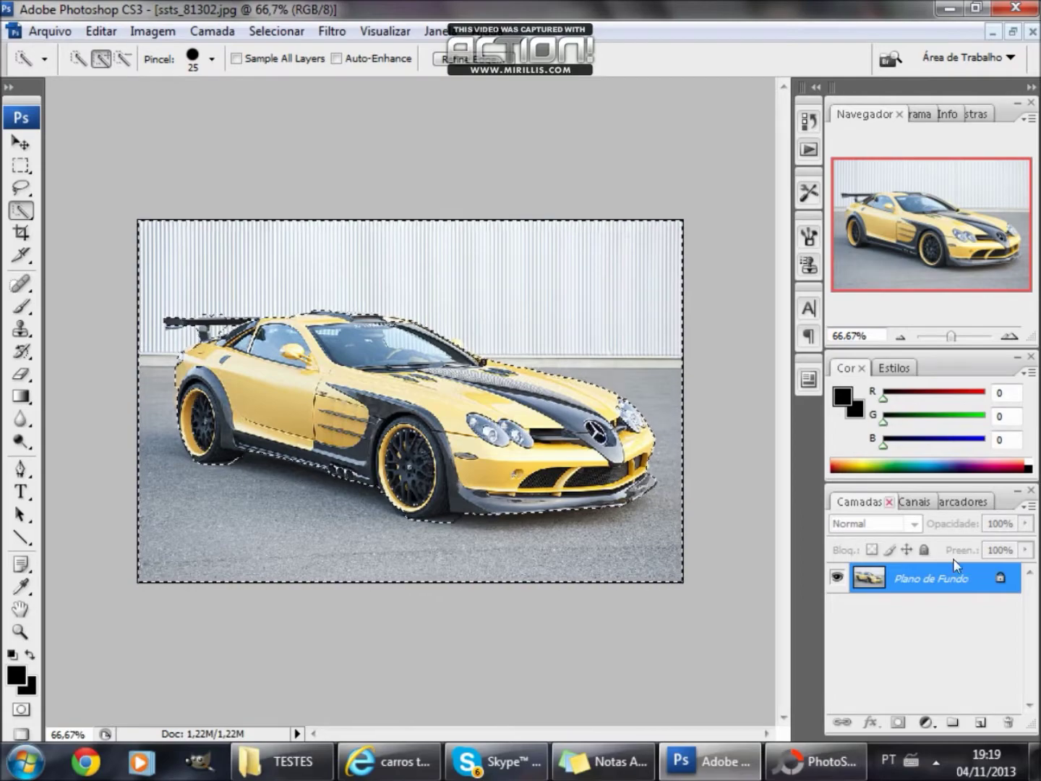
- Convert the background to a normal layer, erase the selected surroundings of the yellow Mercedes and save the cutout
double_click(934, 579)
click(726, 219)
key(Delete)
click(20, 165)
click(141, 184)
click(50, 31)
click(94, 289)
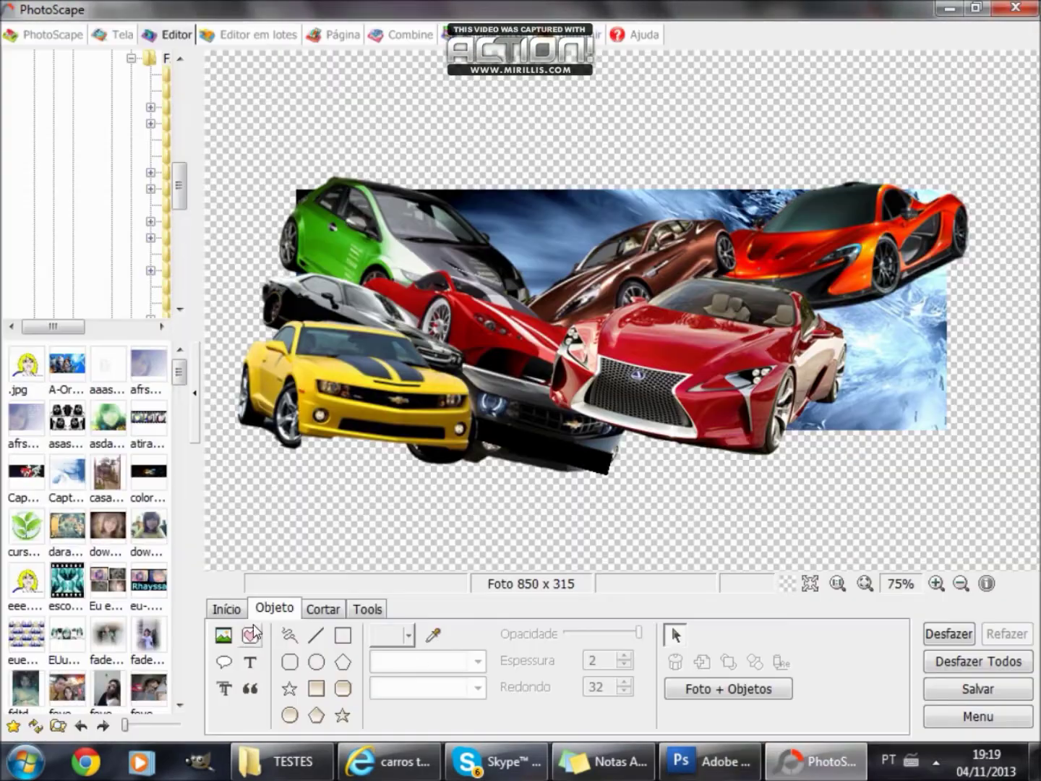
- Insert the carros-imagens-carros-aca5b3 cutout into the PhotoScape cover and place it at the upper middle, behind the other cars
click(225, 635)
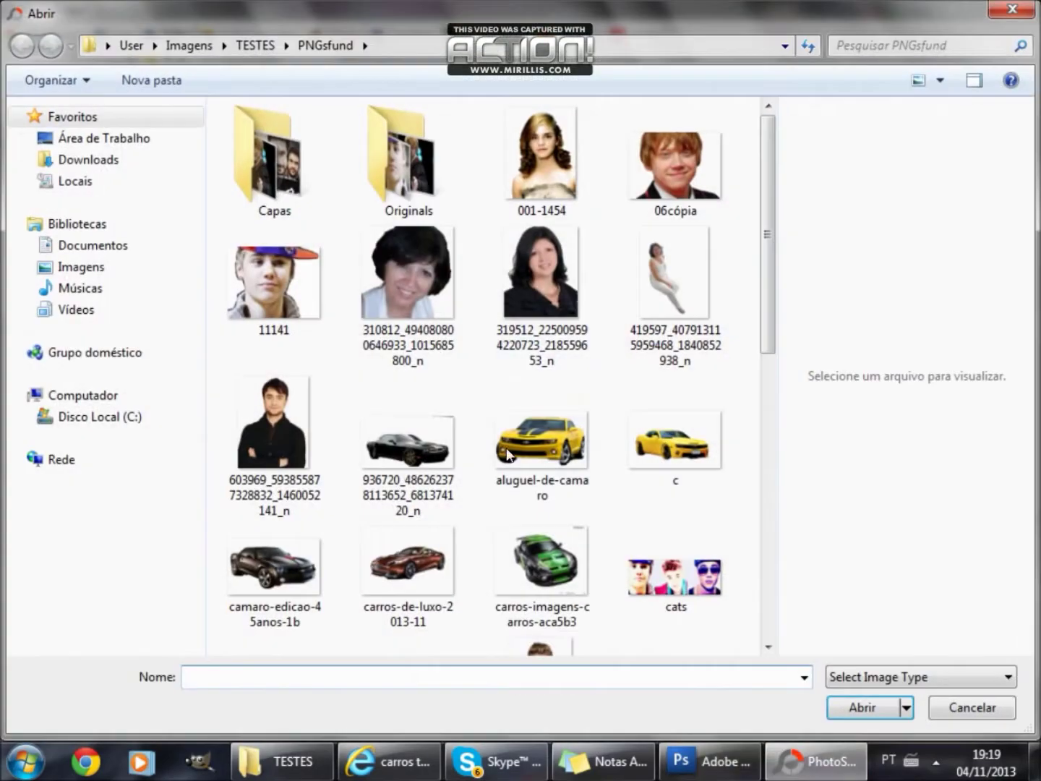
double_click(551, 560)
click(504, 535)
drag(648, 322, 578, 271)
right_click(578, 271)
click(589, 329)
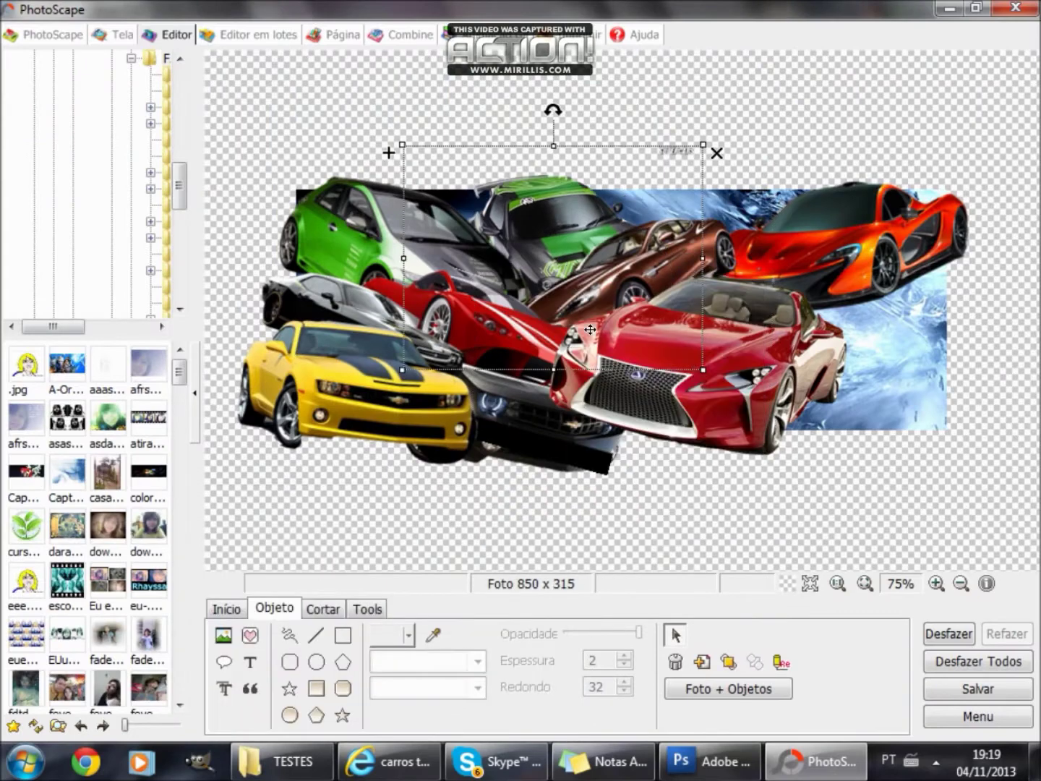
drag(517, 189, 467, 159)
- Insert the ssts_81302 cutout, mirror it and place it in the cover's lower-right corner behind the red Lexus
click(228, 635)
click(266, 612)
drag(771, 354, 783, 651)
click(543, 556)
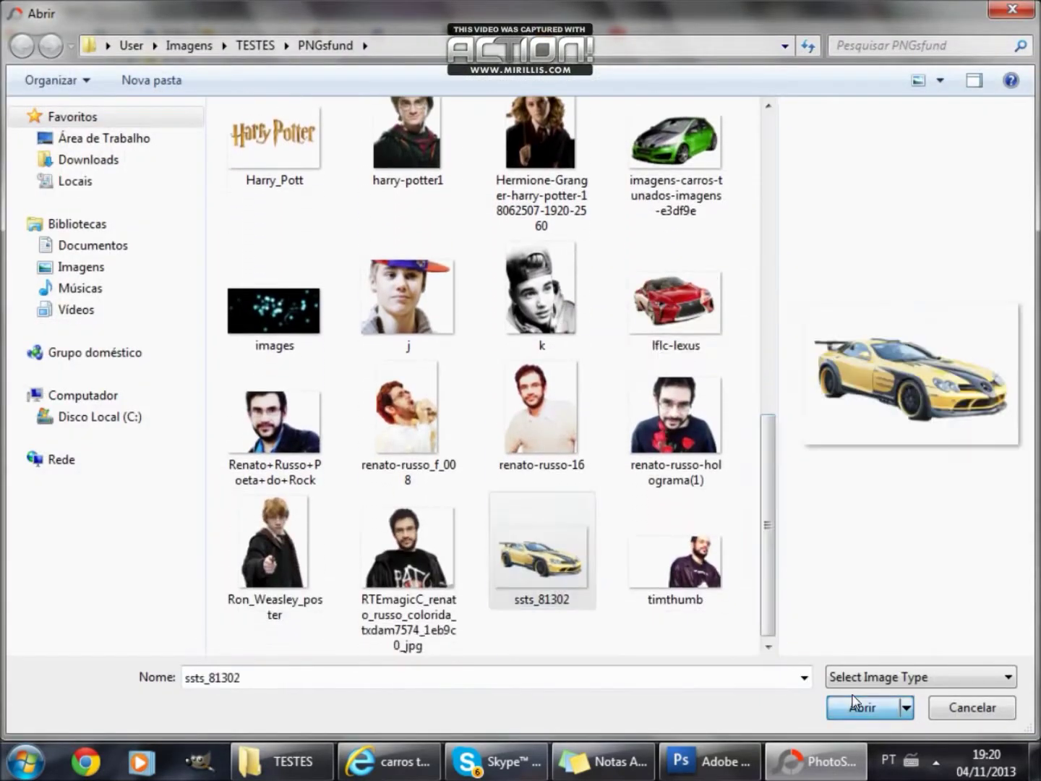
click(862, 707)
drag(603, 334, 852, 416)
right_click(856, 407)
click(886, 690)
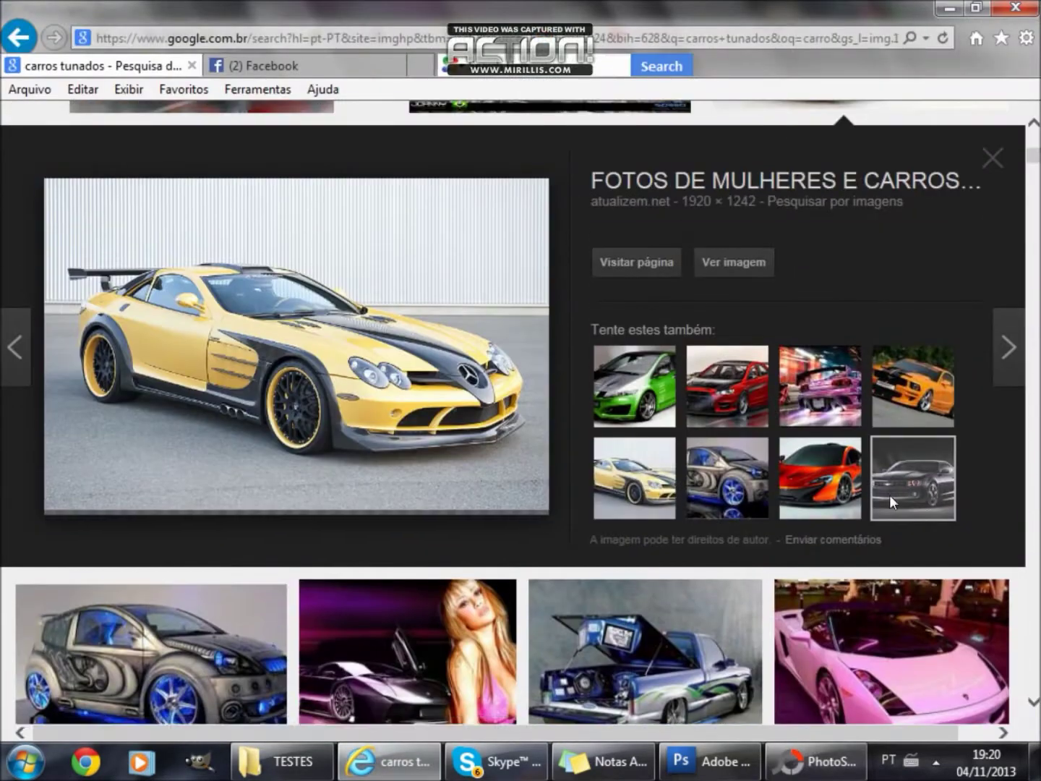
click(890, 499)
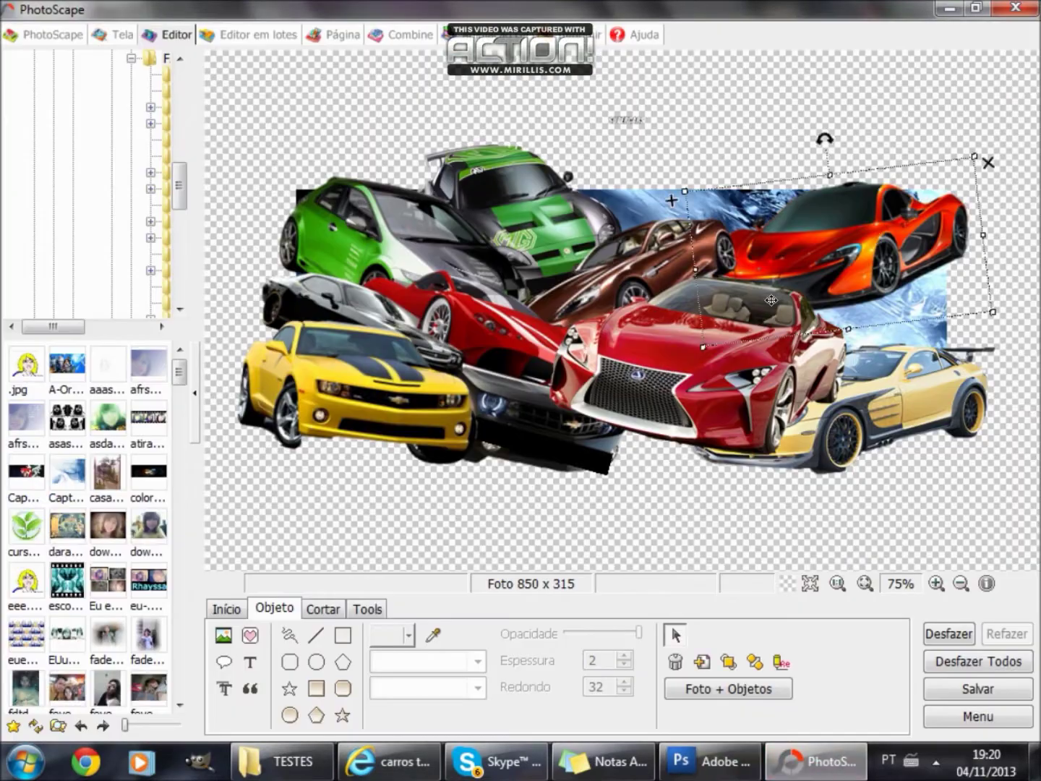
- Move the orange McLaren down and left, nearer the red Lexus, and bring it to the front
drag(771, 300, 715, 332)
right_click(777, 250)
click(799, 288)
- Bring the red Lexus to the front, slightly farther left, and shift the yellow Mercedes left to close the gap
click(680, 370)
right_click(681, 372)
click(717, 408)
drag(874, 354, 820, 362)
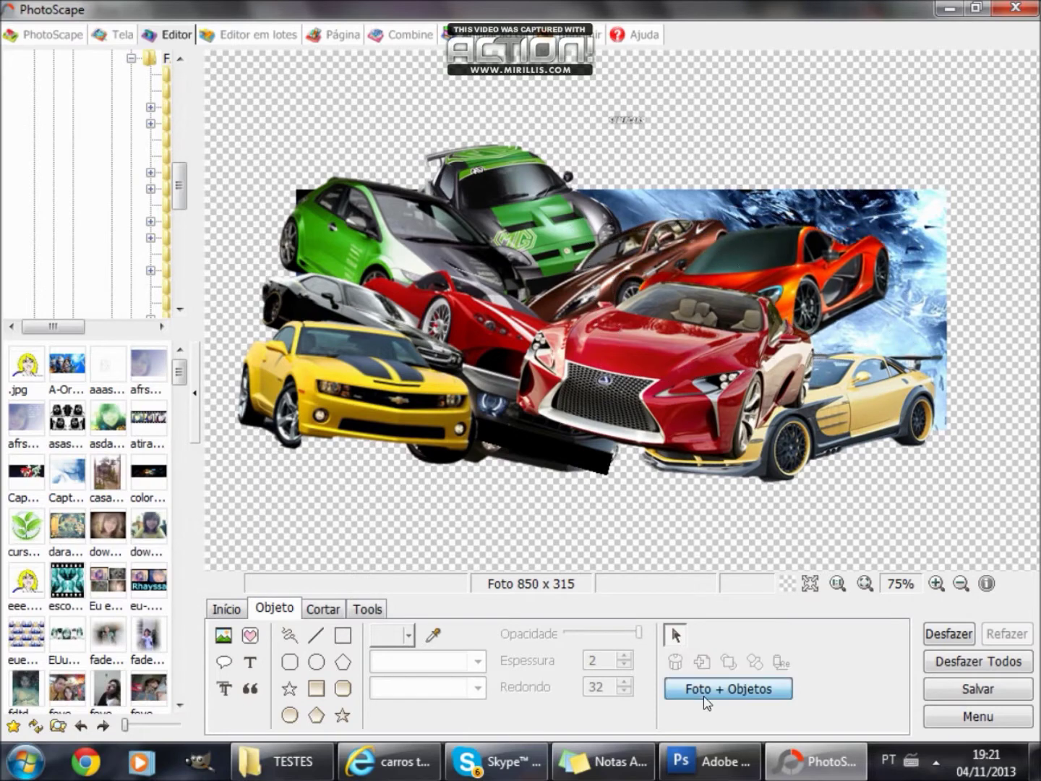
- Merge the car objects into the cover photo and apply a brightness and colour adjustment to it
click(703, 690)
click(226, 609)
click(636, 714)
click(562, 715)
click(562, 714)
mouse_move(723, 306)
click(876, 283)
- Try several sharpening levels on the merged cover and undo them
click(814, 662)
click(838, 658)
click(814, 663)
click(875, 661)
key(ctrl+z)
key(ctrl+z)
click(813, 662)
click(860, 637)
key(ctrl+z)
click(815, 662)
- Apply brightness, colour and filter effects to the merged cover for stronger contrast and a soft light vignette
click(563, 715)
mouse_move(686, 263)
click(885, 304)
click(696, 710)
mouse_move(755, 180)
click(643, 410)
click(270, 462)
click(762, 444)
click(696, 712)
click(588, 699)
click(563, 714)
click(850, 260)
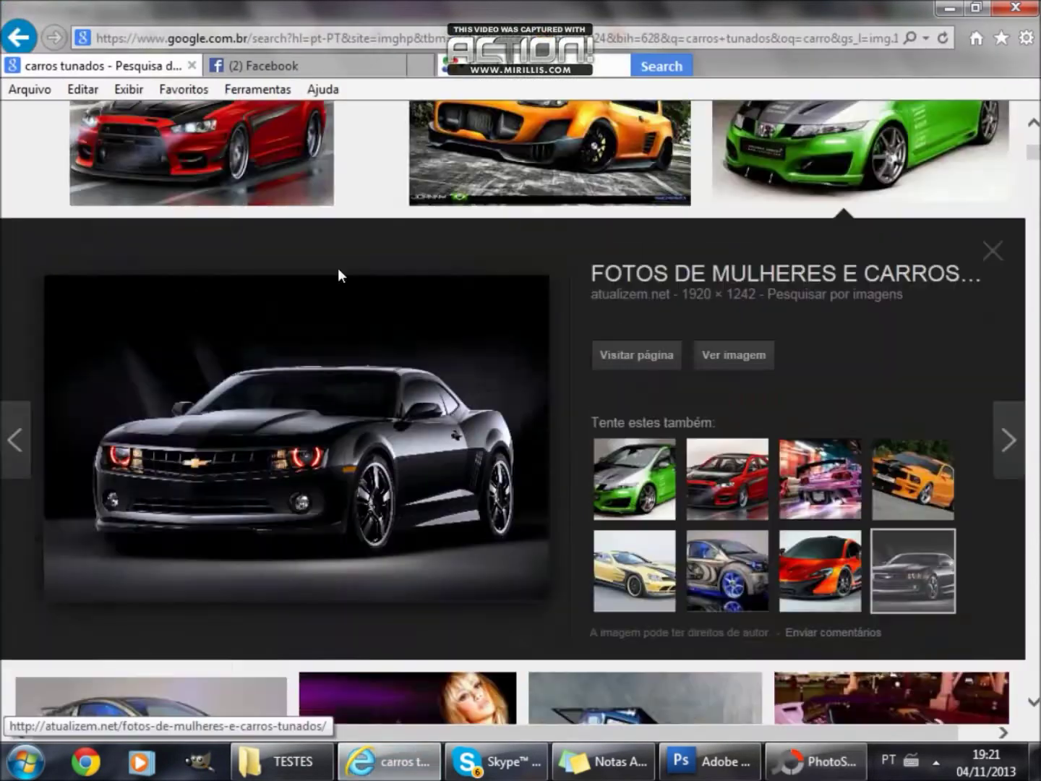
click(264, 65)
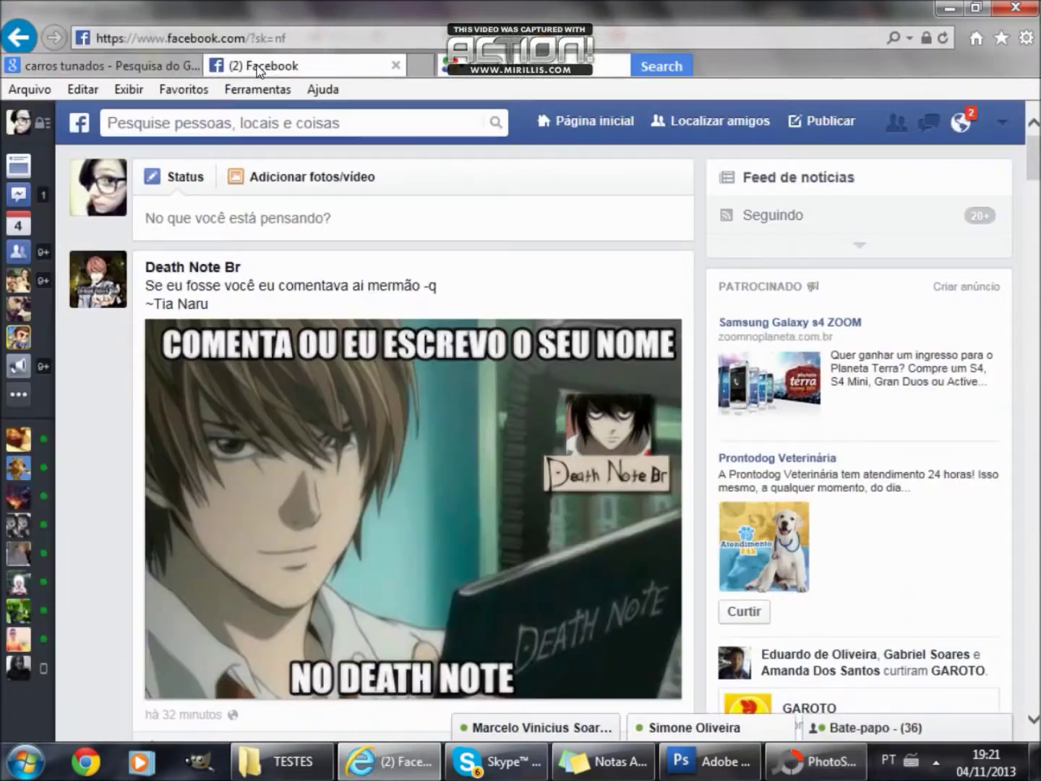
scroll(245, 433, down, 2)
scroll(246, 652, down, 5)
- Search Google Images for "carros antigos" and narrow the search to "carros antigos classicos"
click(107, 65)
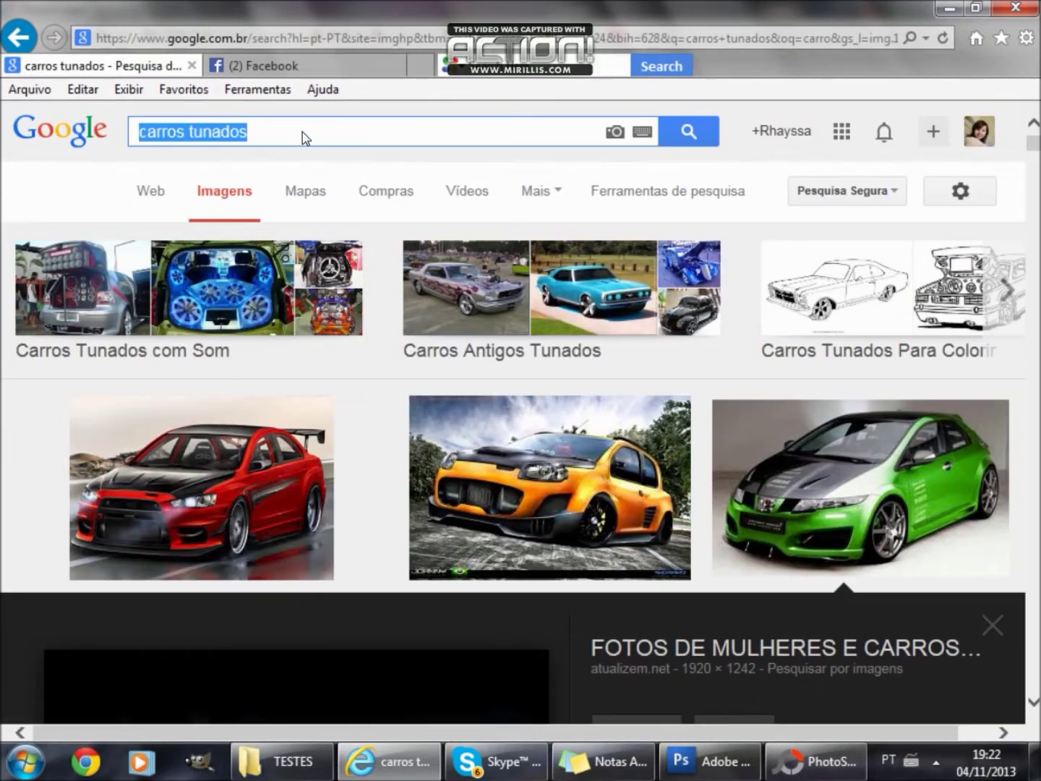
text(carros antigos)
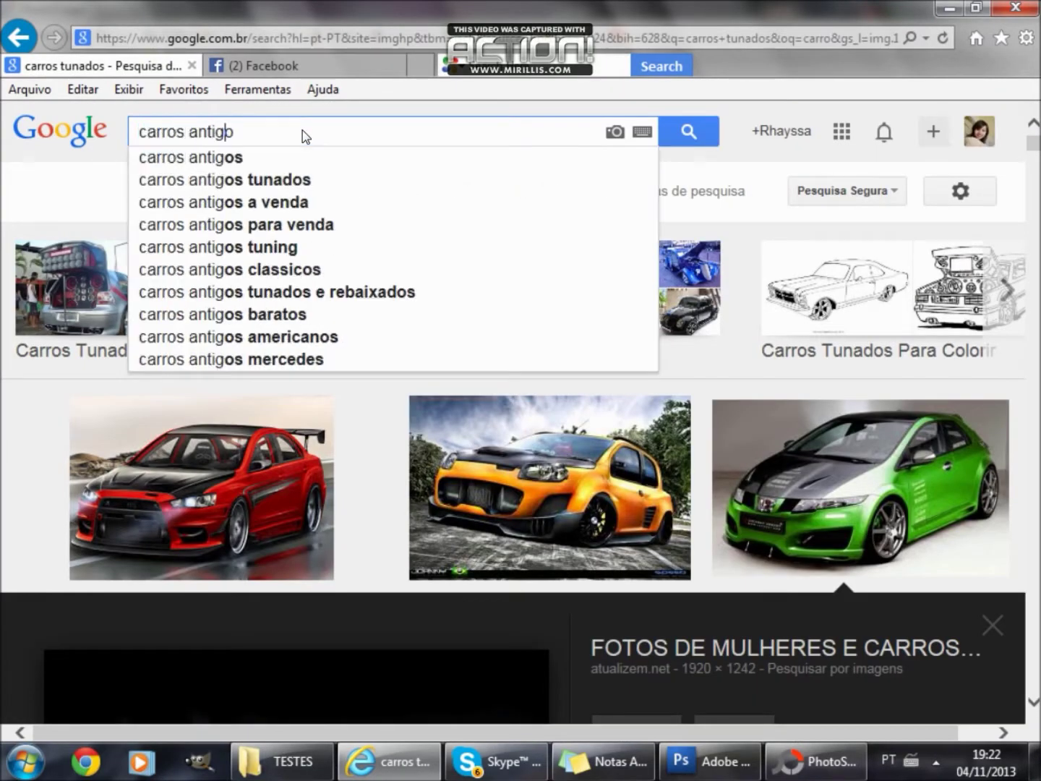
key(Return)
click(216, 296)
click(638, 456)
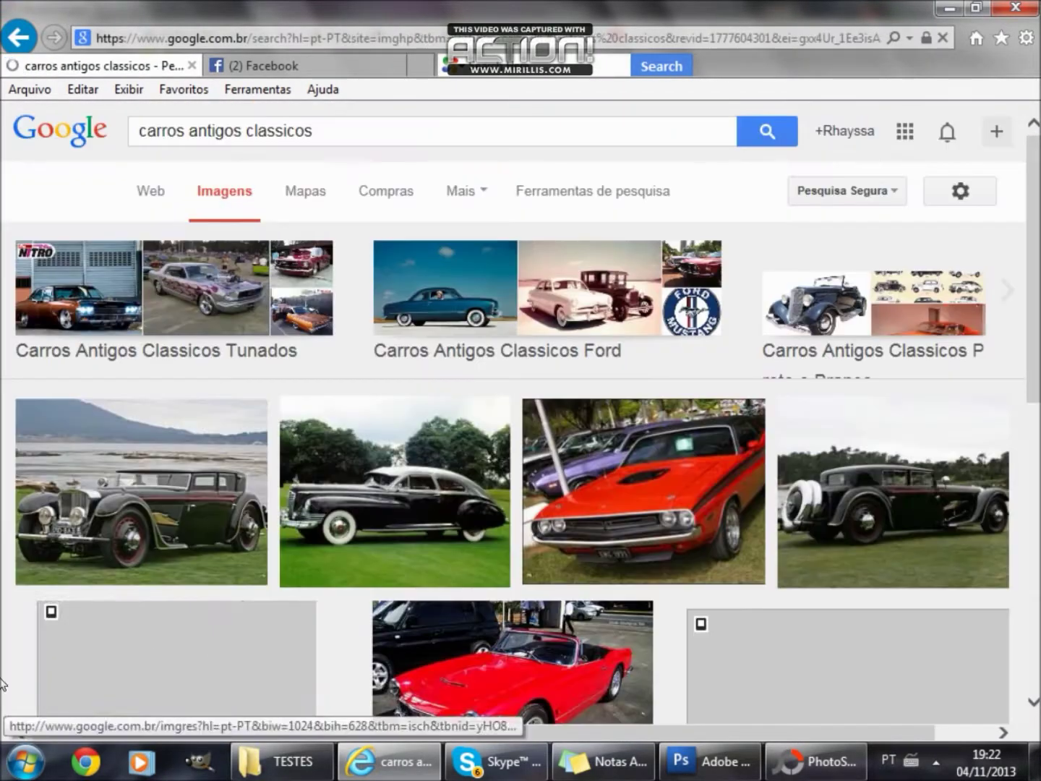
- Open the silver classic Porsche convertible from the image results and save the picture
scroll(341, 499, down, 2)
scroll(186, 504, down, 5)
click(816, 760)
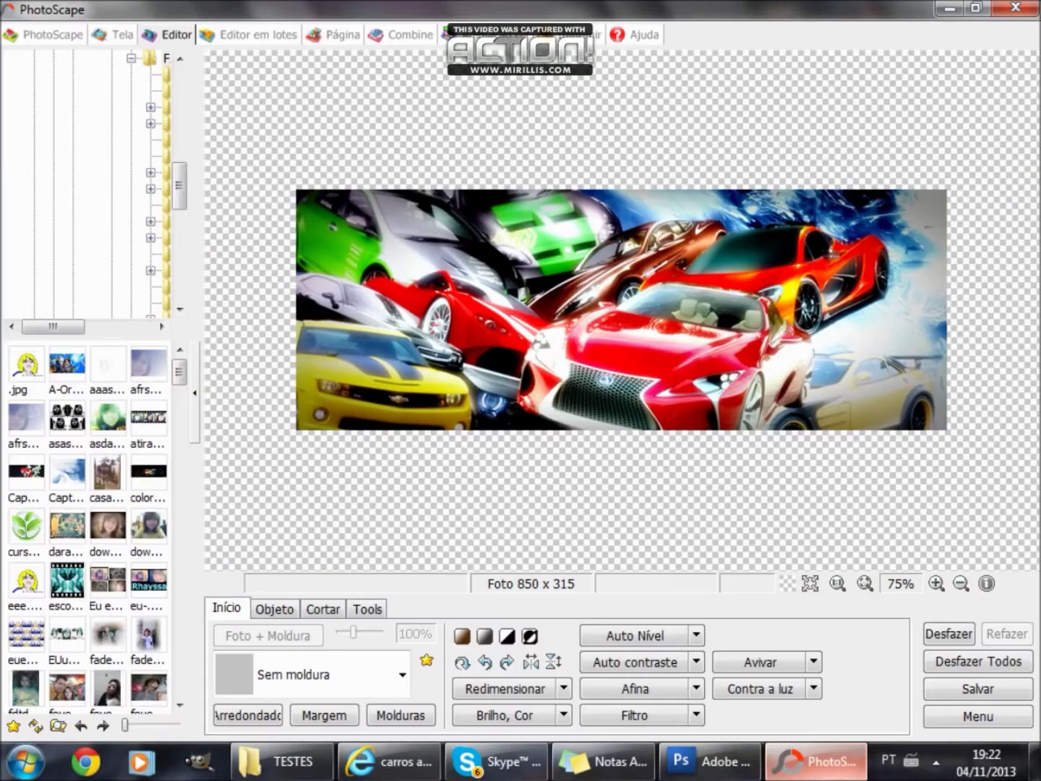
click(386, 760)
scroll(308, 433, up, 5)
scroll(307, 433, down, 10)
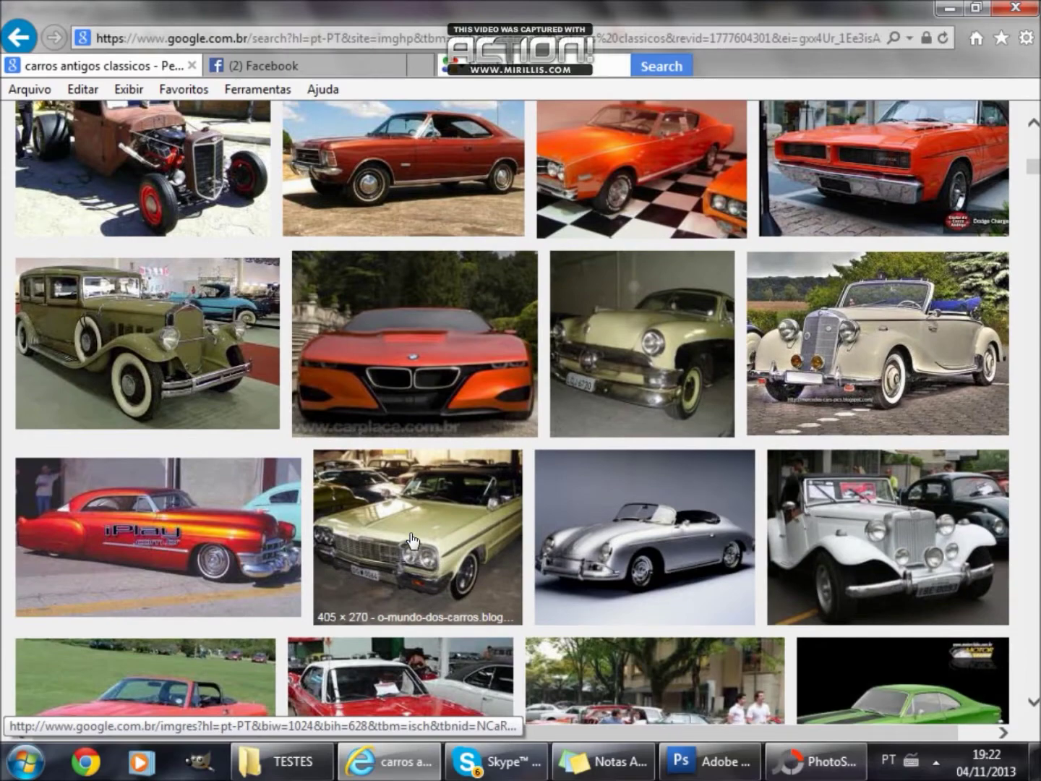
click(660, 506)
right_click(304, 507)
right_click(297, 631)
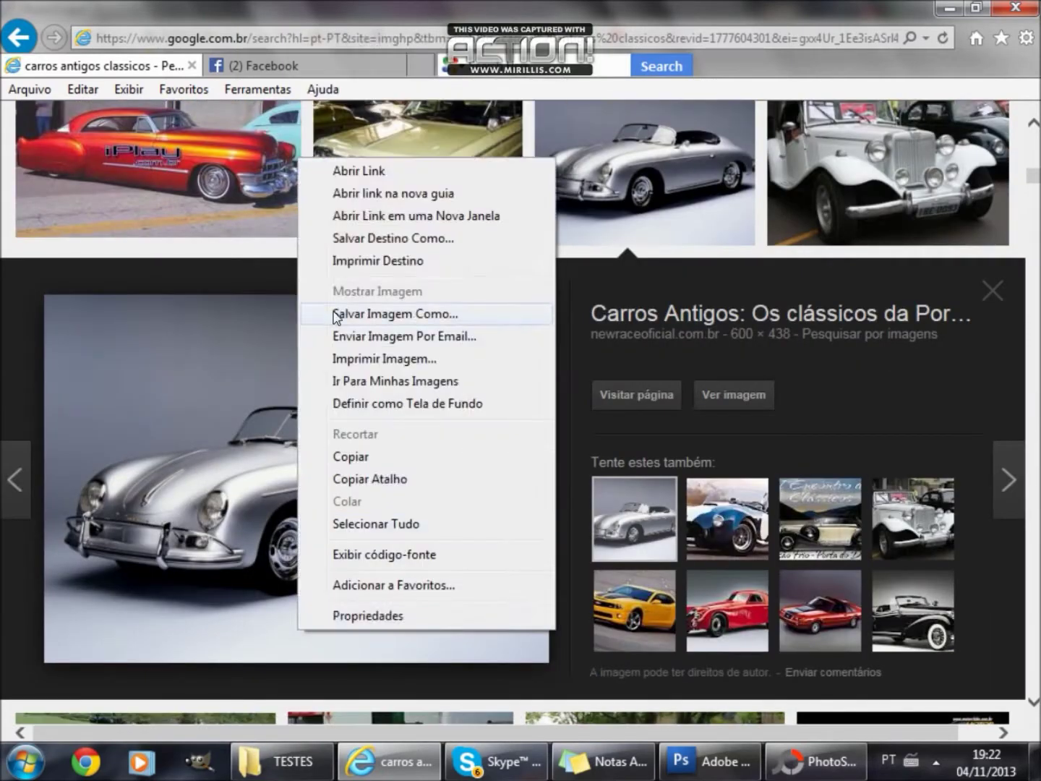
click(337, 315)
- Find the saved Porsche-356 picture in the TESTES folder and open it in Photoshop
click(282, 762)
scroll(799, 514, down, 20)
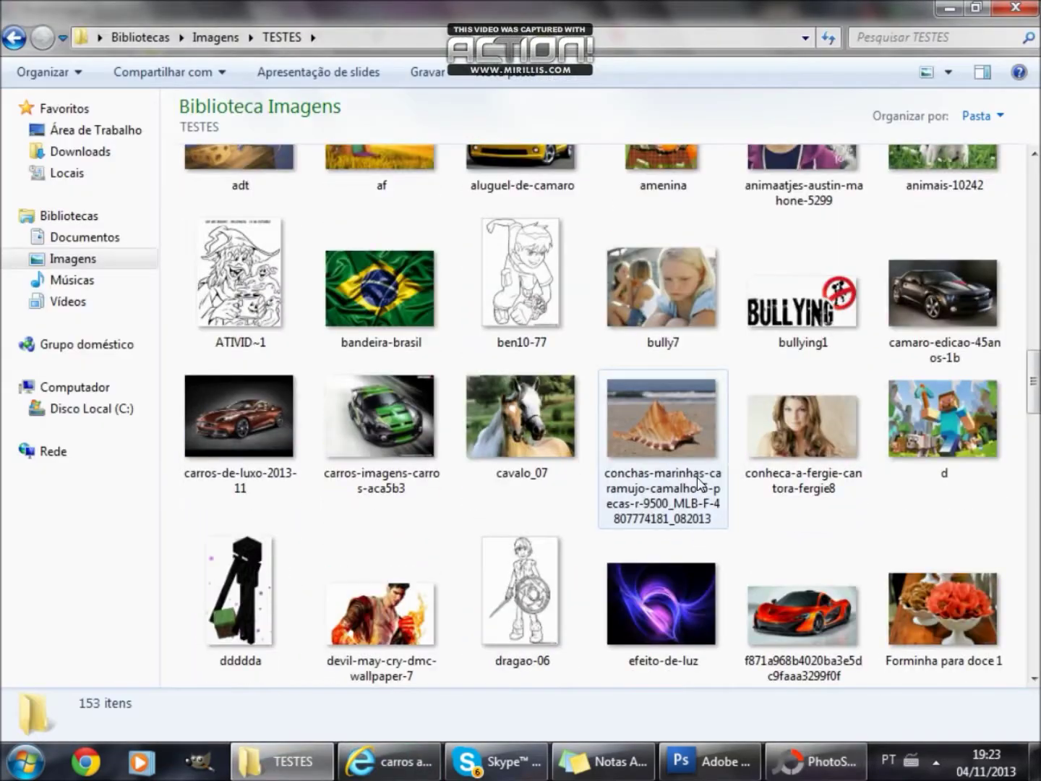
scroll(697, 476, down, 10)
scroll(338, 620, up, 12)
mouse_move(337, 621)
mouse_down()
mouse_move(686, 755)
mouse_move(433, 433)
mouse_up()
- Quick-select the background around the Porsche, convert the background layer to Camada 0, and delete the selected area, keeping the car's shadow
click(20, 211)
drag(146, 237, 108, 372)
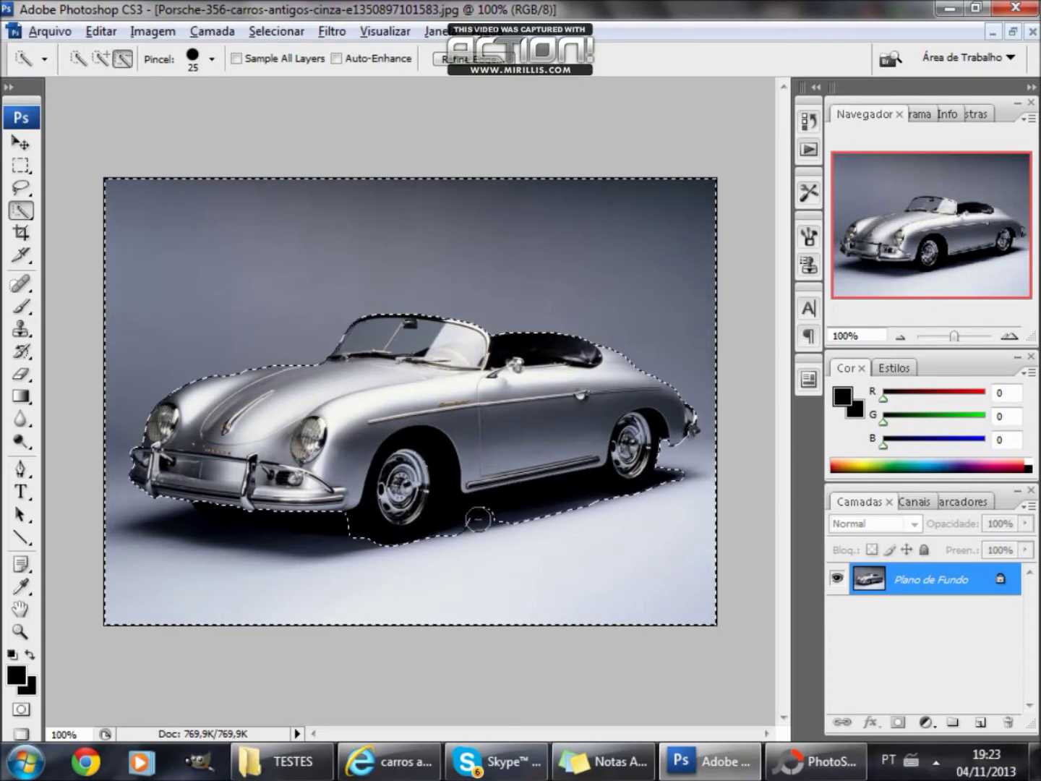
double_click(932, 579)
click(716, 230)
key(Delete)
key(ctrl+z)
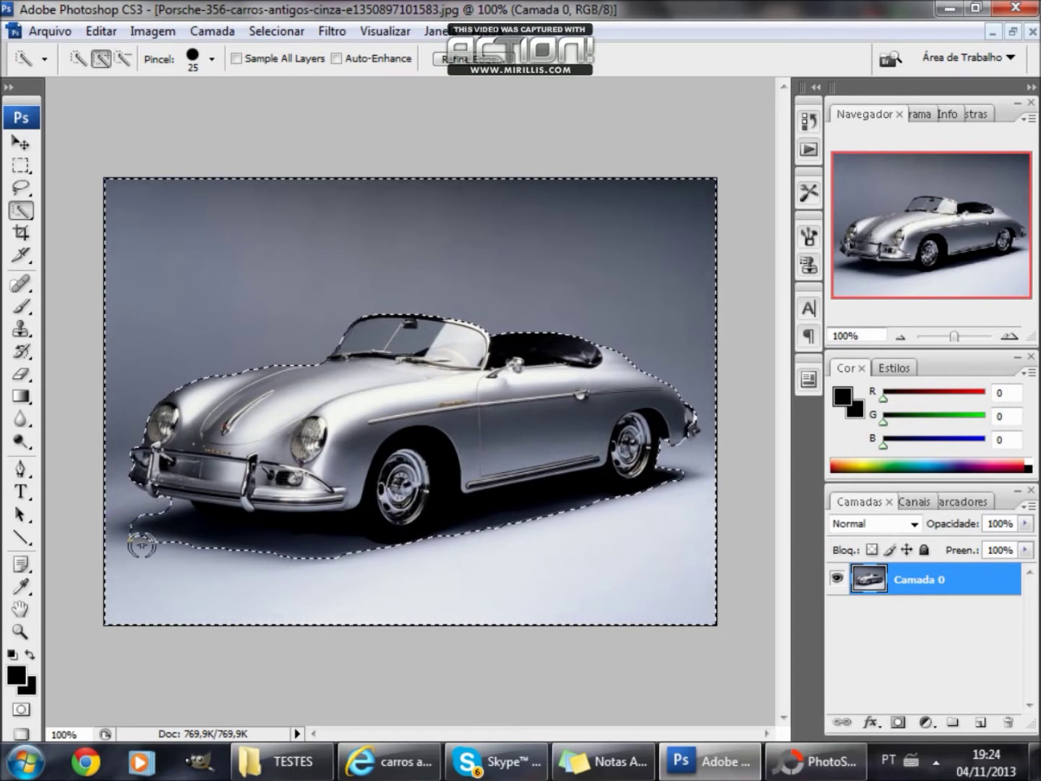
key(Delete)
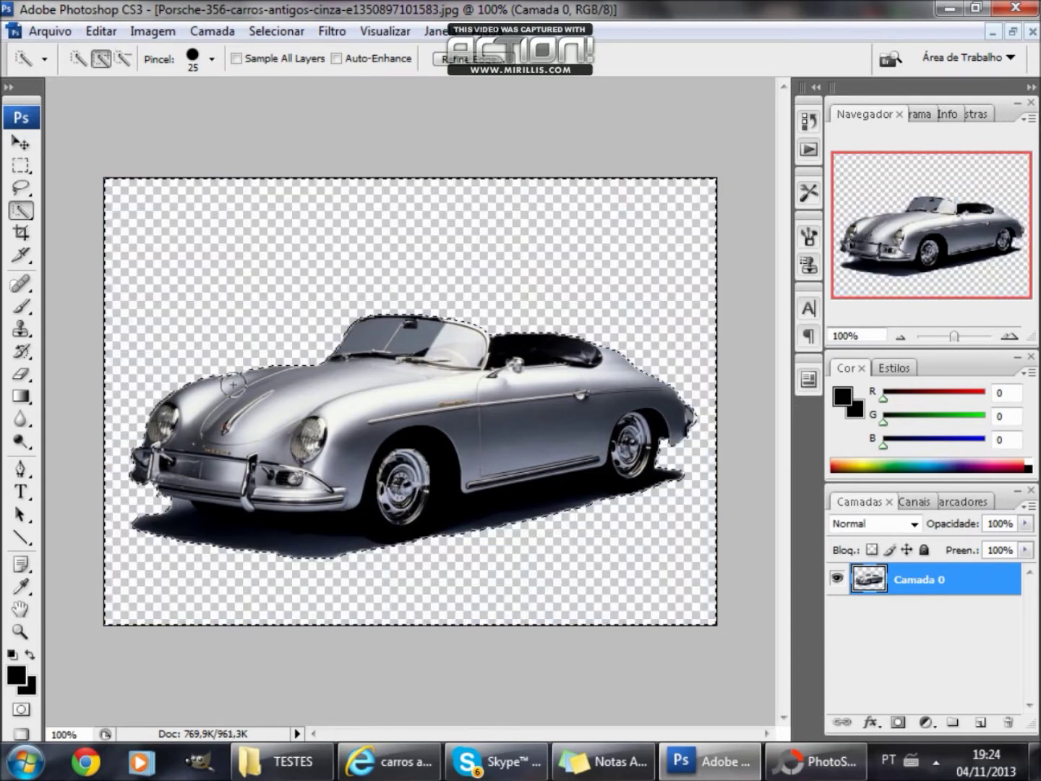
- Save the Porsche cutout as an image file
click(21, 166)
click(50, 31)
click(107, 282)
click(922, 471)
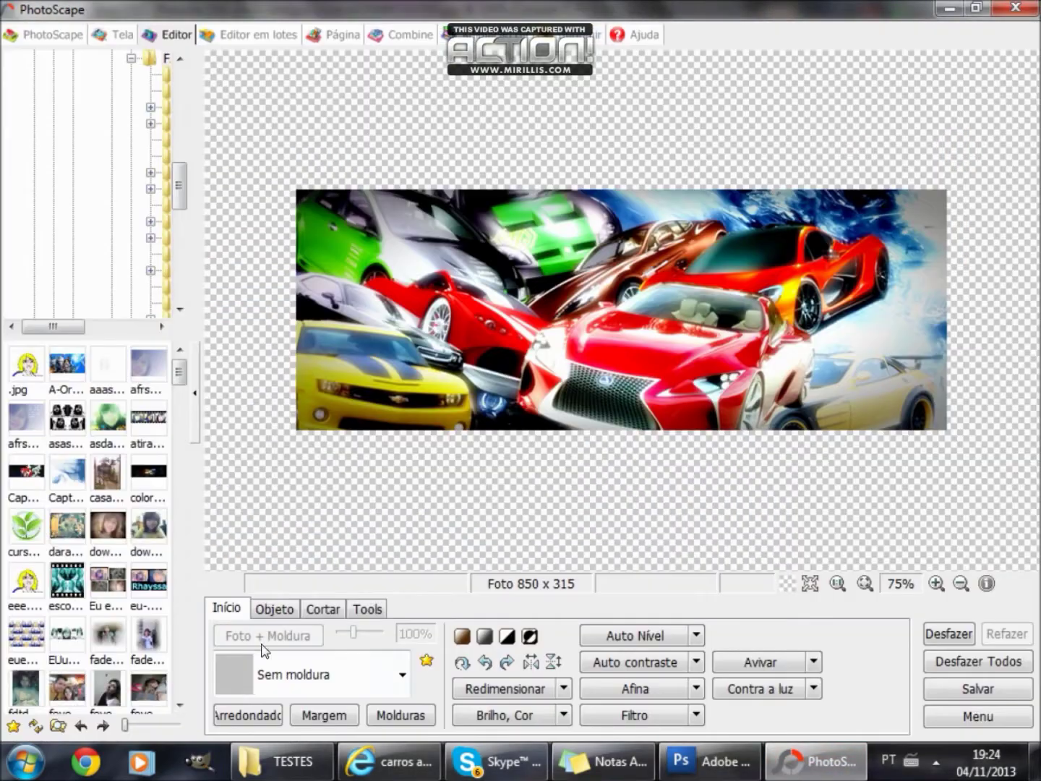
- Insert the Porsche cutout into the PhotoScape cover, try it over the right-hand cars, and delete it
click(276, 609)
click(226, 634)
drag(766, 304, 774, 614)
click(269, 342)
click(861, 707)
click(504, 536)
drag(641, 324, 877, 346)
key(Delete)
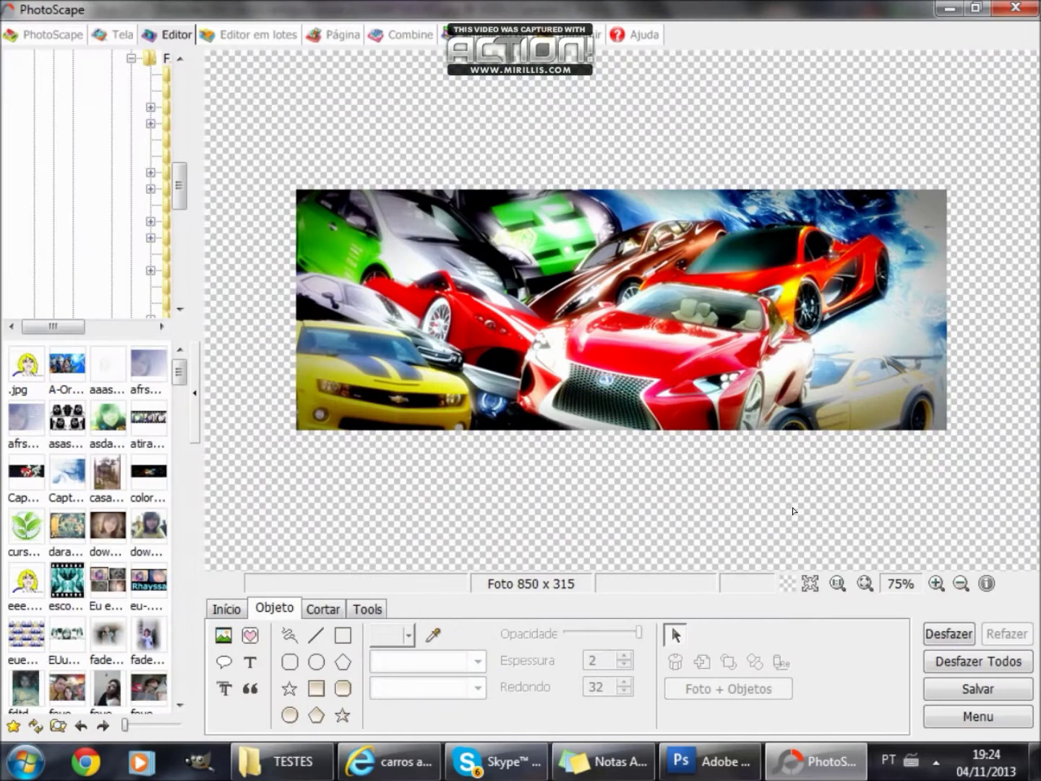
- Add the author's credit line as bold white Forte rich text, size 12, and place it in the cover's lower-left corner
click(232, 614)
click(275, 610)
click(321, 610)
click(276, 609)
click(224, 688)
click(323, 530)
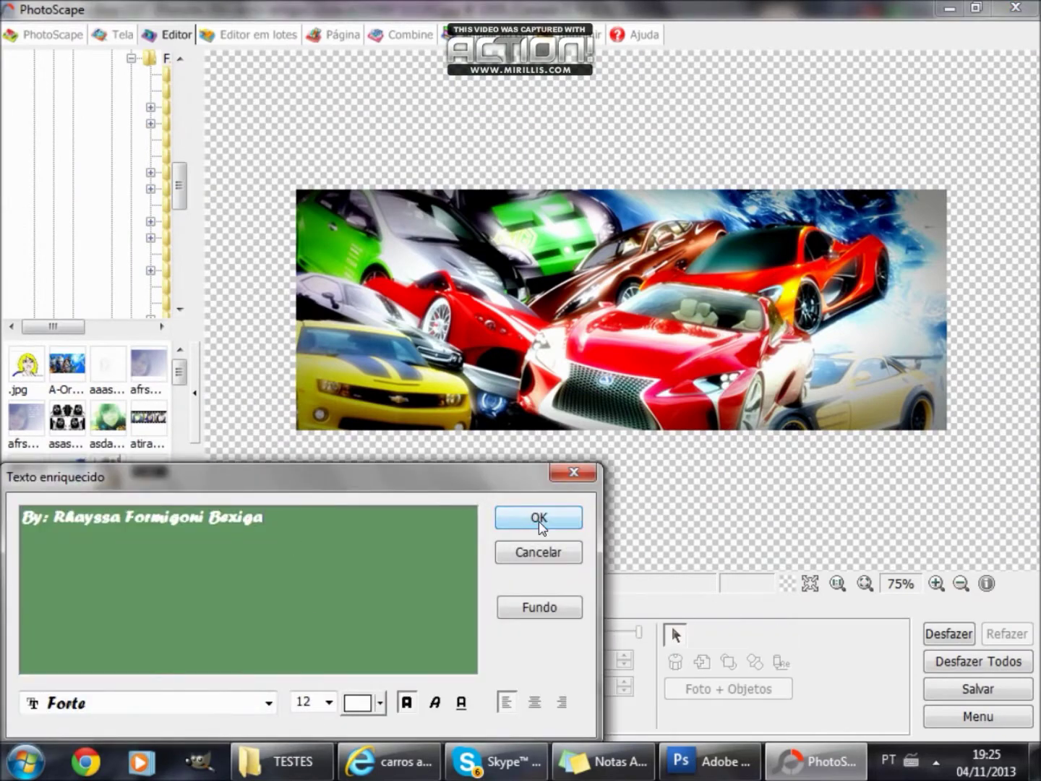
click(539, 524)
drag(542, 305, 396, 418)
- Set the credit line's text size to 14
double_click(382, 417)
click(327, 697)
click(300, 483)
click(535, 517)
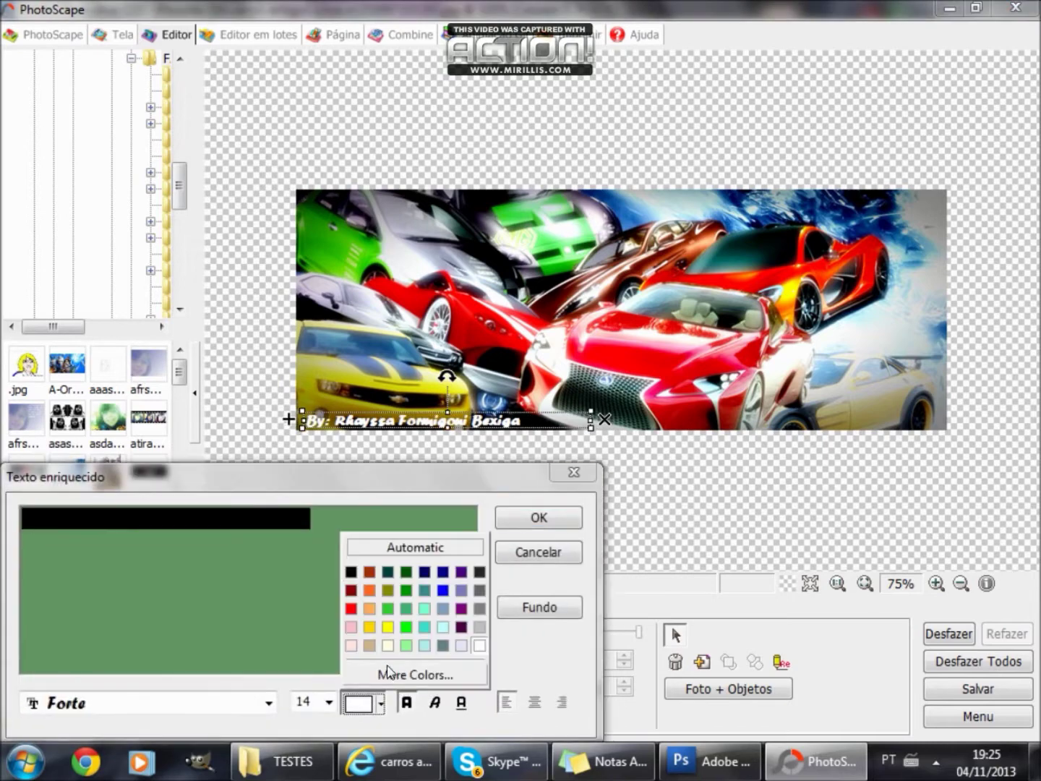
- Recolour the credit line pale cream and position it tight in the cover's lower-left corner
drag(427, 418, 840, 197)
double_click(840, 197)
click(362, 703)
click(416, 589)
click(537, 518)
drag(774, 201, 354, 420)
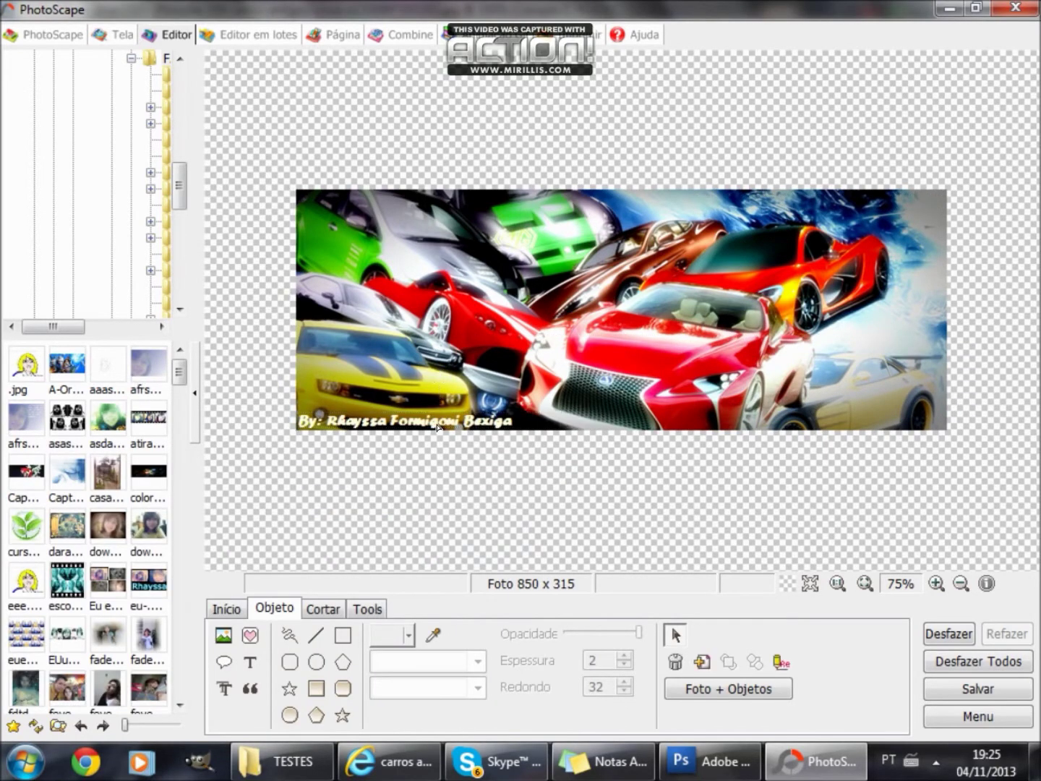
- Save the finished cover as the JPEG file Car in the TESTES > PNGsfund > Capas folder
click(975, 690)
click(348, 354)
click(189, 46)
drag(1028, 172, 1031, 217)
double_click(759, 166)
double_click(587, 185)
double_click(480, 167)
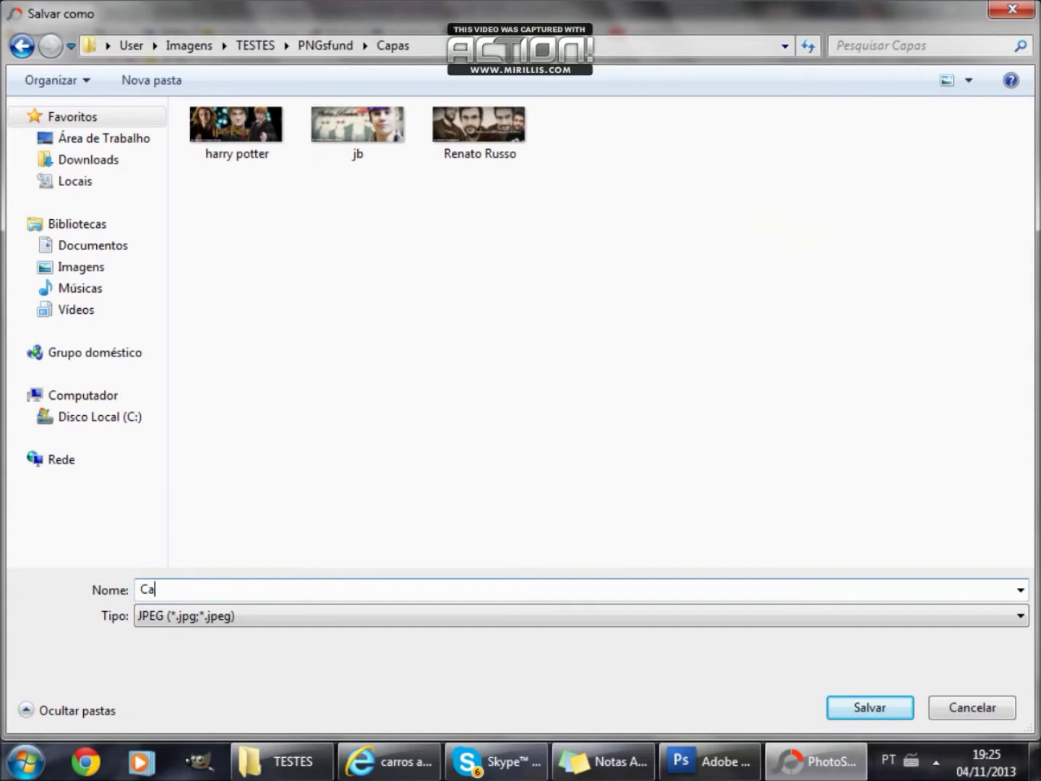
text(Car)
key(Return)
key(Return)
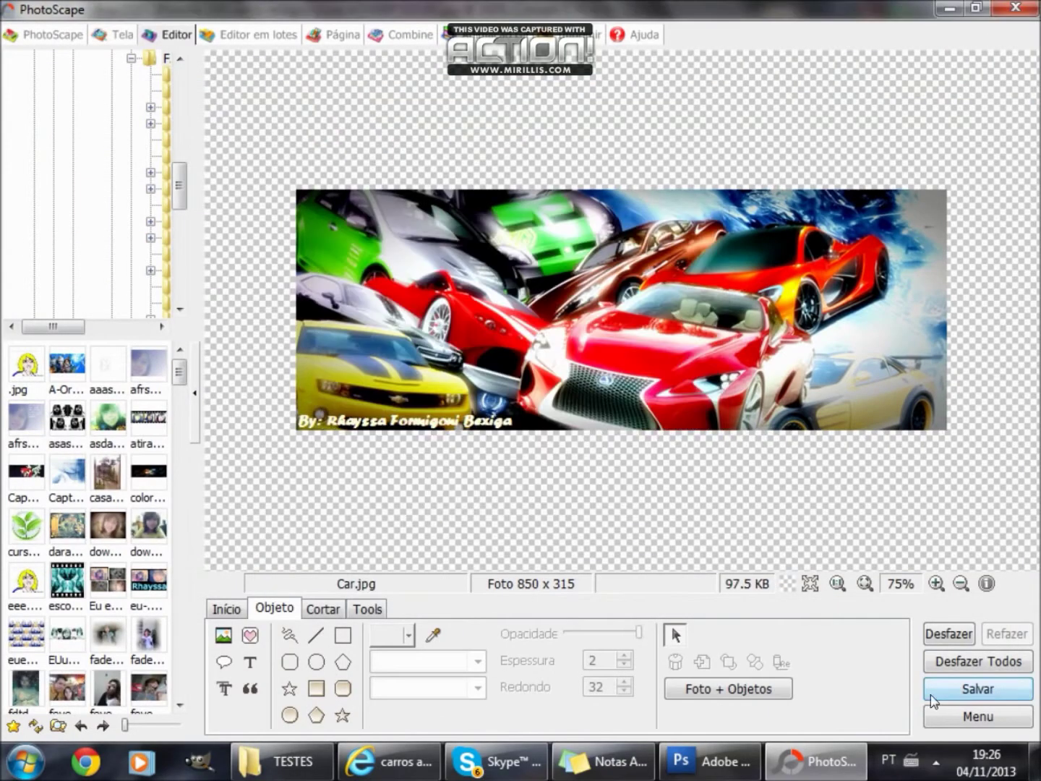
- Open the saved cover from the Capas folder in Autodesk SketchBook, examine the cars and credit line up close, and return to PhotoScape
click(289, 760)
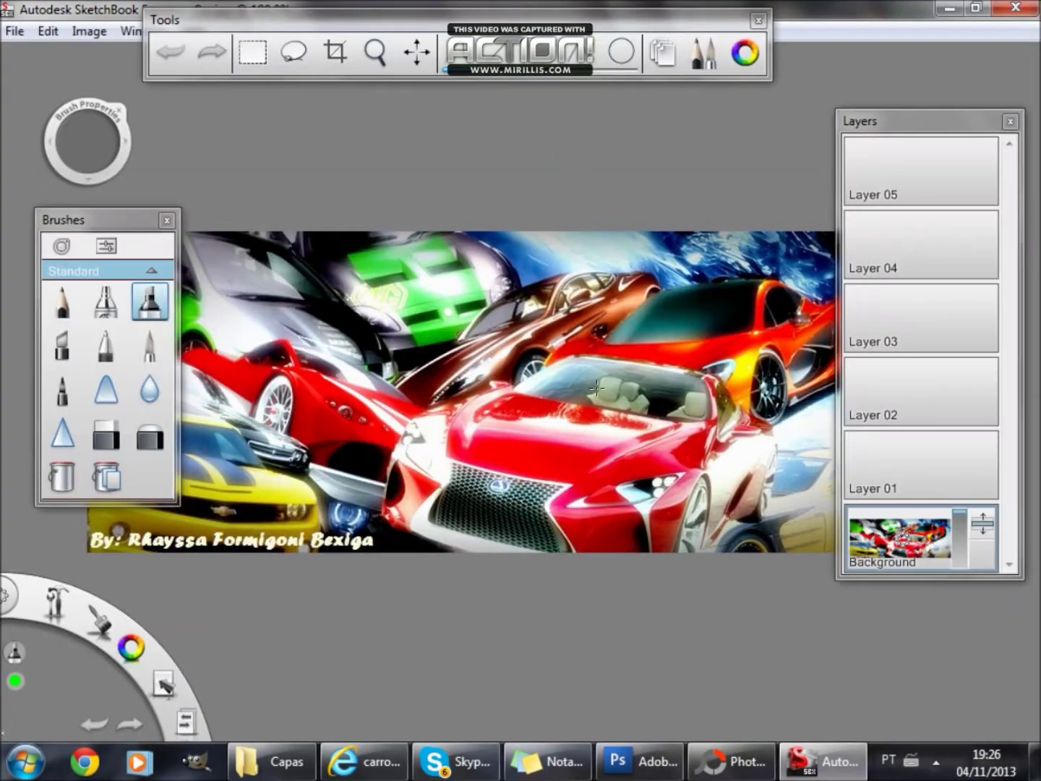
key(space)
drag(291, 564, 708, 527)
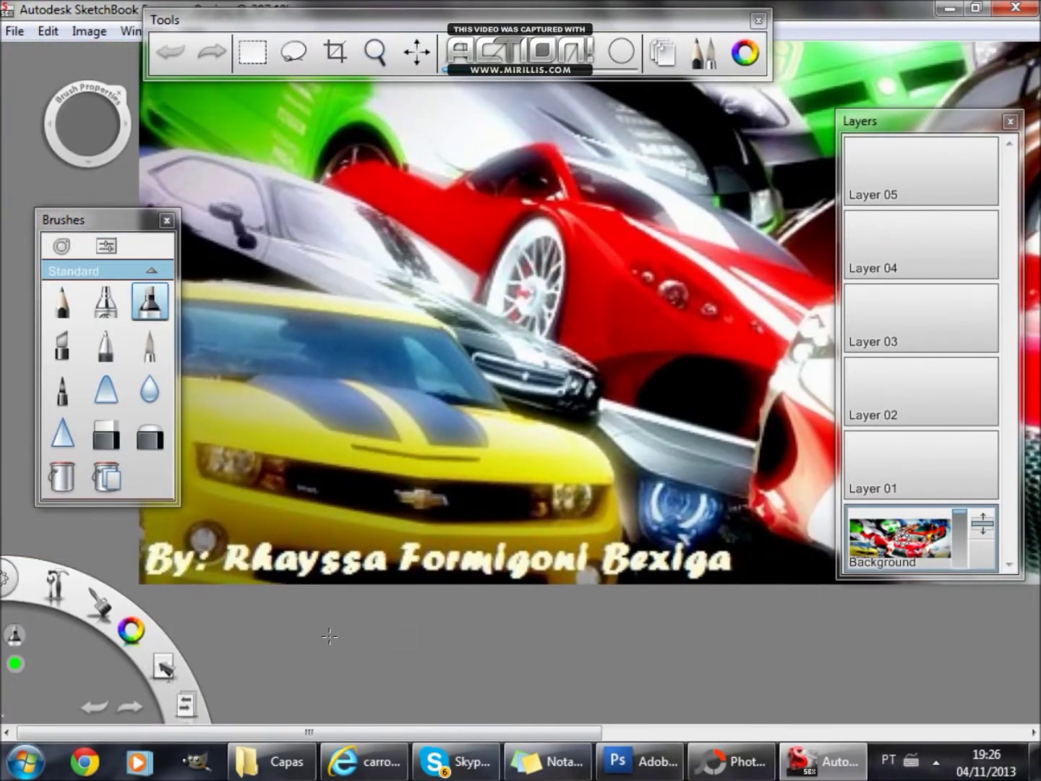
key(space)
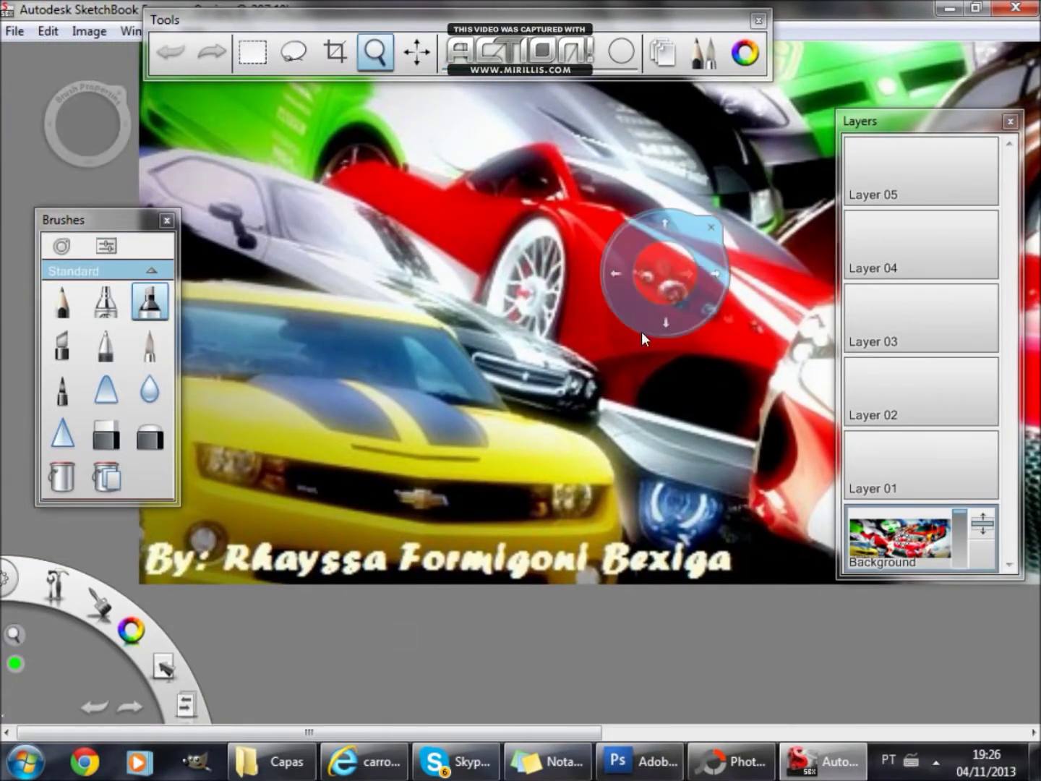
drag(641, 331, 602, 433)
key(space)
mouse_move(627, 328)
mouse_down()
mouse_move(495, 486)
mouse_move(499, 543)
mouse_move(546, 497)
mouse_up()
key(space)
key(space)
click(781, 772)
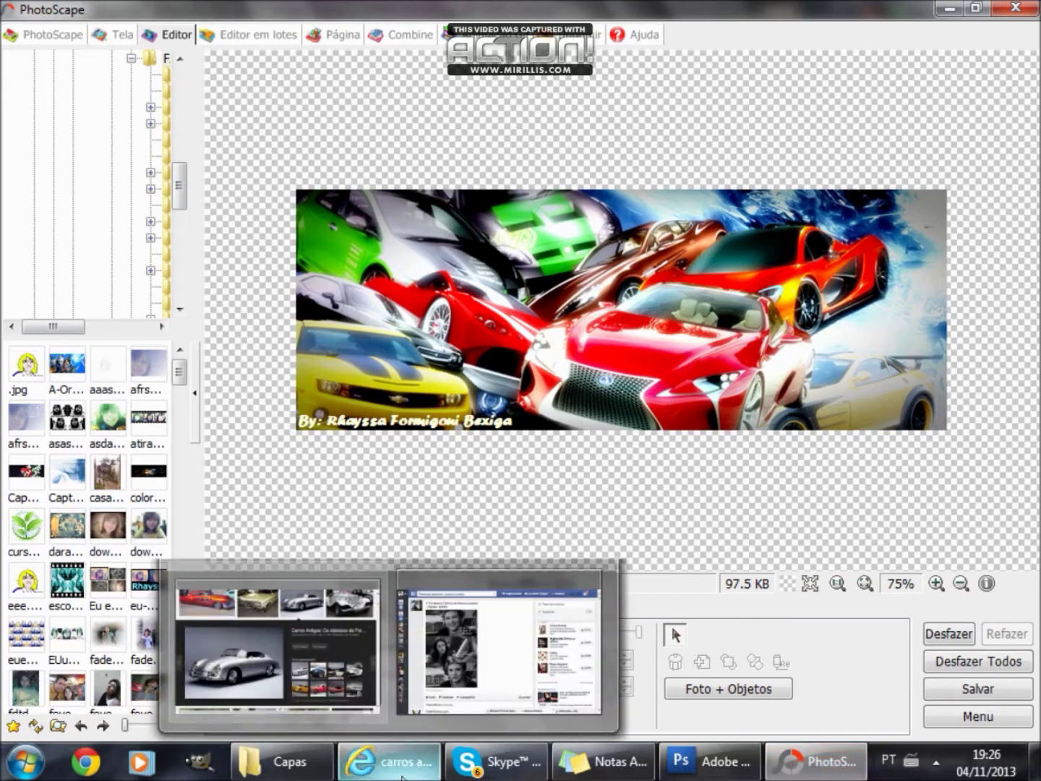
click(936, 759)
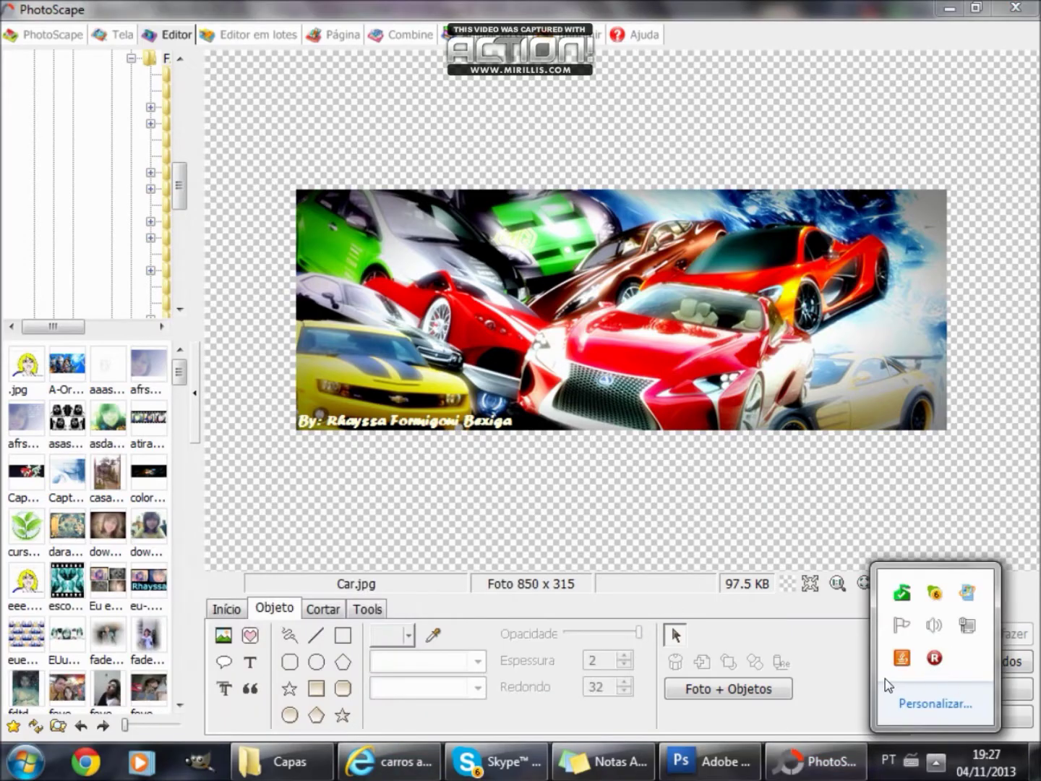
click(929, 659)
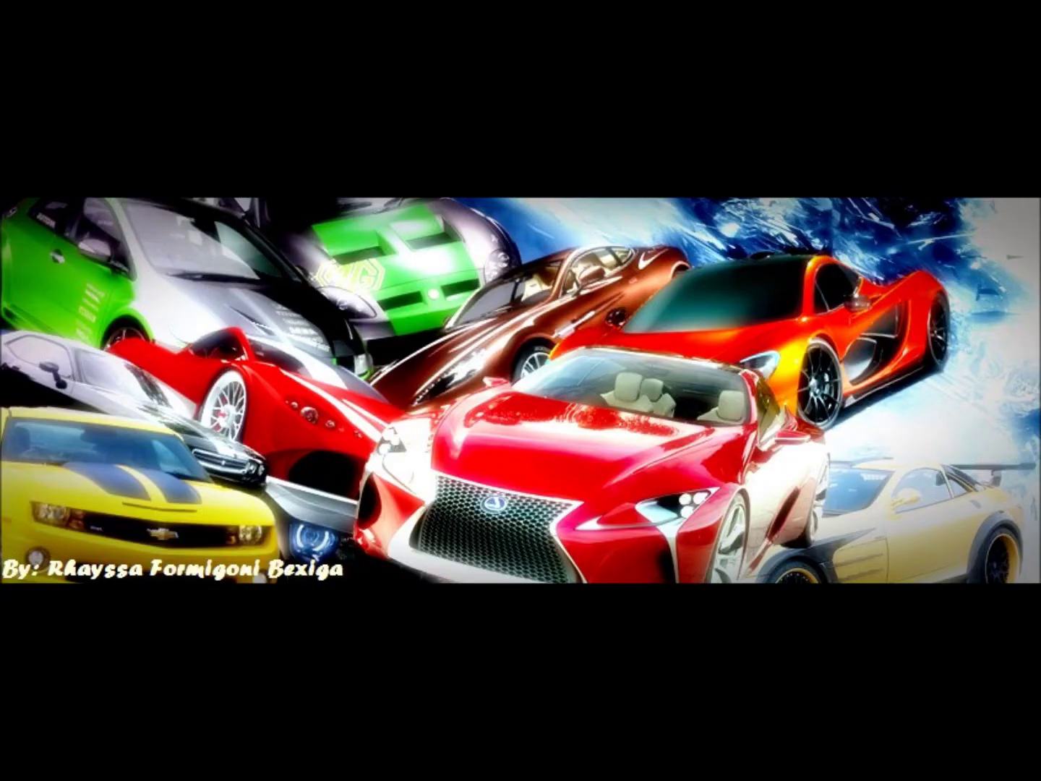